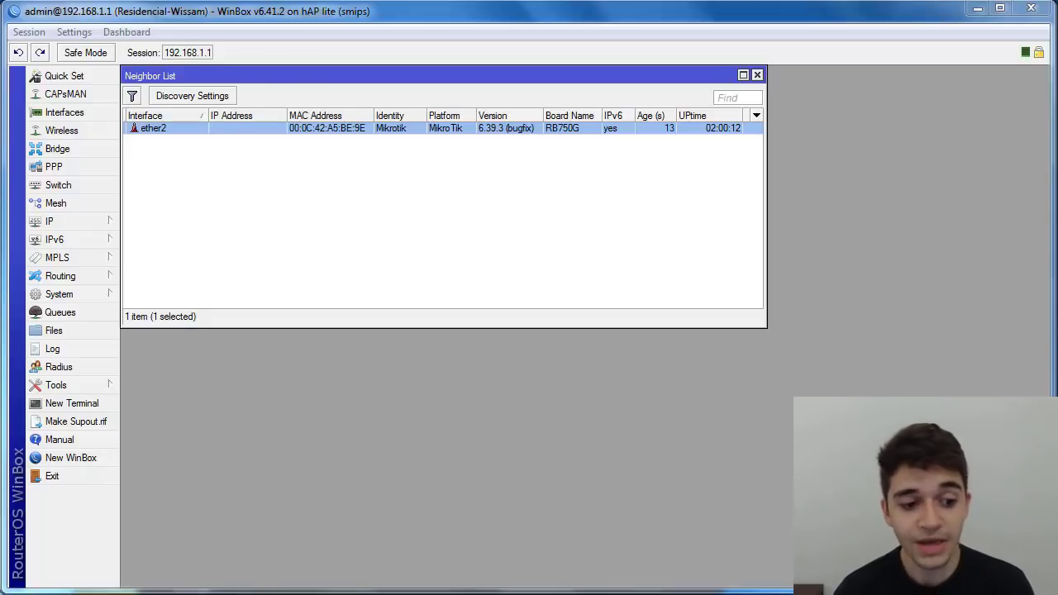
Step: Open Tools > MAC Server and bring up the MAC Ping Server dialog showing it enabled
{"action": "left_click", "coordinate": [113, 386]}
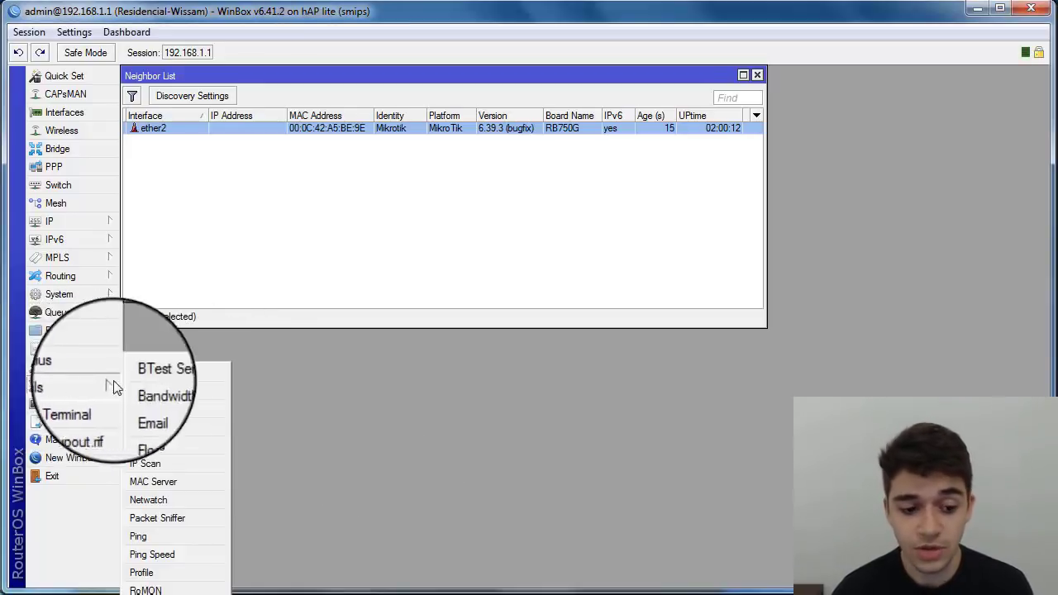
{"action": "left_click", "coordinate": [150, 483]}
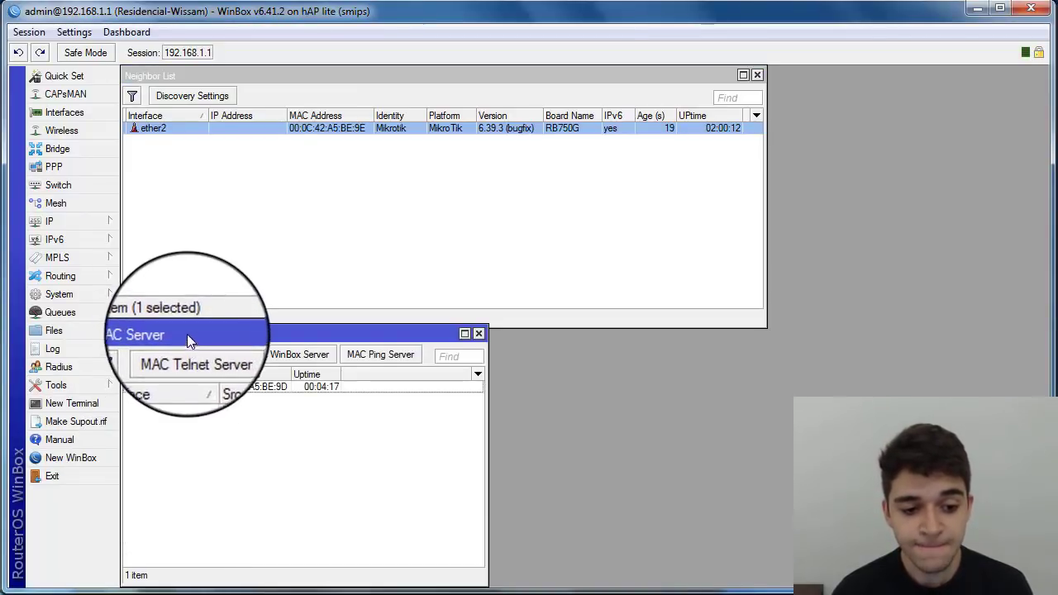
{"action": "left_click_drag", "start_coordinate": [186, 334], "coordinate": [191, 255]}
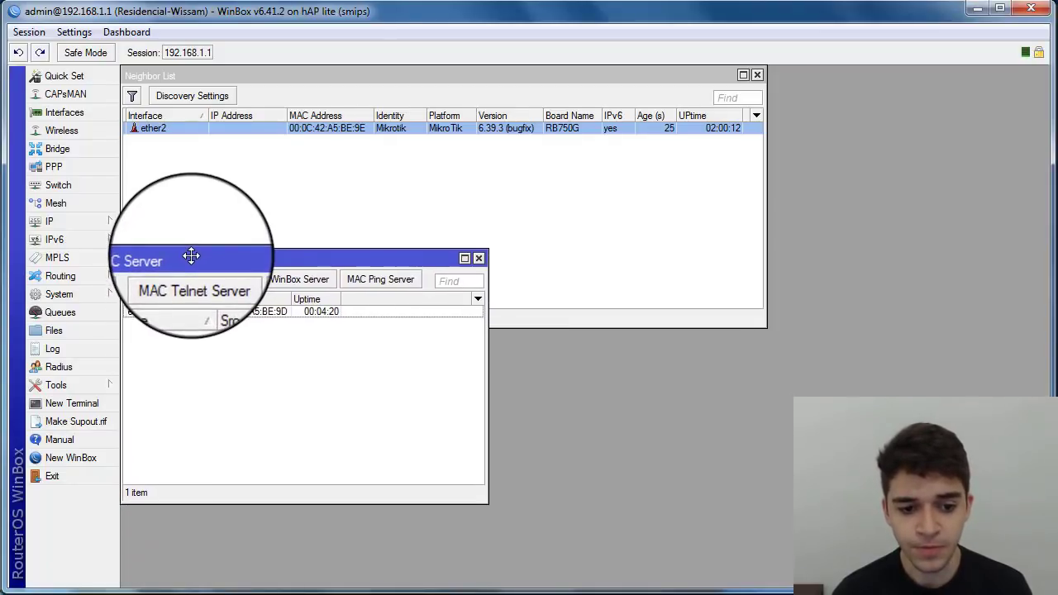
{"action": "left_click", "coordinate": [374, 279]}
{"action": "left_click_drag", "start_coordinate": [429, 255], "coordinate": [361, 301]}
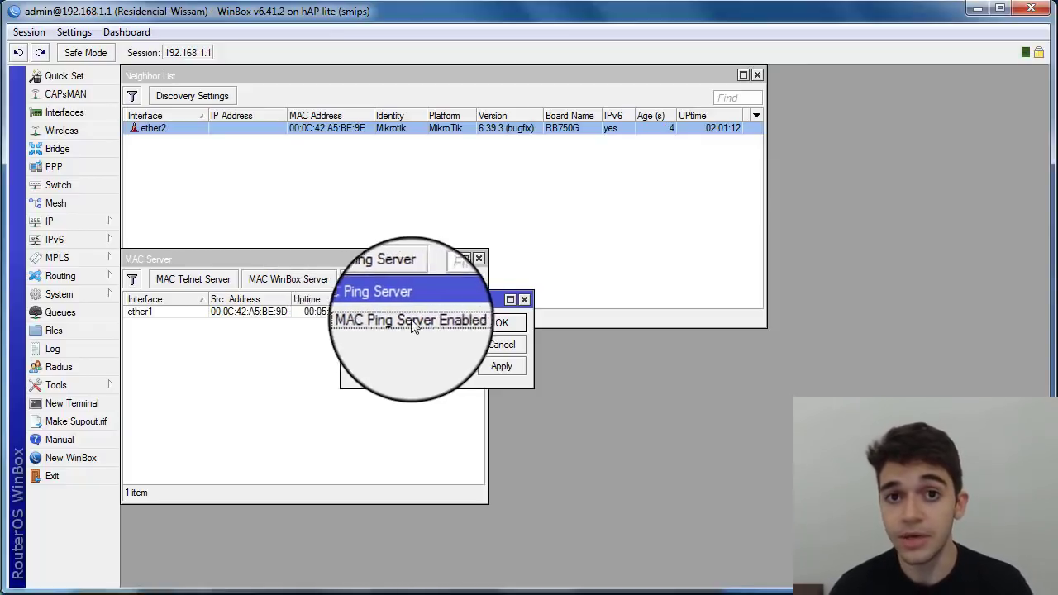
Step: Cancel MAC Ping Server and MAC WinBox Server unchanged, then open and minimize a New WinBox window
{"action": "left_click", "coordinate": [502, 345]}
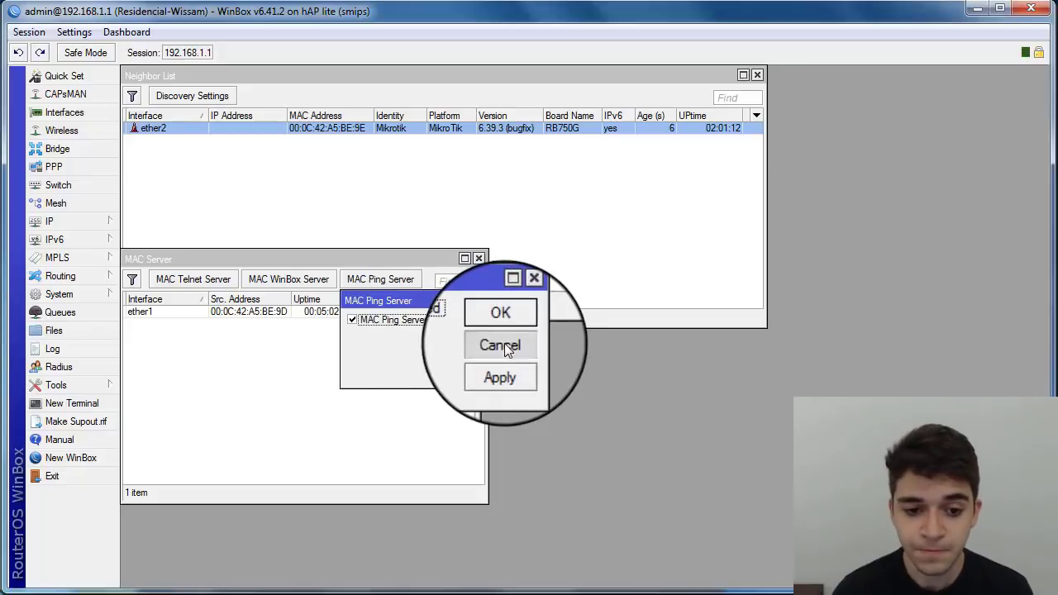
{"action": "left_click", "coordinate": [281, 282]}
{"action": "left_click_drag", "start_coordinate": [394, 248], "coordinate": [400, 283]}
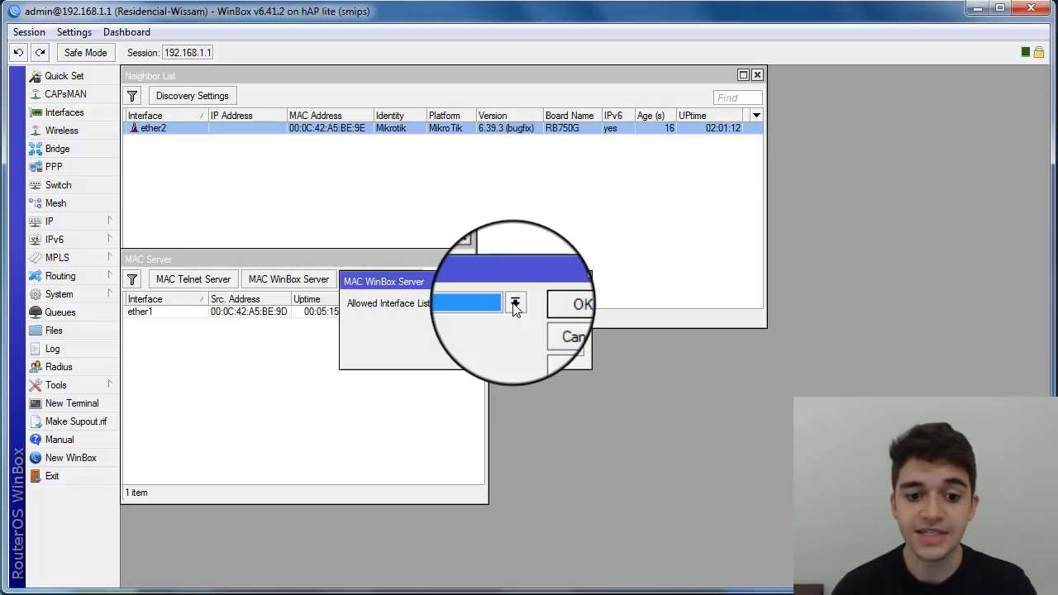
{"action": "left_click", "coordinate": [558, 328]}
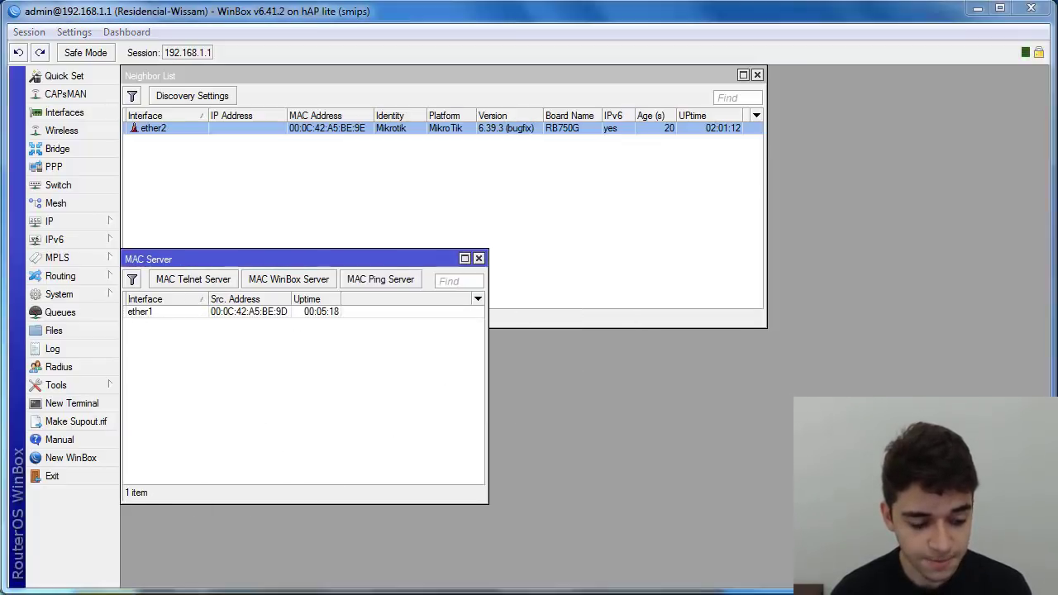
{"action": "left_click", "coordinate": [71, 457]}
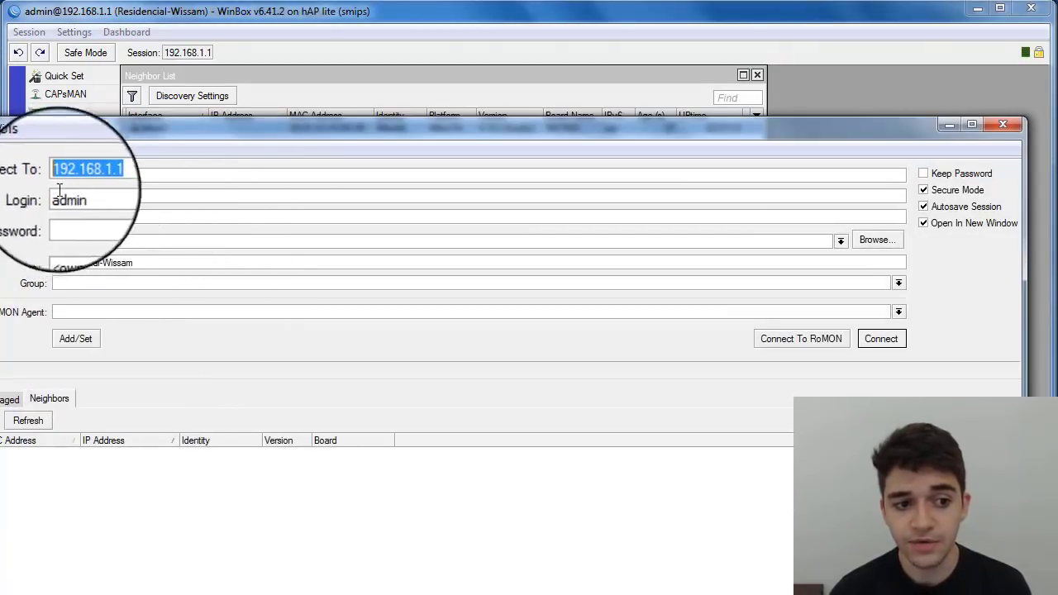
{"action": "left_click", "coordinate": [949, 125]}
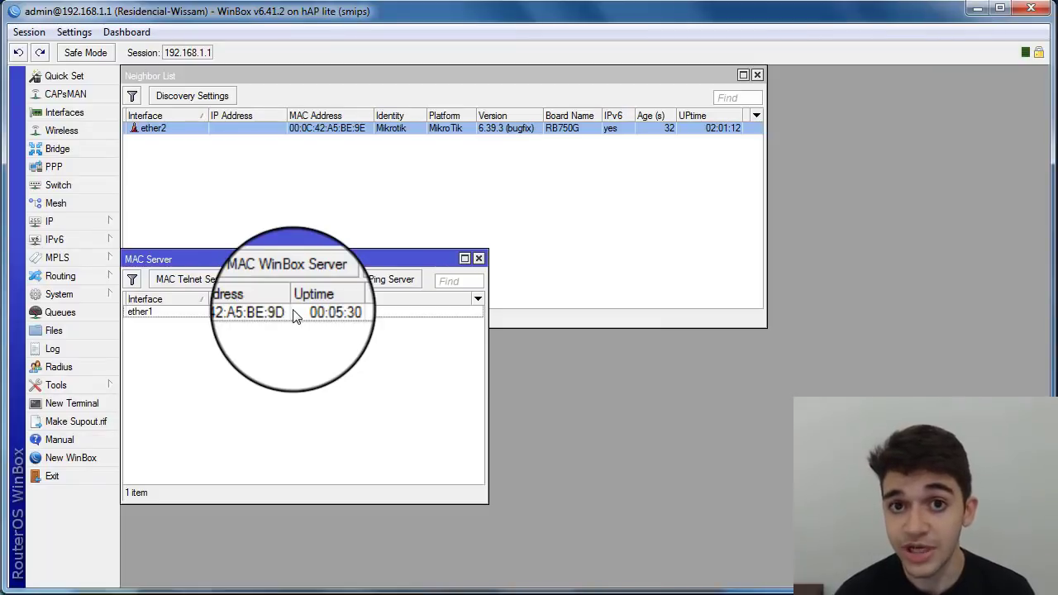
{"action": "left_click", "coordinate": [187, 279]}
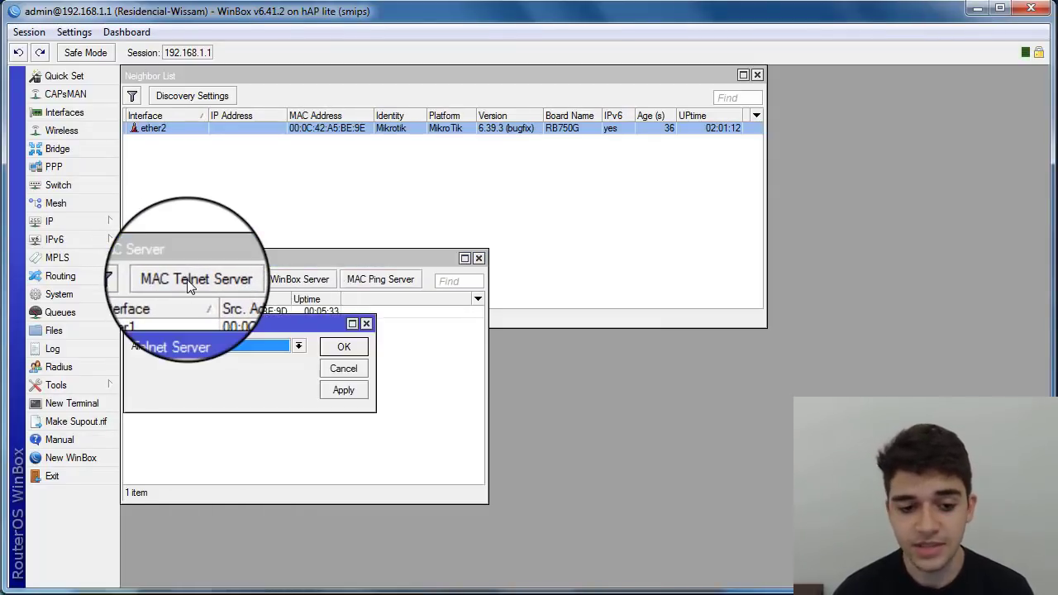
{"action": "left_click_drag", "start_coordinate": [205, 326], "coordinate": [203, 330]}
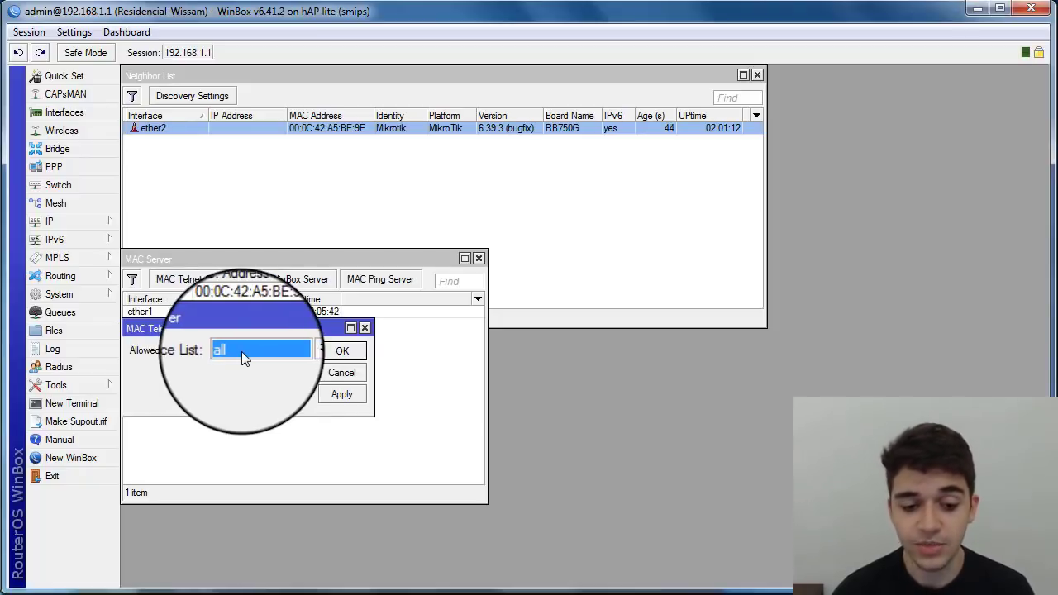
{"action": "left_click", "coordinate": [344, 376]}
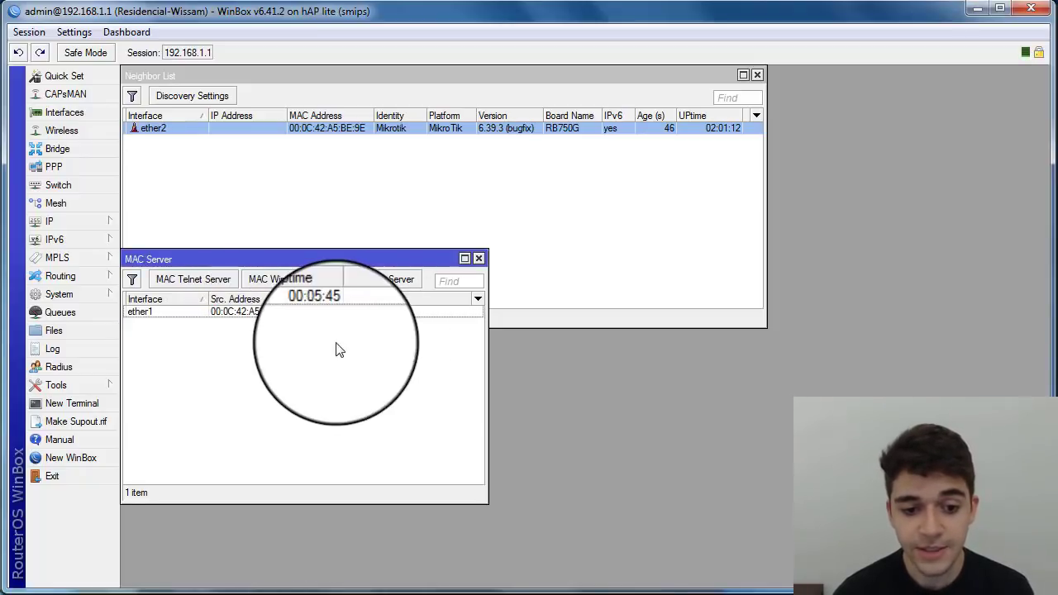
{"action": "left_click", "coordinate": [145, 312]}
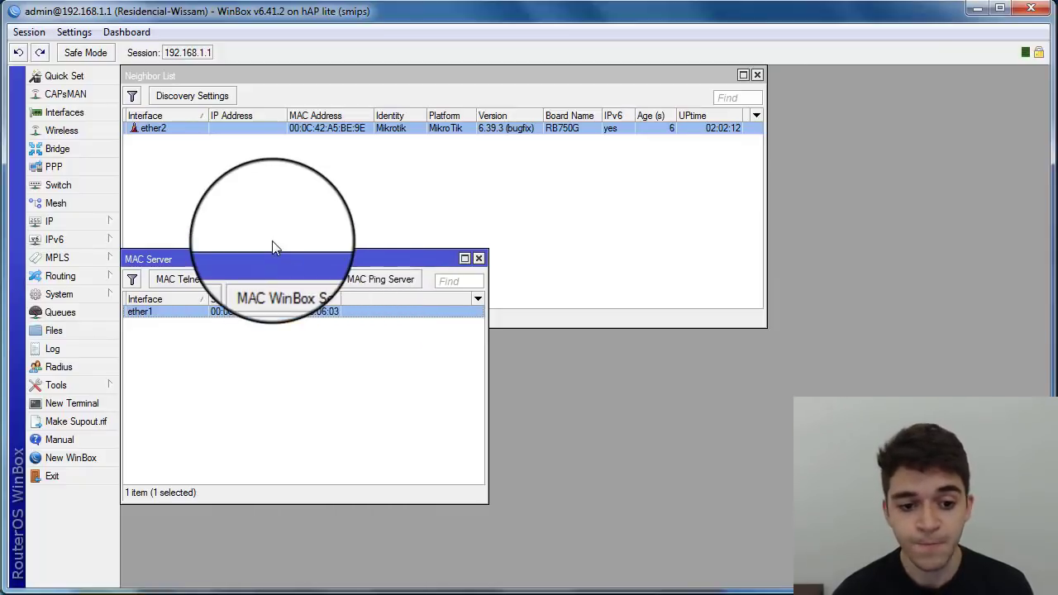
Step: Move the MAC Server window lower, then reopen IP > Neighbors and resize the Neighbor List above it
{"action": "left_click_drag", "start_coordinate": [269, 259], "coordinate": [272, 333]}
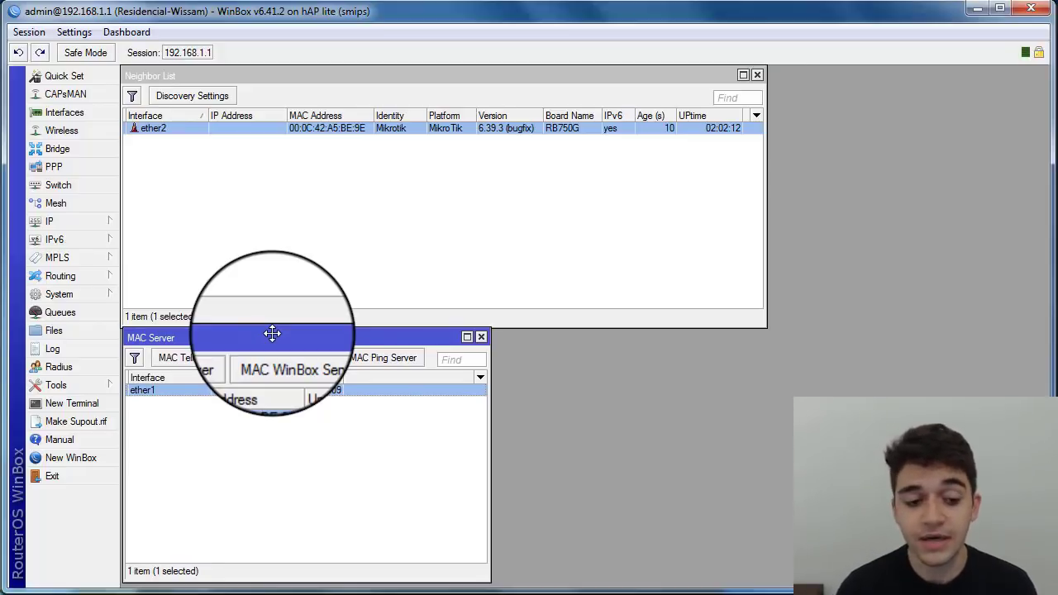
{"action": "left_click_drag", "start_coordinate": [272, 335], "coordinate": [270, 339]}
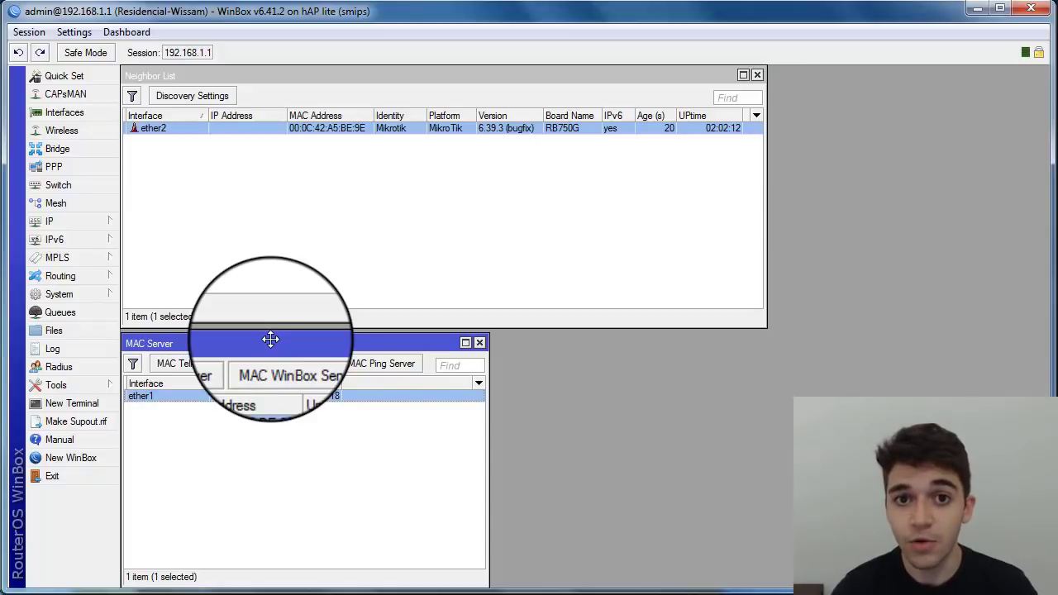
{"action": "left_click", "coordinate": [76, 220]}
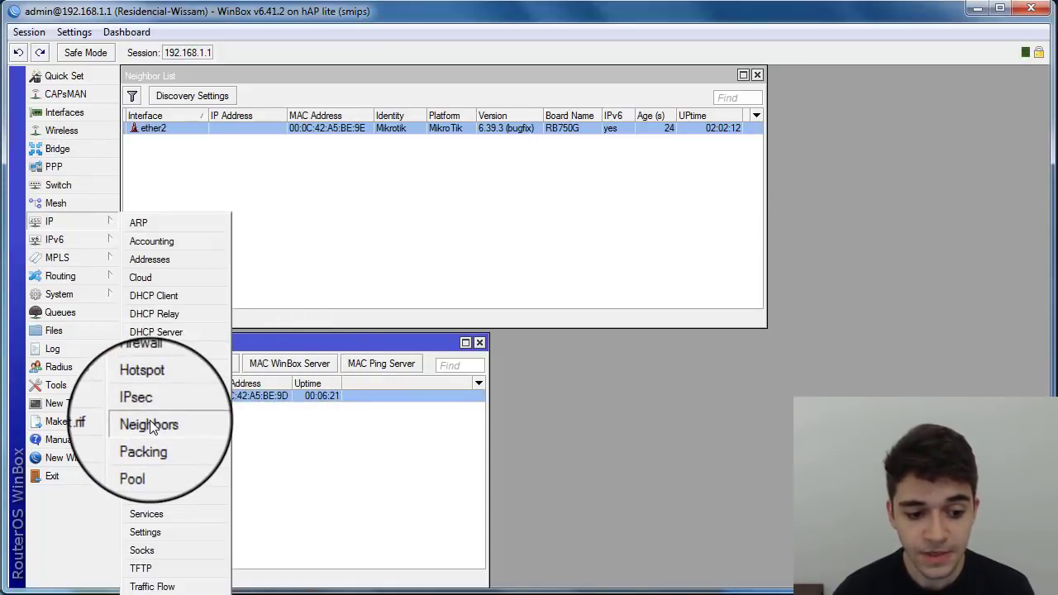
{"action": "left_click", "coordinate": [152, 425]}
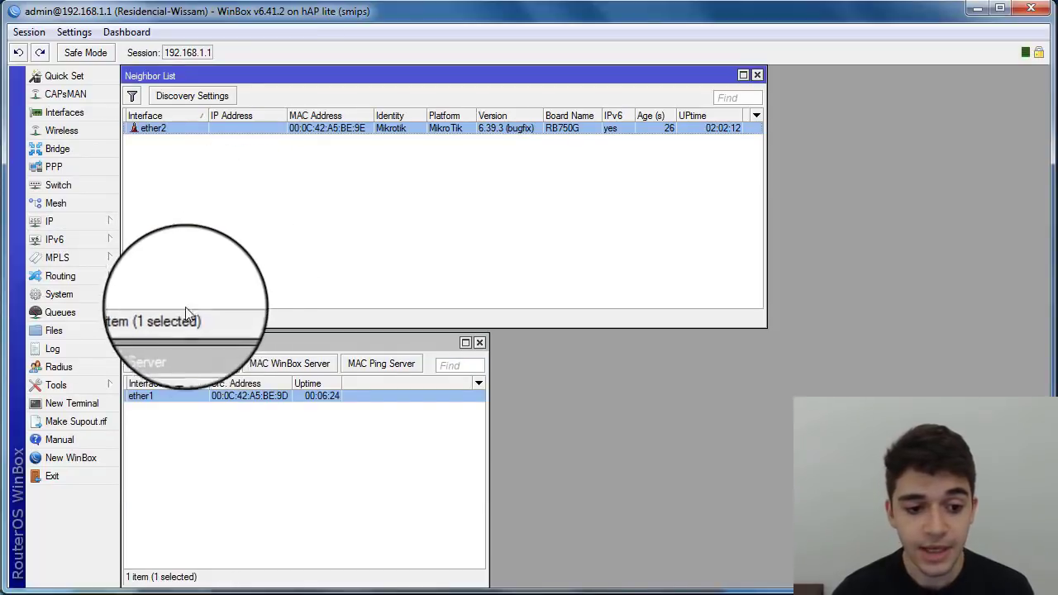
{"action": "left_click_drag", "start_coordinate": [204, 321], "coordinate": [203, 327]}
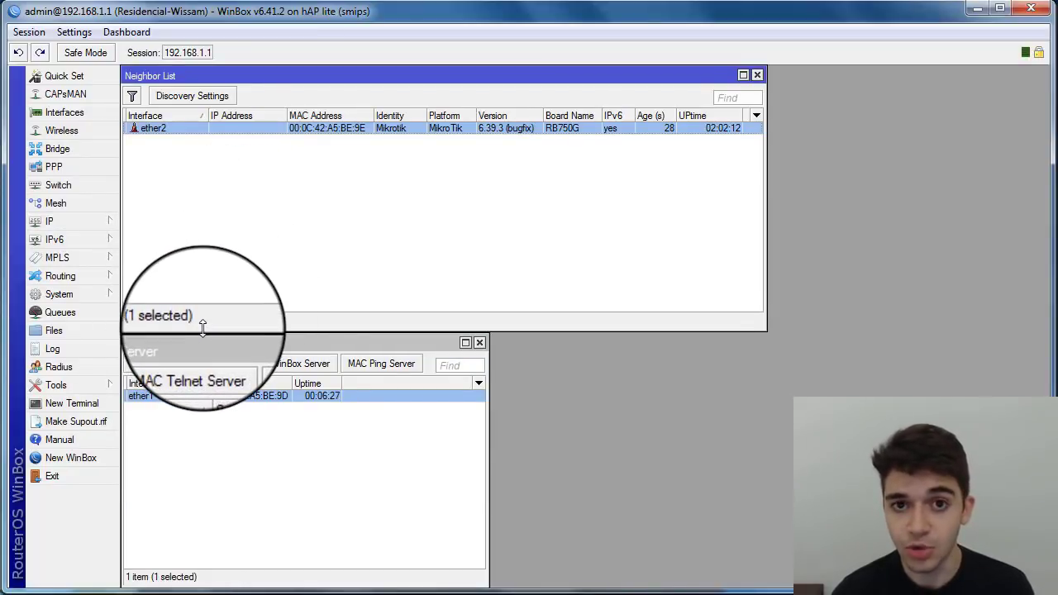
{"action": "left_click", "coordinate": [273, 250]}
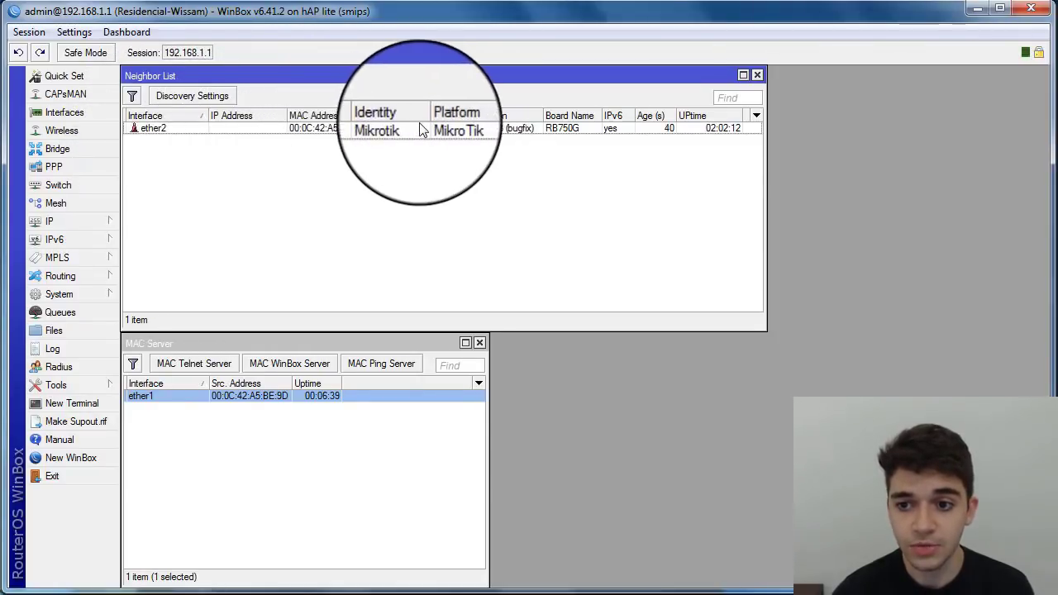
Step: Open the ether2 neighbour's details, showing the RB750G on 6.39.3 connected via its ether5
{"action": "left_click", "coordinate": [394, 129]}
{"action": "double_click", "coordinate": [393, 132]}
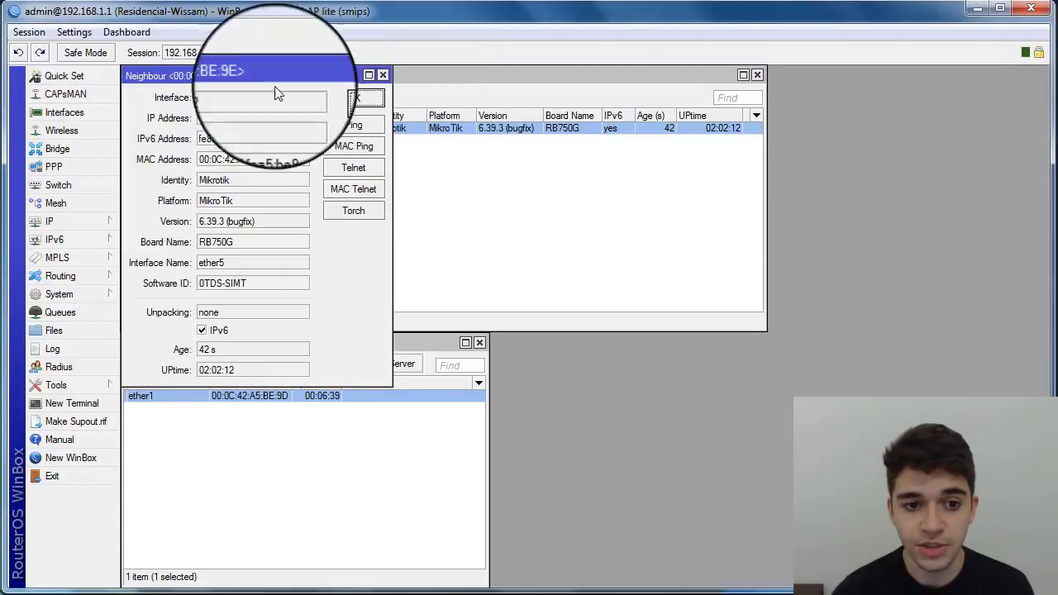
{"action": "left_click_drag", "start_coordinate": [256, 75], "coordinate": [283, 120]}
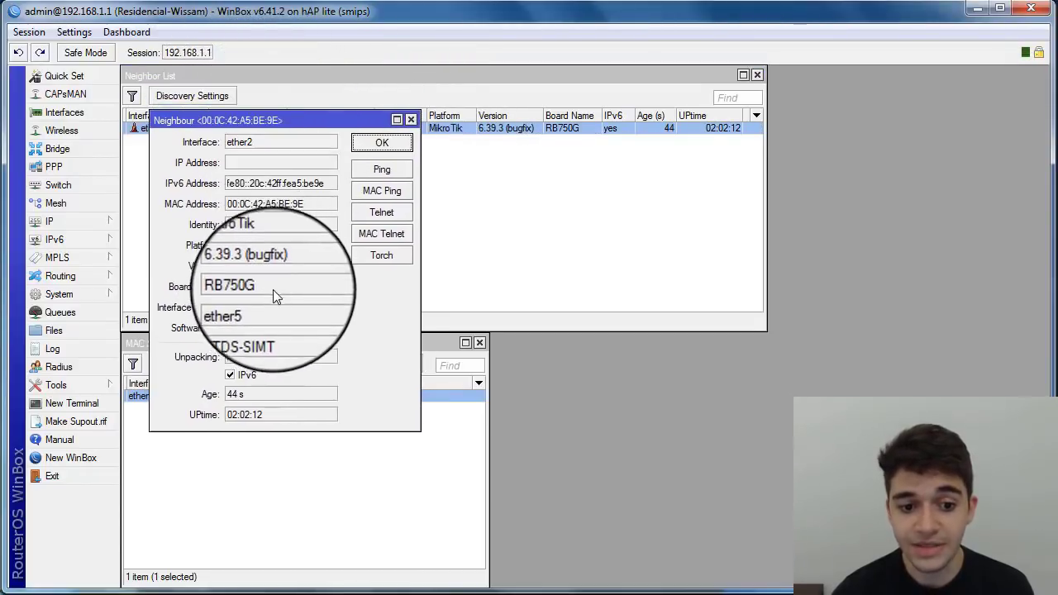
{"action": "left_click_drag", "start_coordinate": [273, 288], "coordinate": [189, 306]}
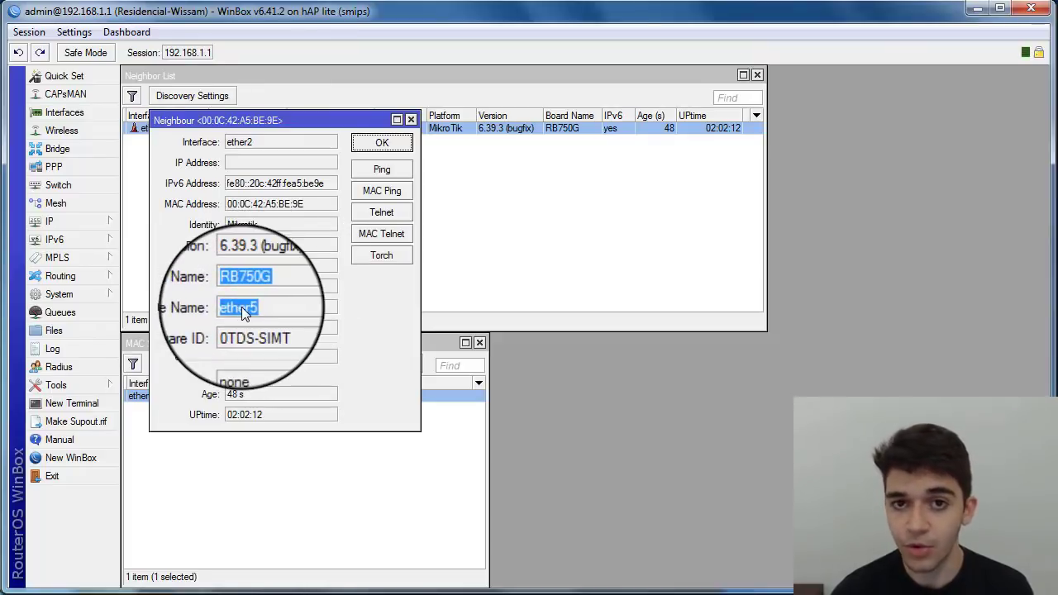
{"action": "left_click_drag", "start_coordinate": [155, 125], "coordinate": [252, 164]}
{"action": "left_click", "coordinate": [161, 132]}
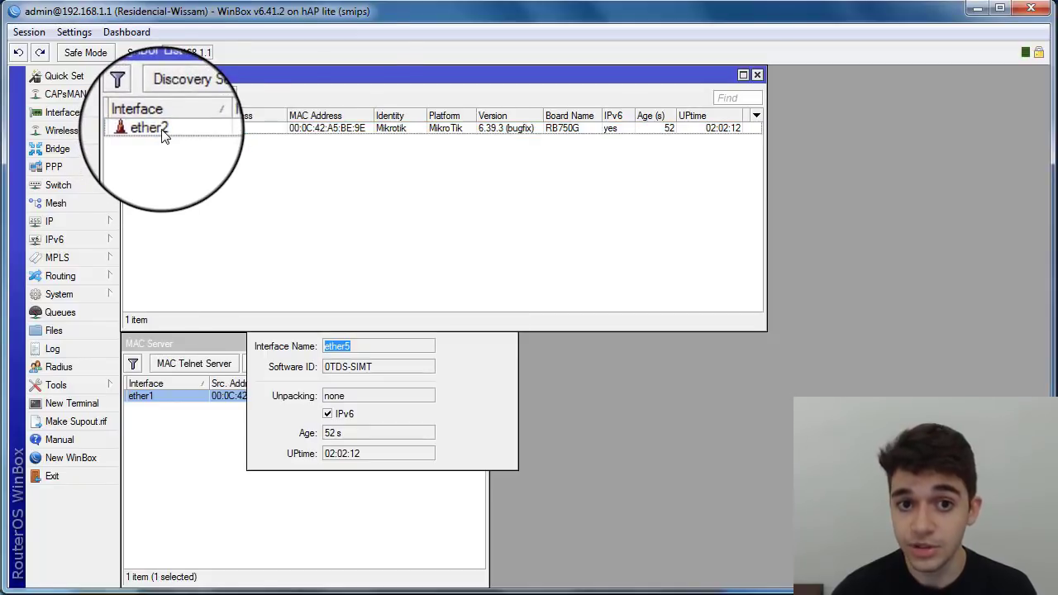
{"action": "left_click", "coordinate": [322, 354]}
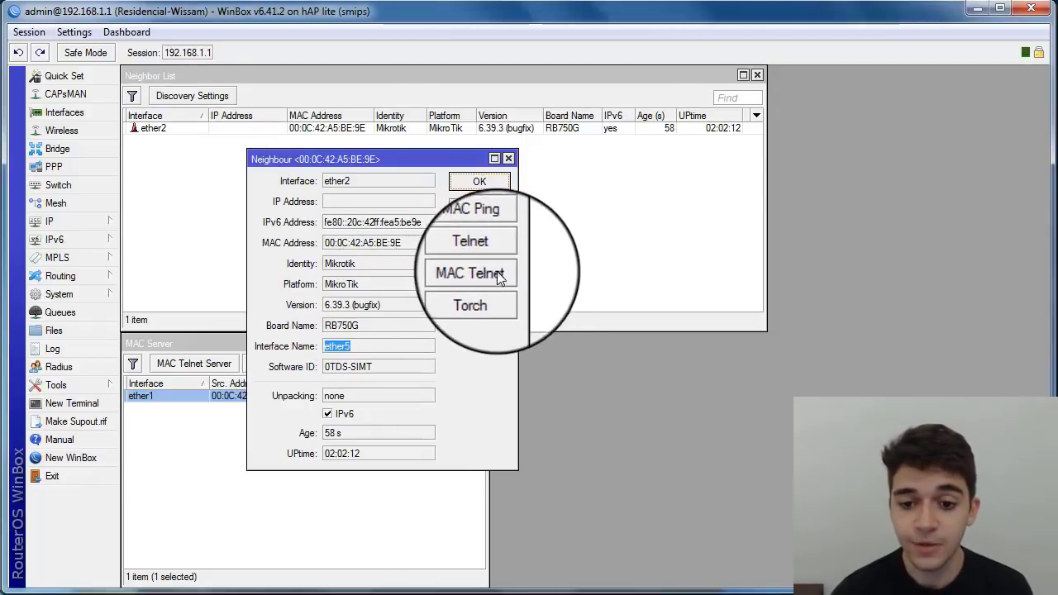
{"action": "left_click", "coordinate": [486, 232]}
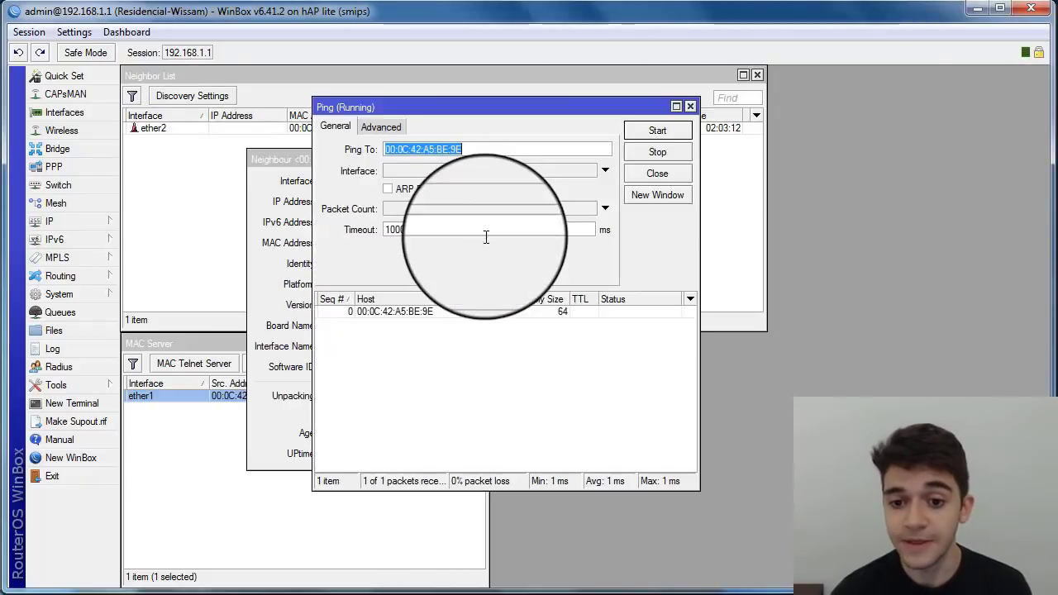
{"action": "left_click", "coordinate": [645, 130]}
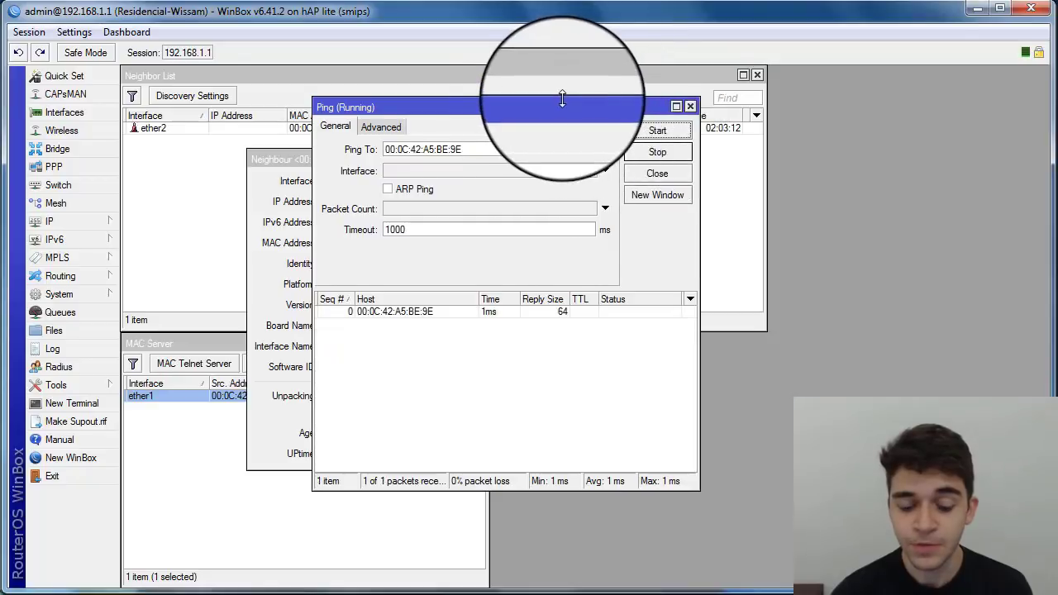
{"action": "left_click_drag", "start_coordinate": [563, 100], "coordinate": [562, 100]}
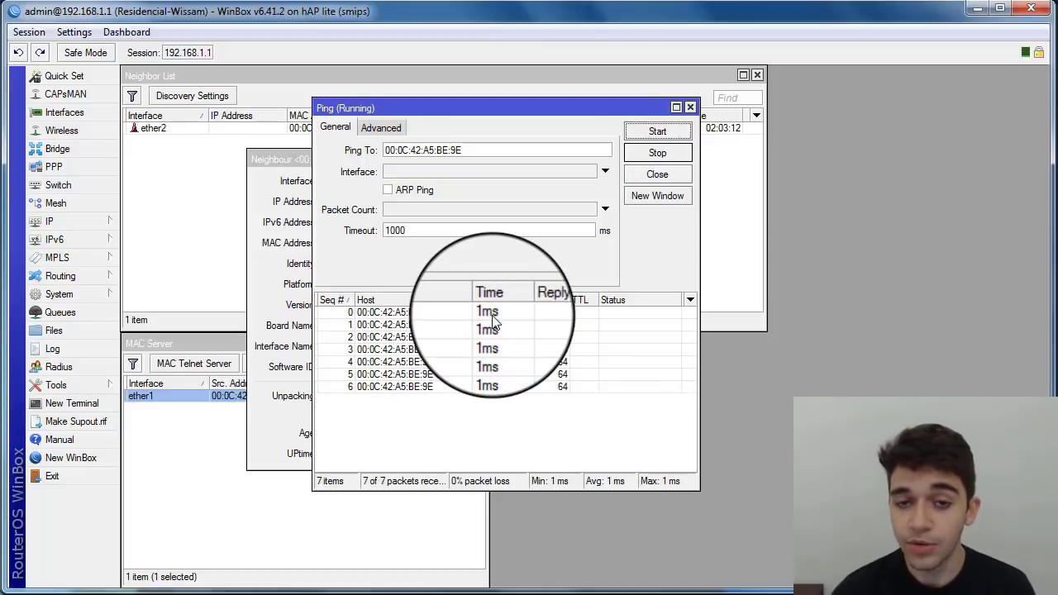
{"action": "left_click", "coordinate": [658, 176]}
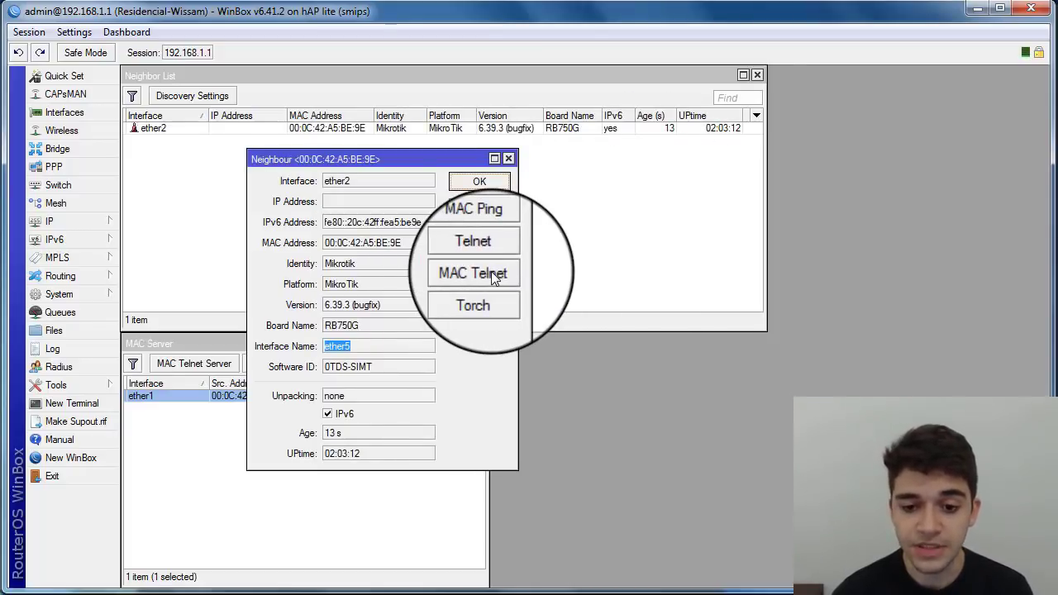
Step: Open a MAC Telnet session to the RB750G and log in as admin
{"action": "left_click", "coordinate": [494, 278]}
{"action": "left_click_drag", "start_coordinate": [388, 77], "coordinate": [245, 210]}
{"action": "left_click", "coordinate": [479, 181]}
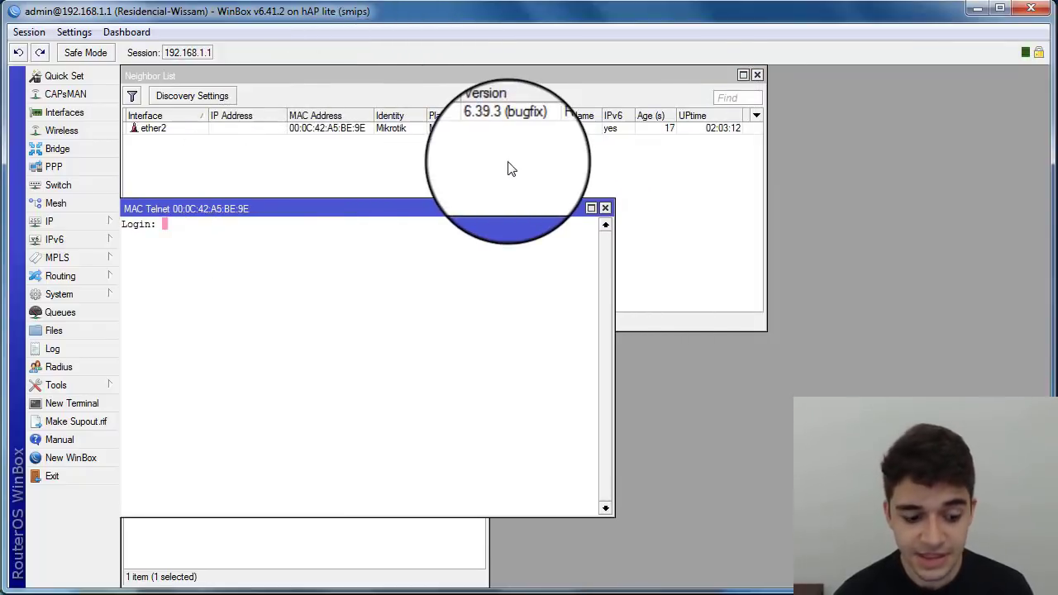
{"action": "left_click_drag", "start_coordinate": [411, 207], "coordinate": [412, 145]}
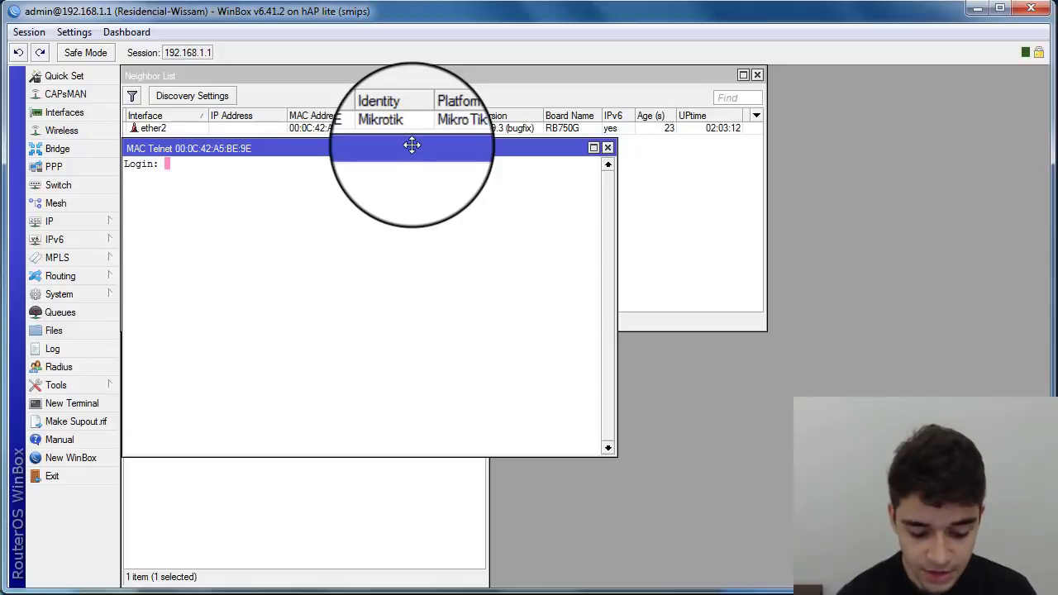
{"action": "type", "text": "admin"}
{"action": "key", "text": "Return"}
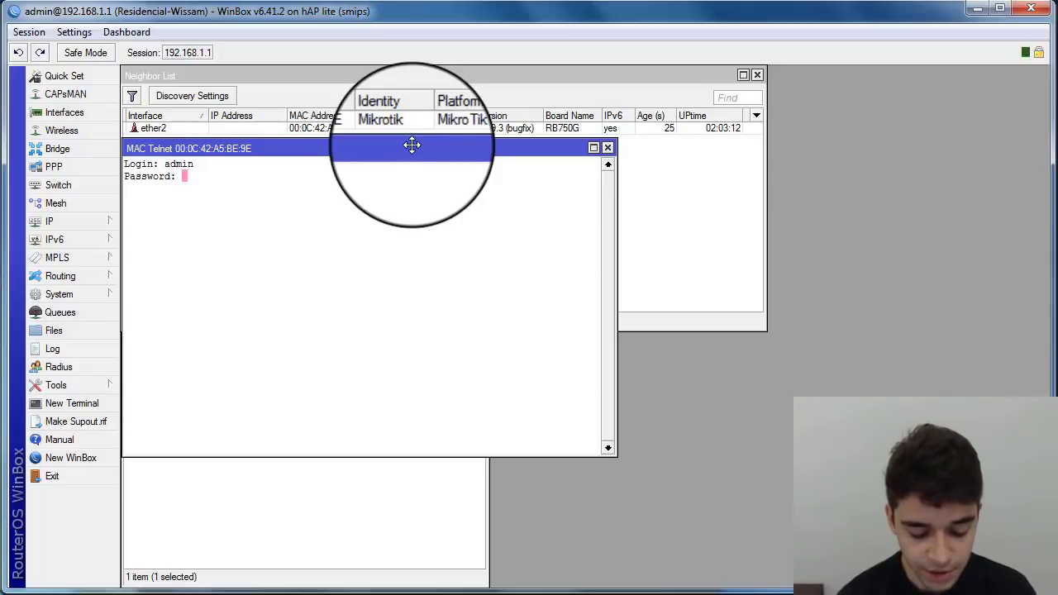
{"action": "key", "text": "Return"}
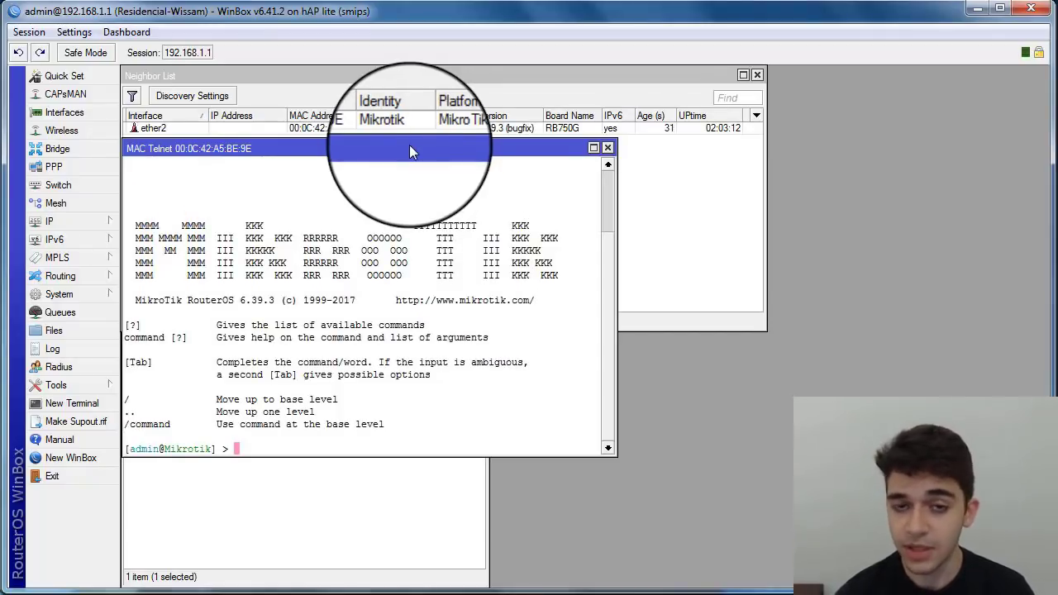
Step: Recheck the ether2 neighbour's details, close them, and bring the telnet session back in front
{"action": "left_click_drag", "start_coordinate": [409, 149], "coordinate": [456, 187]}
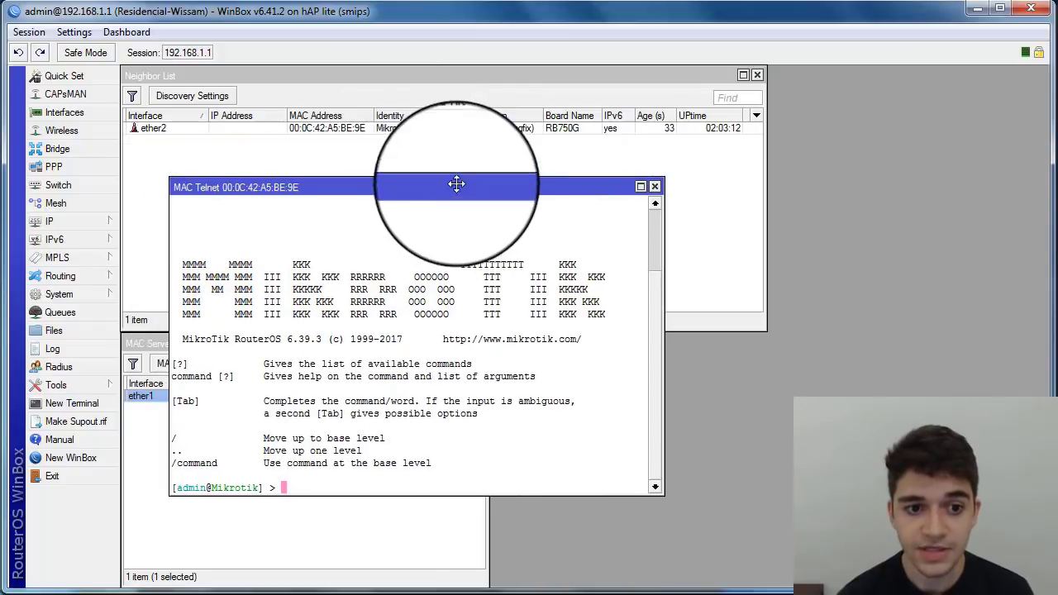
{"action": "left_click", "coordinate": [234, 132]}
{"action": "double_click", "coordinate": [235, 137]}
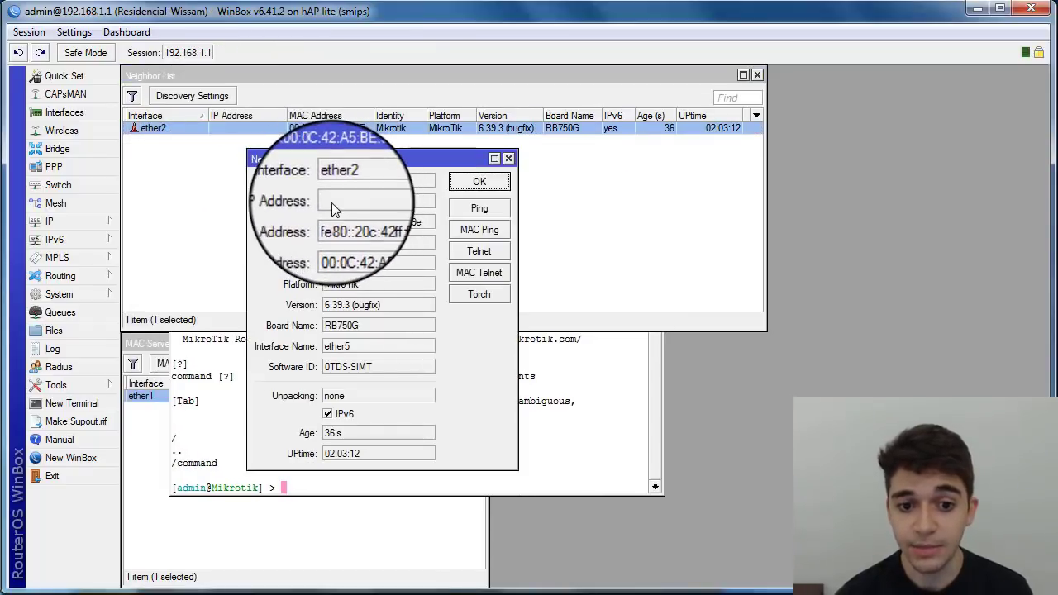
{"action": "left_click", "coordinate": [478, 182]}
{"action": "left_click", "coordinate": [223, 362]}
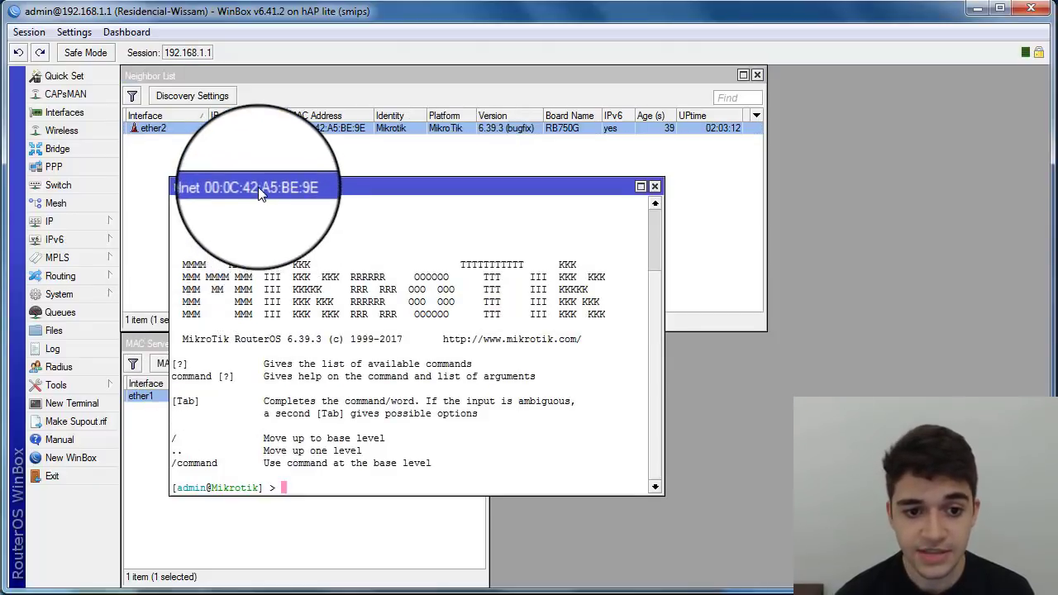
{"action": "left_click_drag", "start_coordinate": [258, 187], "coordinate": [211, 147]}
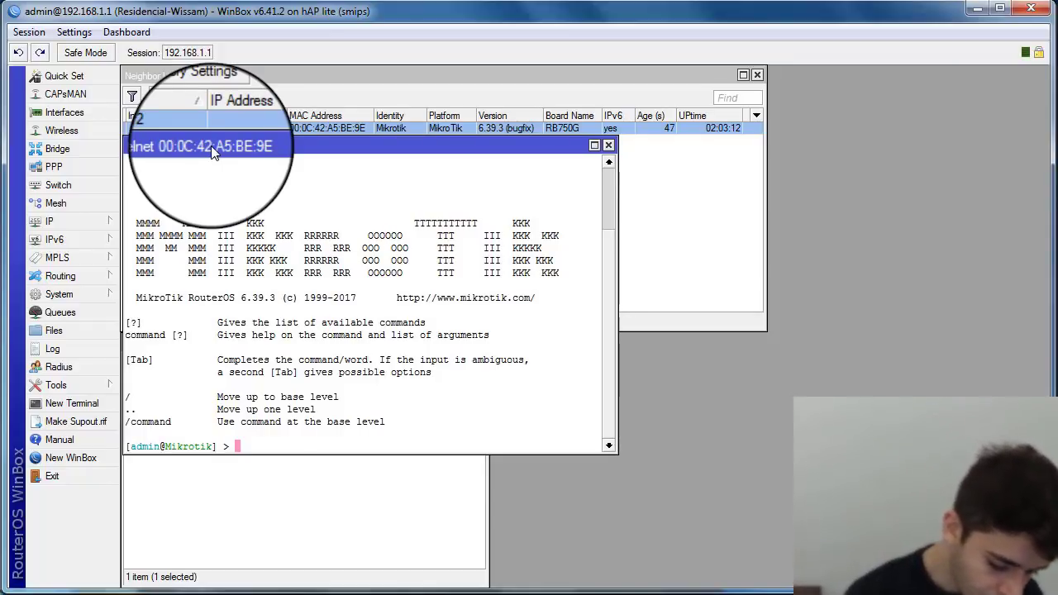
Step: In the terminal, add 10.80.80.2/30 on ether5 under /ip address, then go up to /ip
{"action": "type", "text": "ip add"}
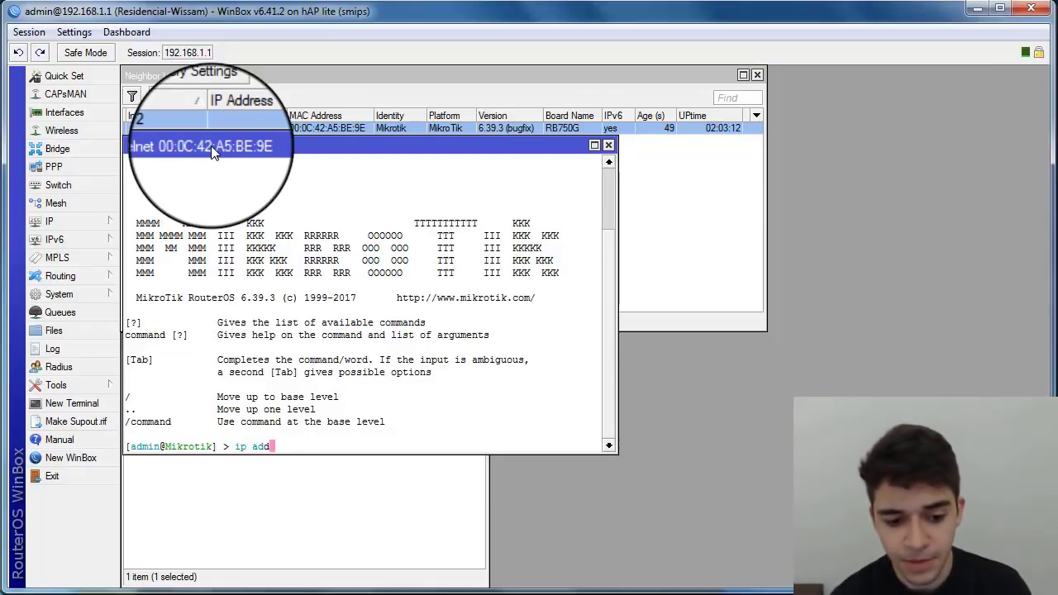
{"action": "key", "text": "Return"}
{"action": "type", "text": "add"}
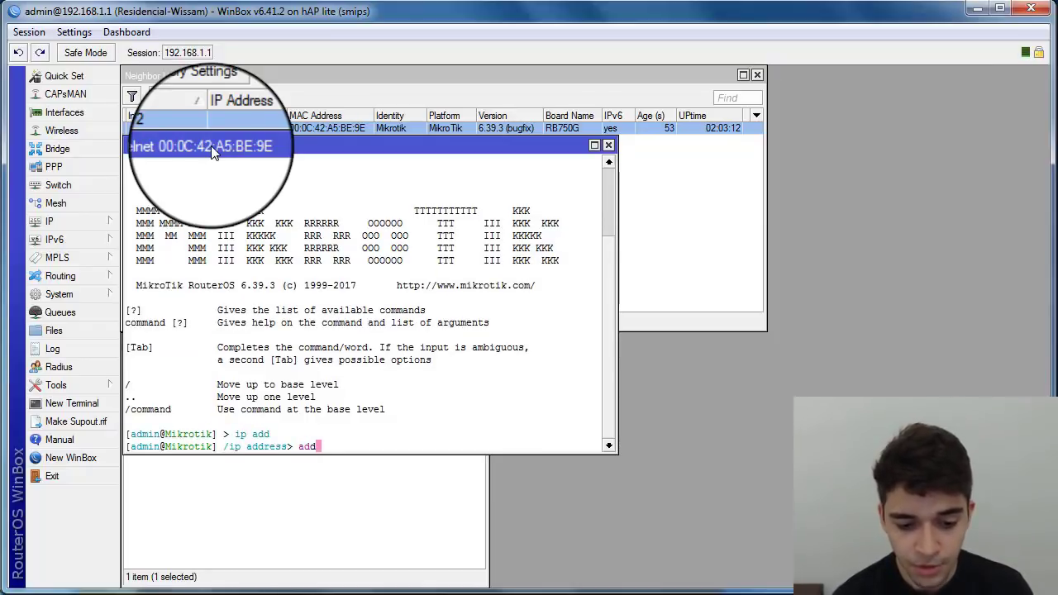
{"action": "key", "text": "Return"}
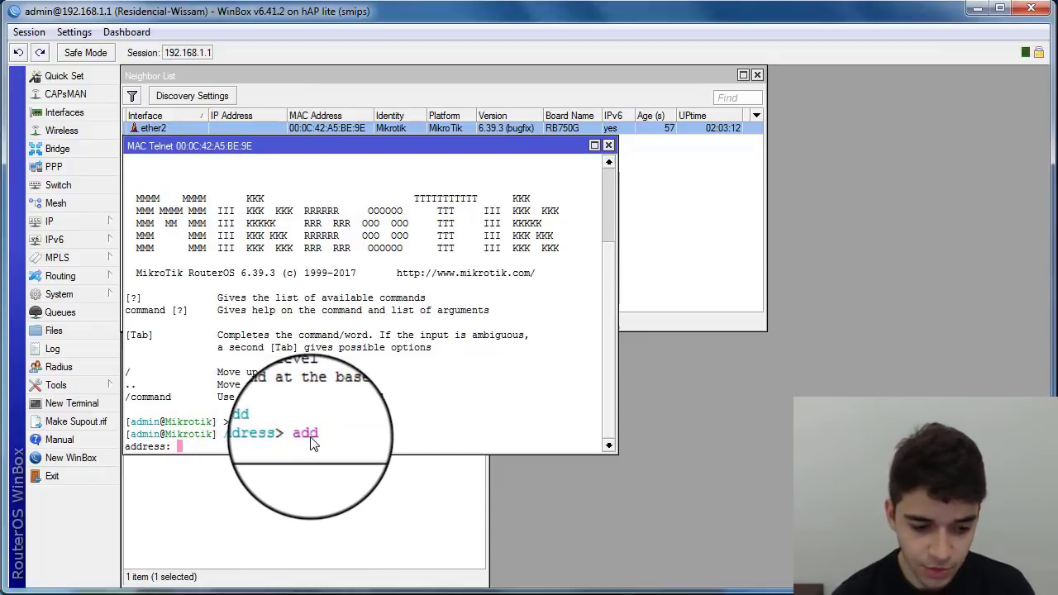
{"action": "type", "text": "10.80.80."}
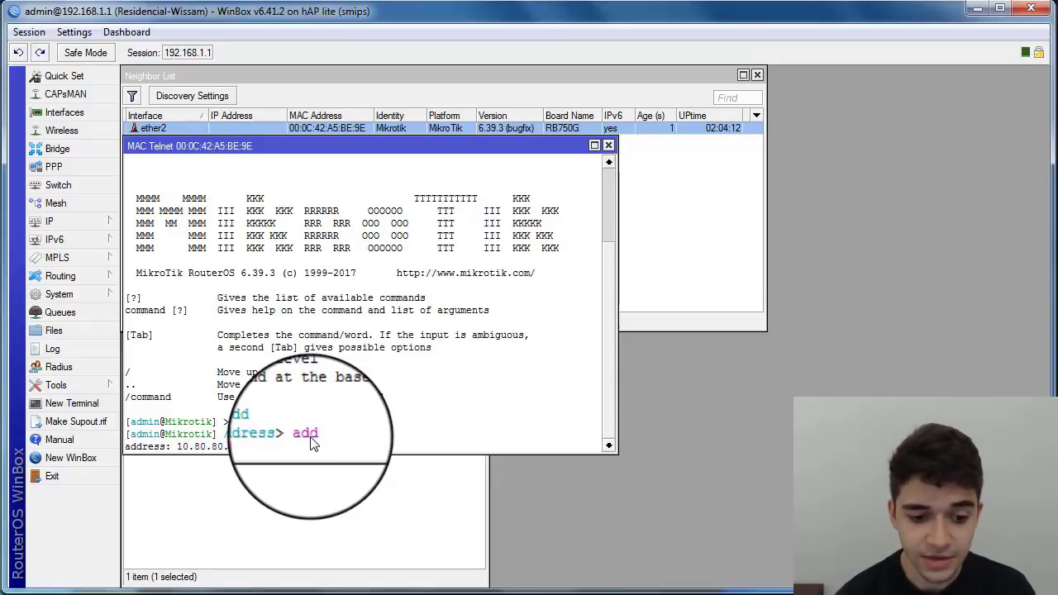
{"action": "key", "text": "Return"}
{"action": "type", "text": "ether6"}
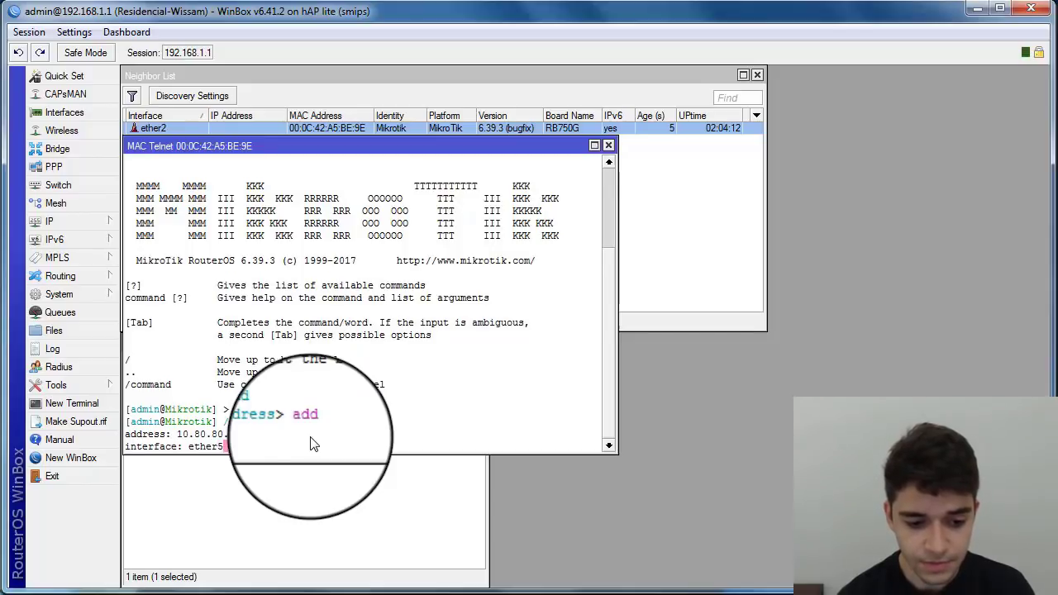
{"action": "key", "text": "Return"}
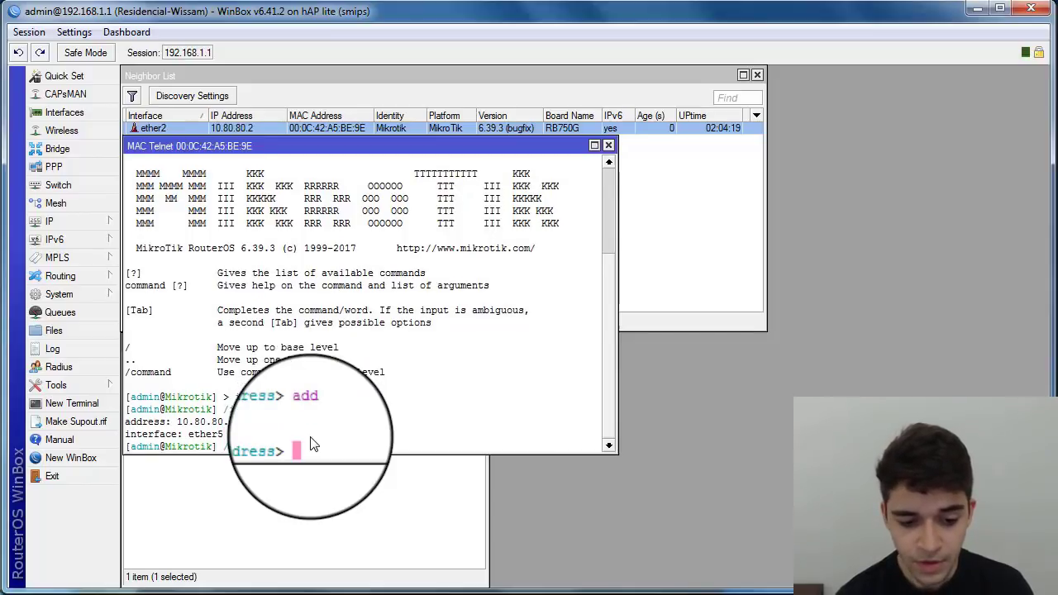
{"action": "type", "text": ".."}
{"action": "key", "text": "Return"}
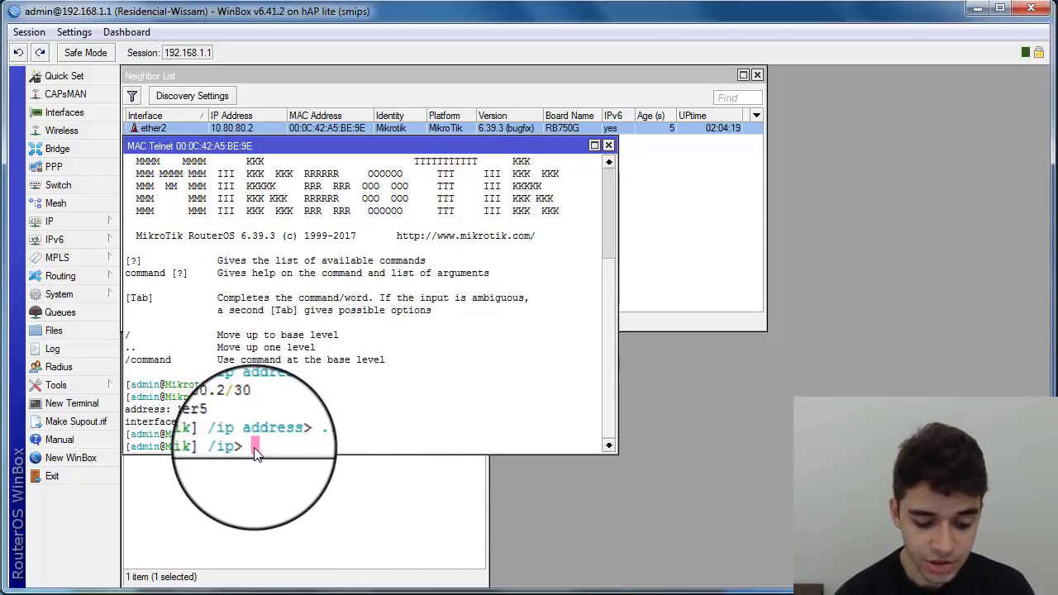
Step: Enter /ip route and draft a default route via 10.80.80.1, then erase it
{"action": "type", "text": "route"}
{"action": "key", "text": "Return"}
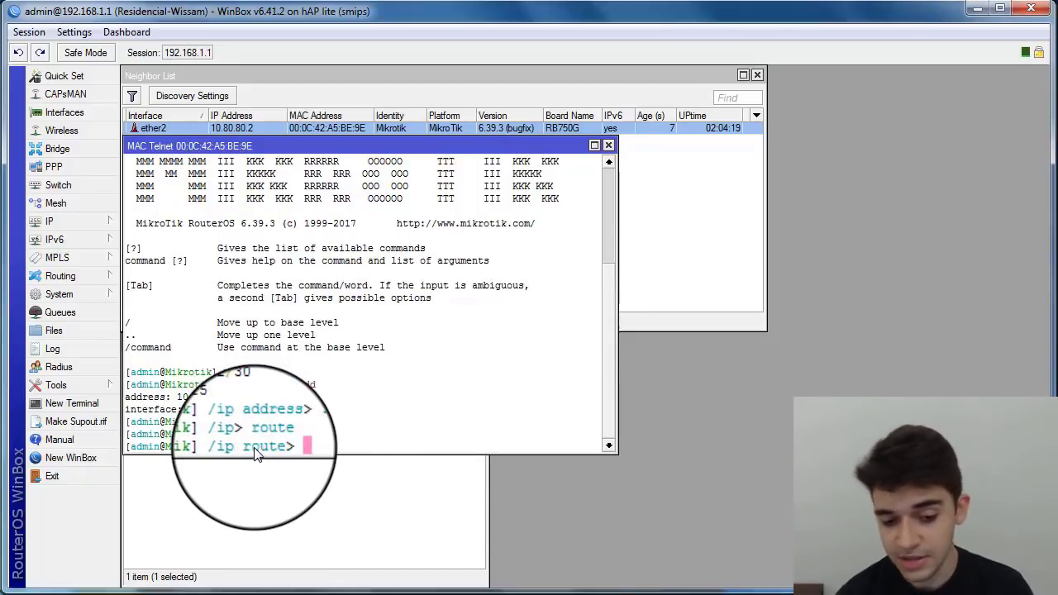
{"action": "type", "text": "add"}
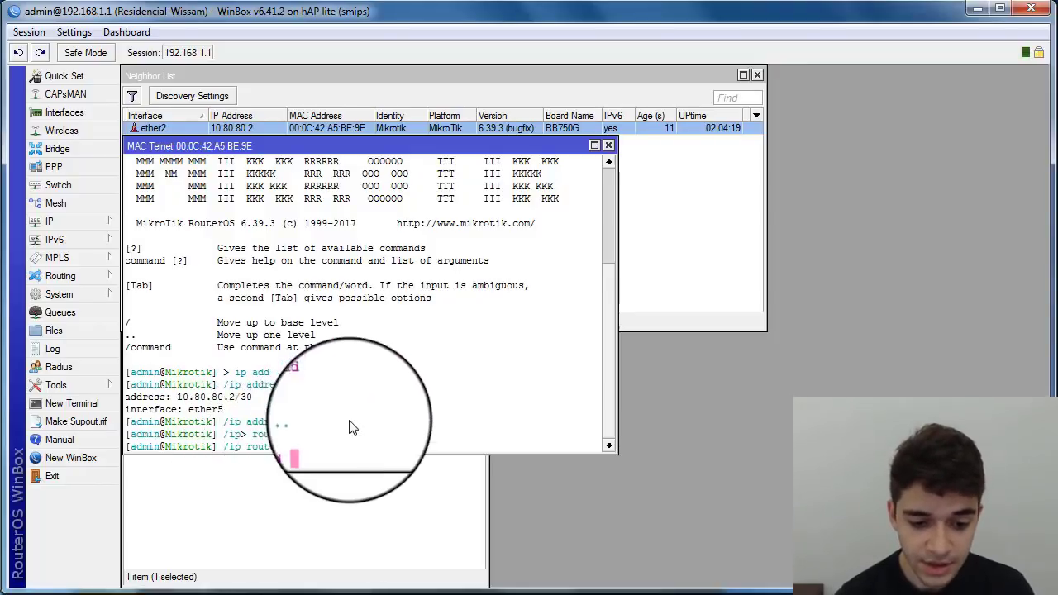
{"action": "type", "text": " ds"}
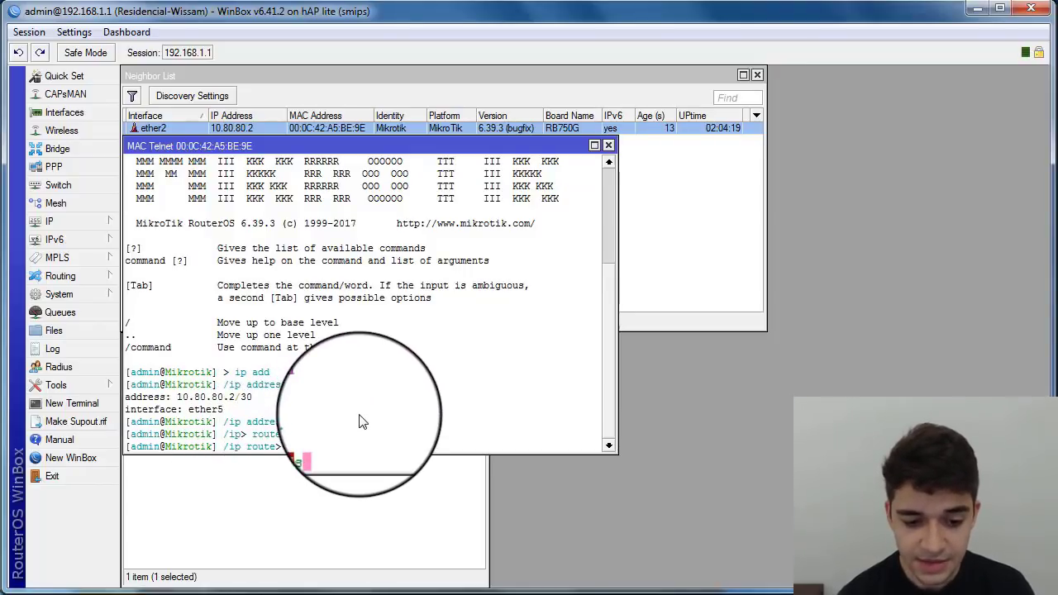
{"action": "type", "text": "=0.0"}
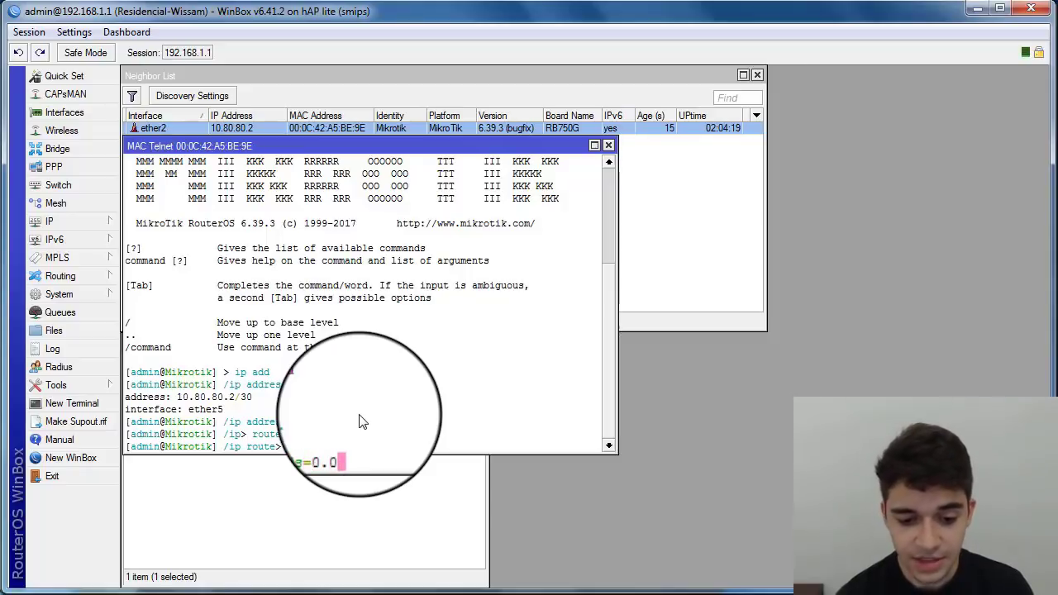
{"action": "type", "text": ".0.0/0 "}
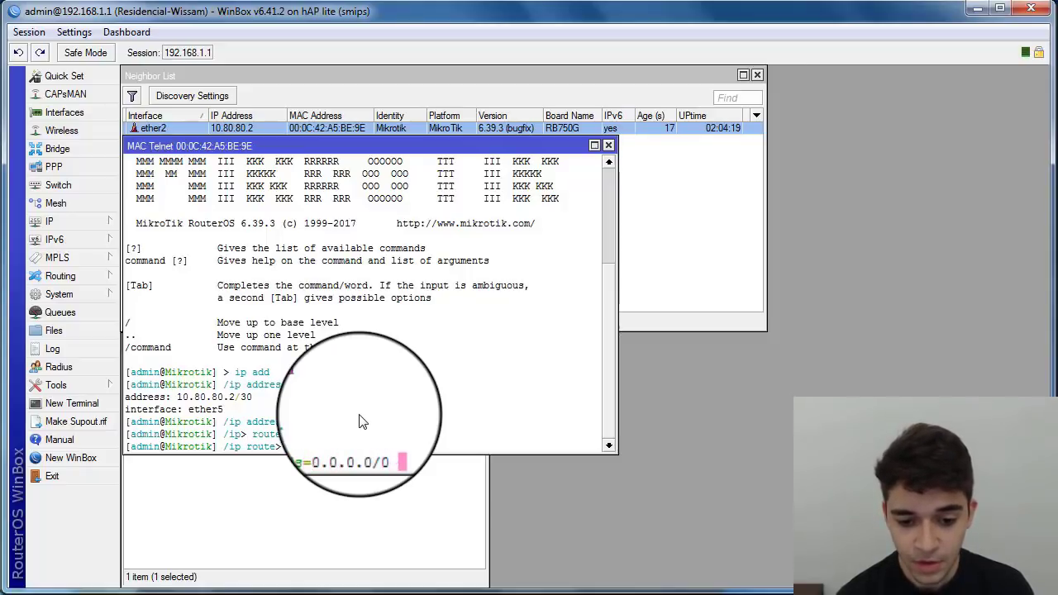
{"action": "type", "text": "g=1"}
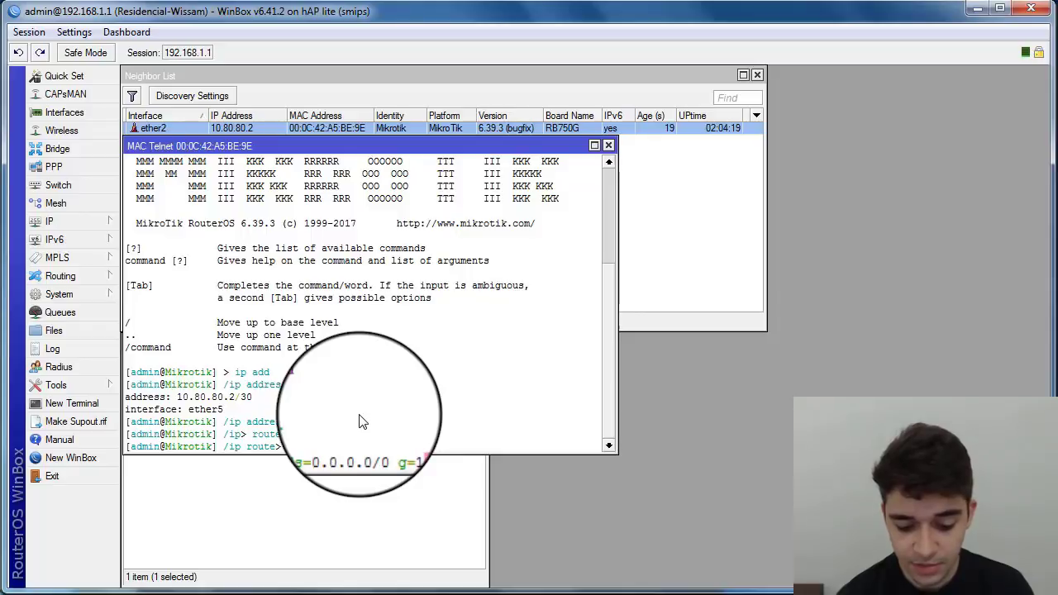
{"action": "type", "text": "0.80.80.1"}
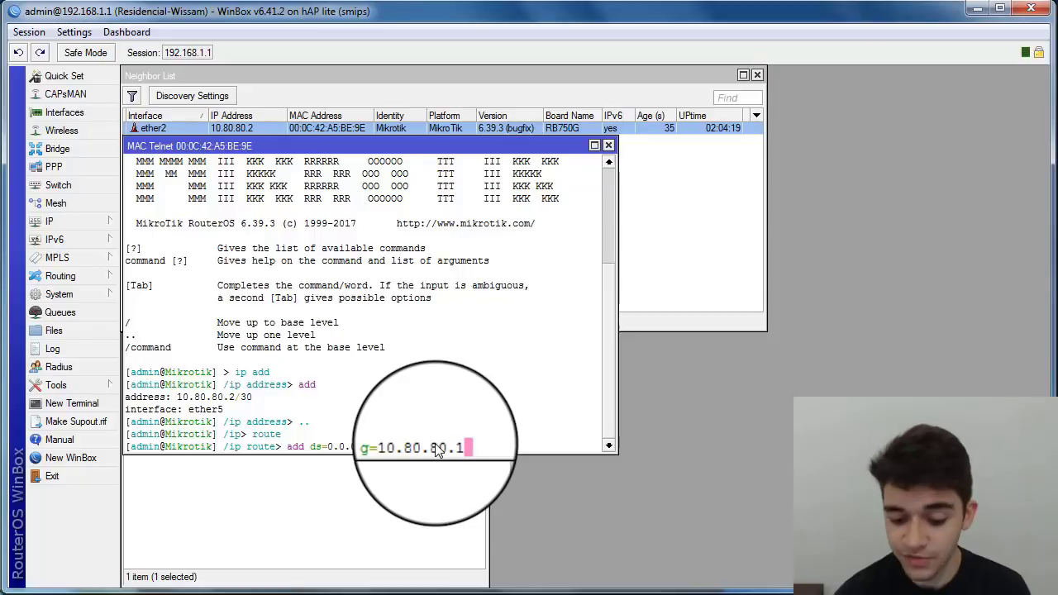
{"action": "key", "text": "BackSpace"}
{"action": "key", "text": "BackSpace"}
{"action": "key", "text": "BackSpace"}
{"action": "key", "text": "BackSpace"}
{"action": "key", "text": "BackSpace"}
{"action": "key", "text": "BackSpace"}
{"action": "key", "text": "BackSpace"}
{"action": "key", "text": "BackSpace"}
{"action": "key", "text": "BackSpace"}
{"action": "key", "text": "BackSpace"}
{"action": "key", "text": "BackSpace"}
{"action": "key", "text": "BackSpace"}
{"action": "key", "text": "BackSpace"}
{"action": "key", "text": "BackSpace"}
{"action": "key", "text": "BackSpace"}
{"action": "key", "text": "BackSpace"}
{"action": "key", "text": "BackSpace"}
{"action": "key", "text": "BackSpace"}
{"action": "key", "text": "BackSpace"}
{"action": "key", "text": "BackSpace"}
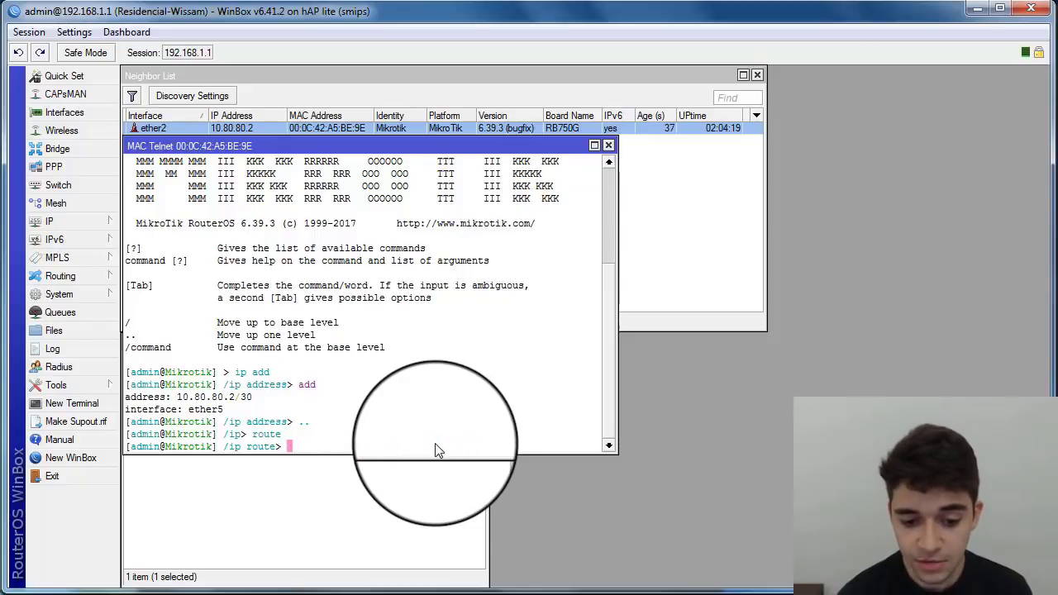
Step: Return the terminal to the base RouterOS prompt with '/'
{"action": "type", "text": "/"}
{"action": "key", "text": "Return"}
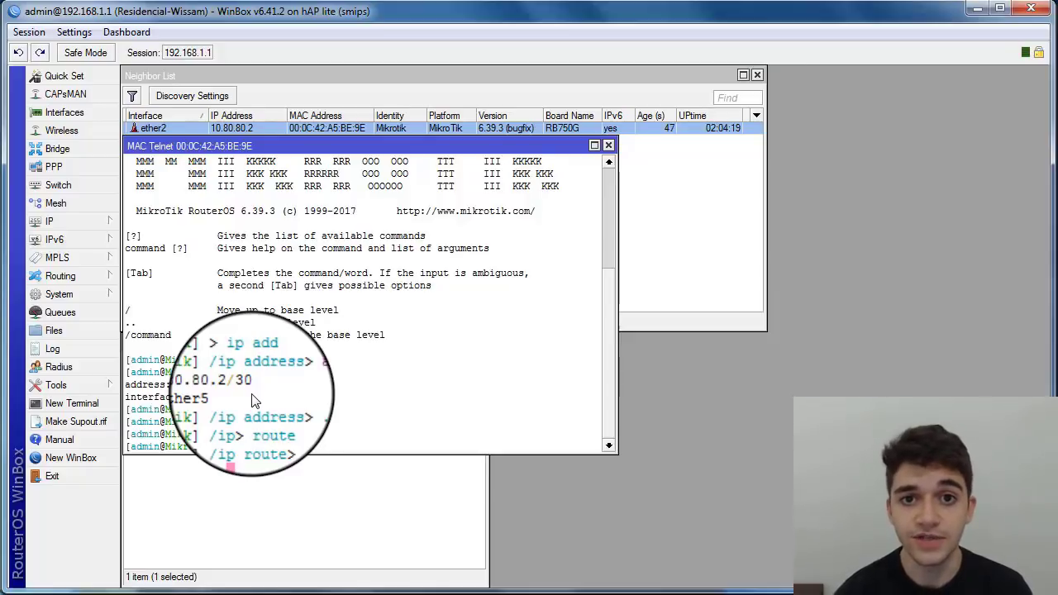
{"action": "type", "text": "/"}
{"action": "key", "text": "Return"}
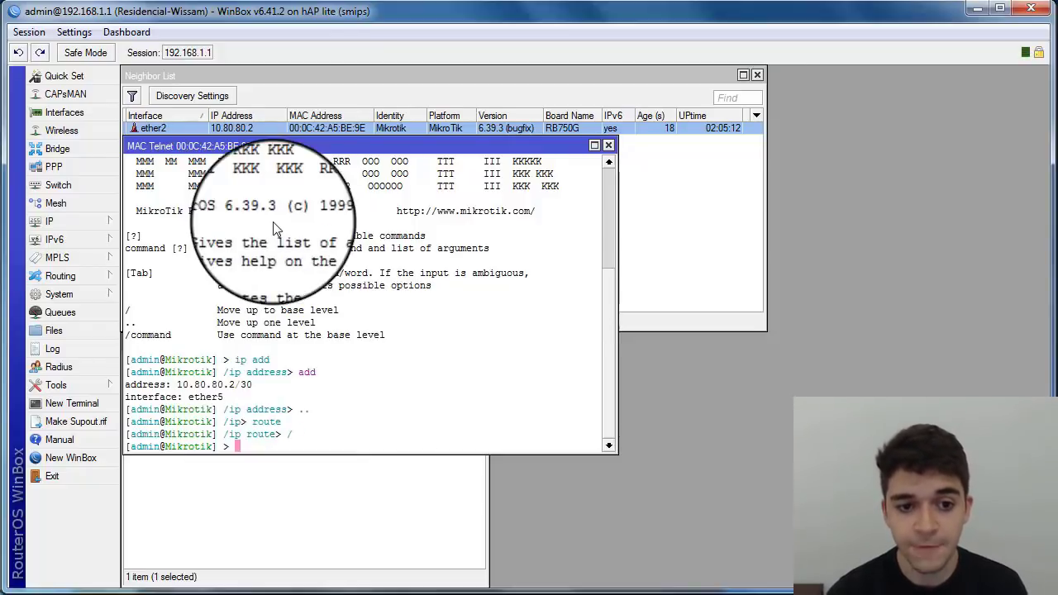
Step: Move the MAC Telnet window aside and close the session
{"action": "left_click_drag", "start_coordinate": [272, 142], "coordinate": [292, 224]}
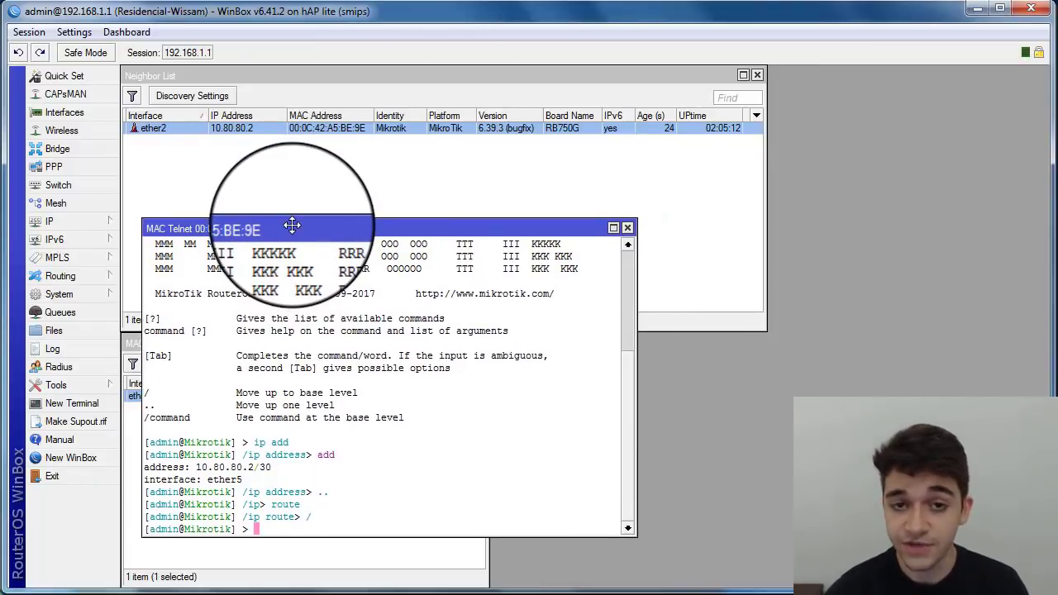
{"action": "left_click_drag", "start_coordinate": [292, 225], "coordinate": [292, 210]}
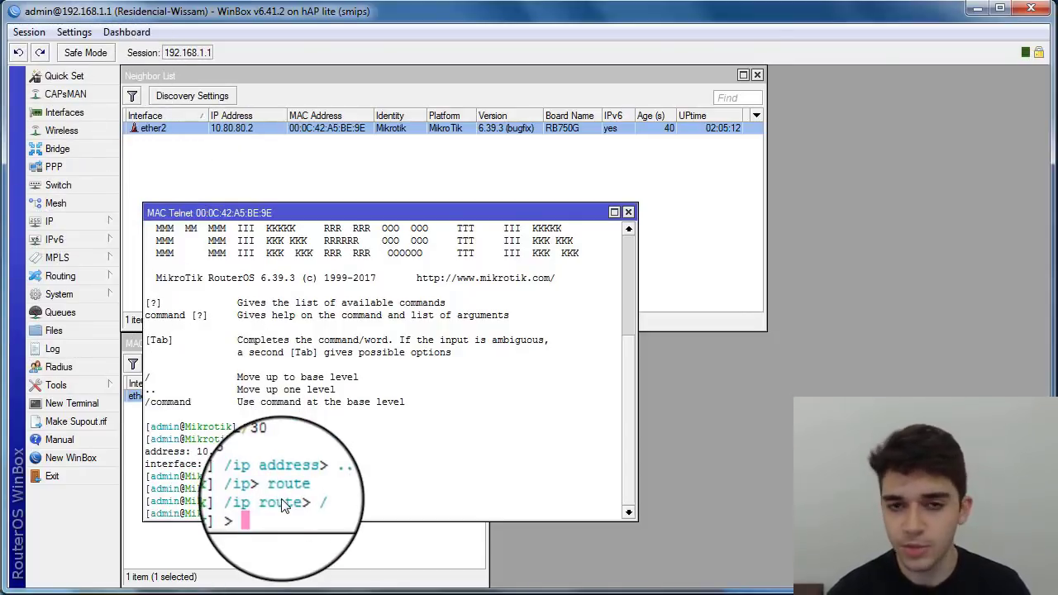
{"action": "left_click", "coordinate": [629, 212]}
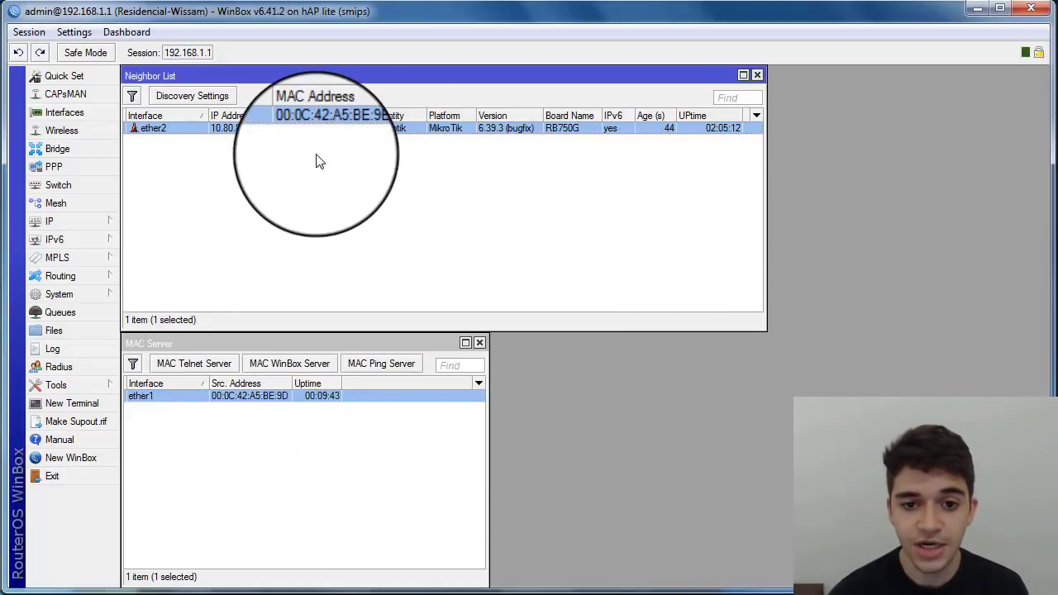
{"action": "double_click", "coordinate": [231, 128]}
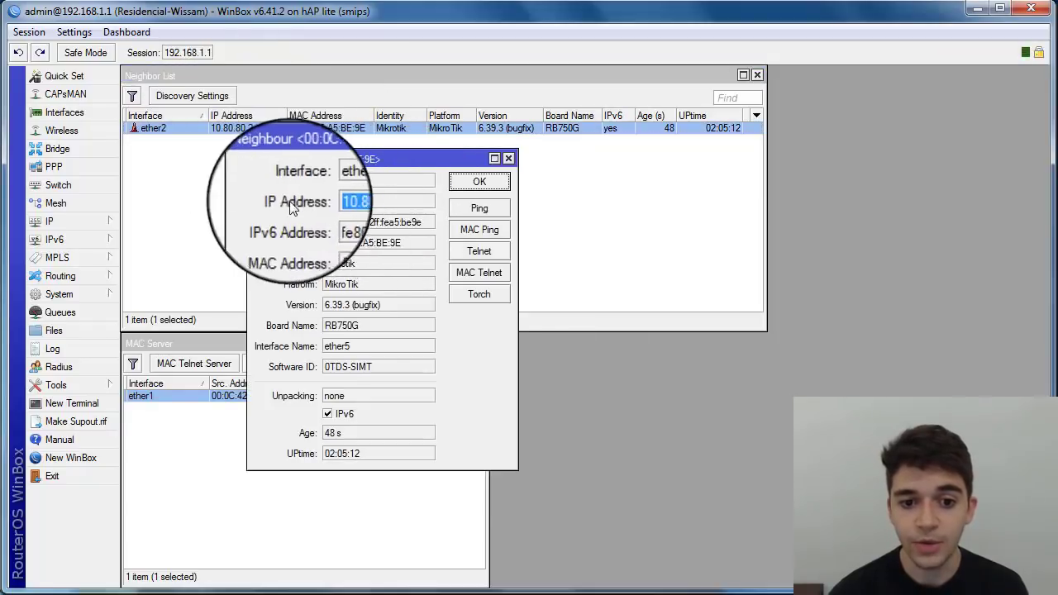
{"action": "left_click", "coordinate": [475, 183]}
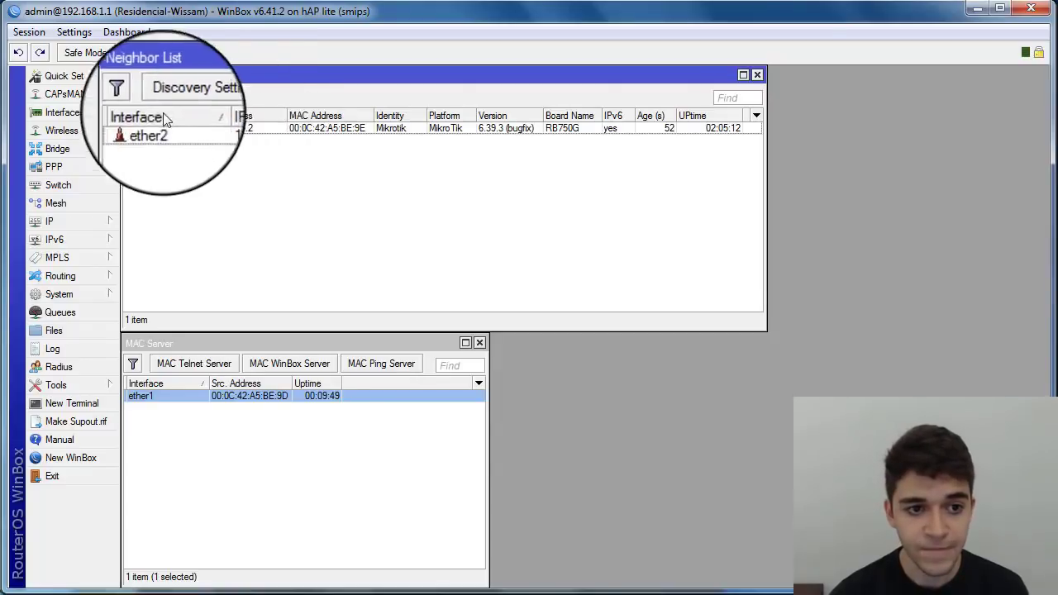
{"action": "left_click", "coordinate": [70, 385]}
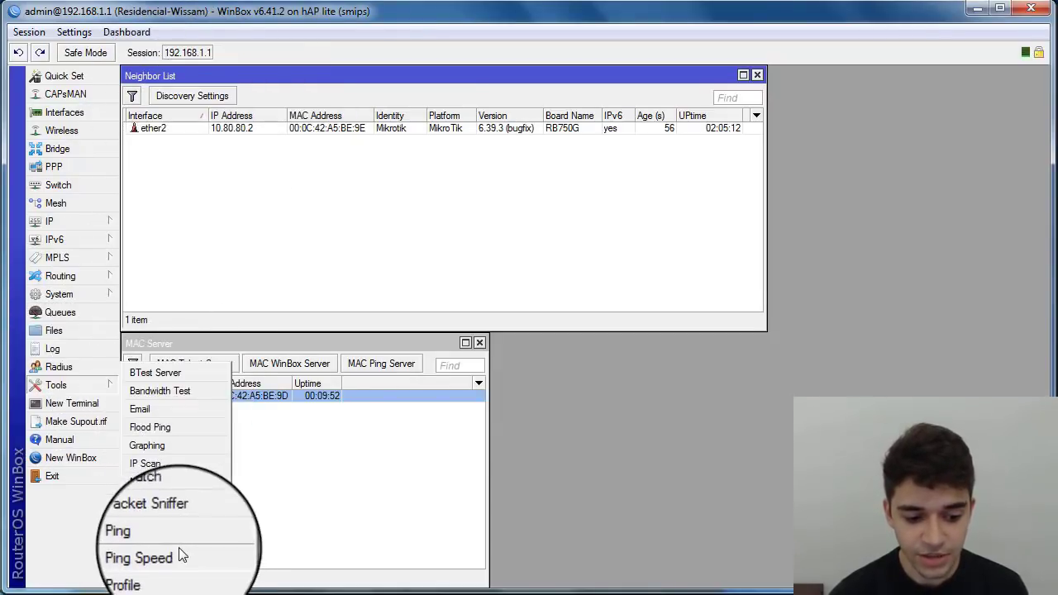
{"action": "left_click", "coordinate": [139, 578]}
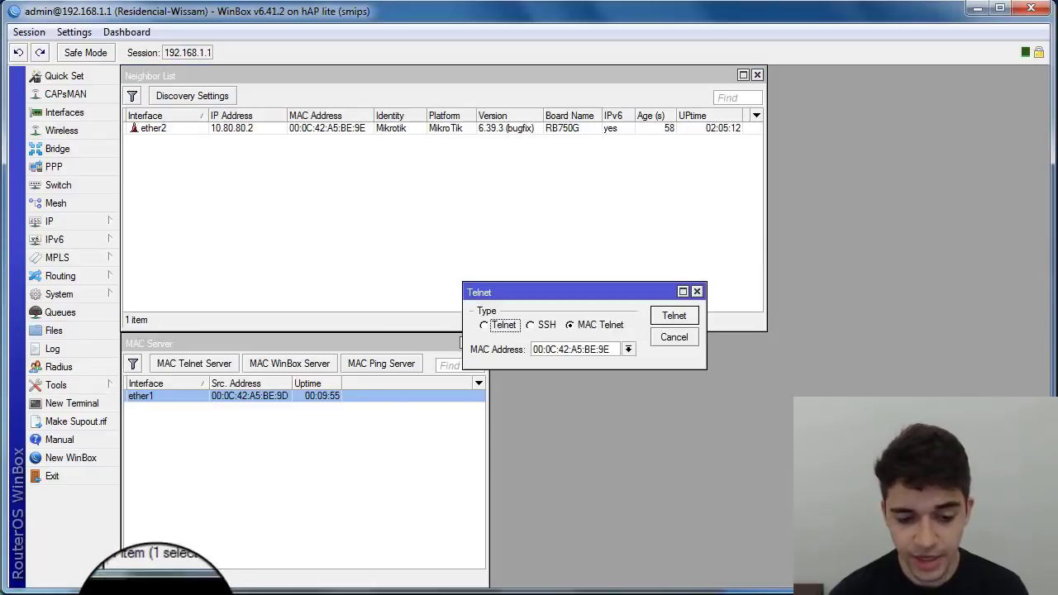
{"action": "left_click_drag", "start_coordinate": [557, 292], "coordinate": [263, 322]}
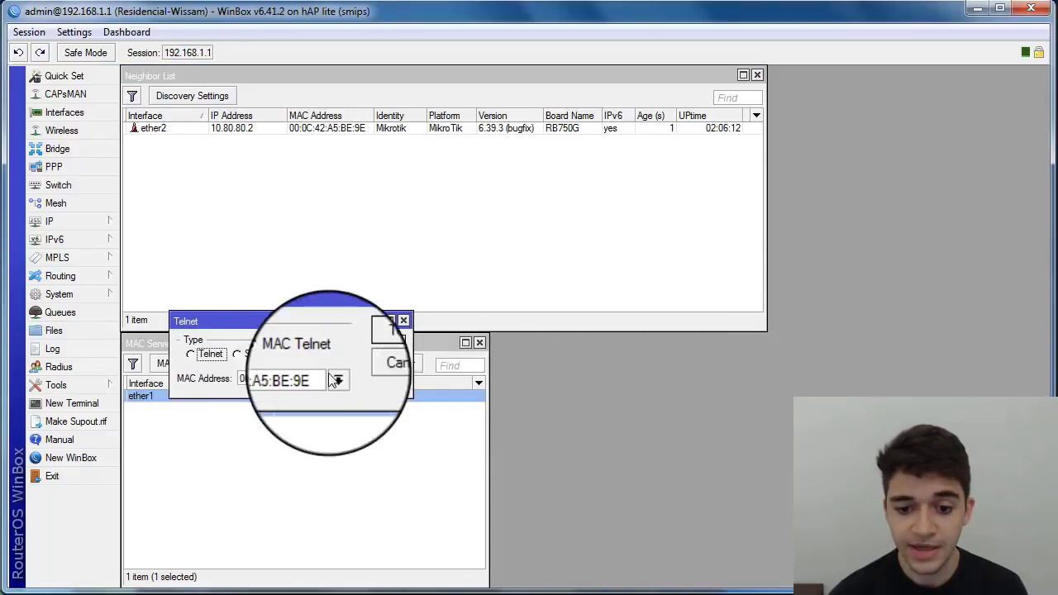
{"action": "left_click", "coordinate": [331, 379]}
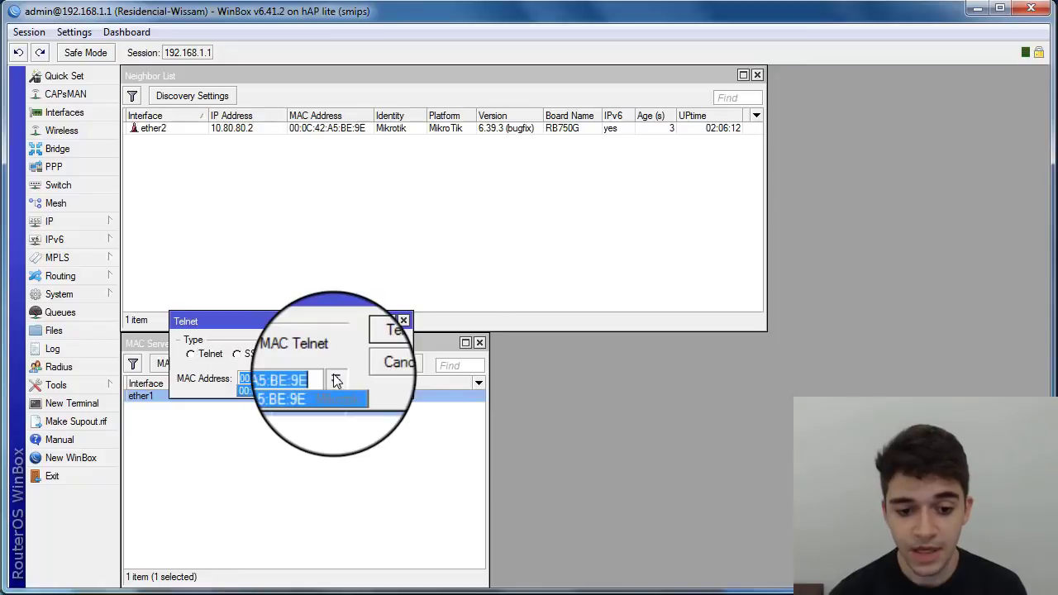
{"action": "left_click", "coordinate": [306, 395]}
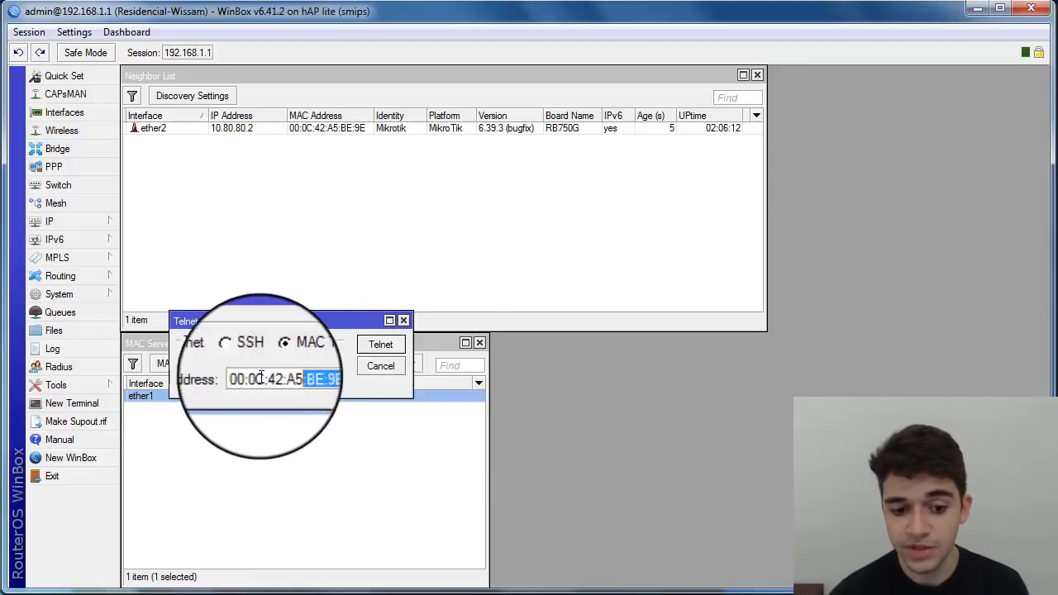
{"action": "left_click", "coordinate": [326, 378]}
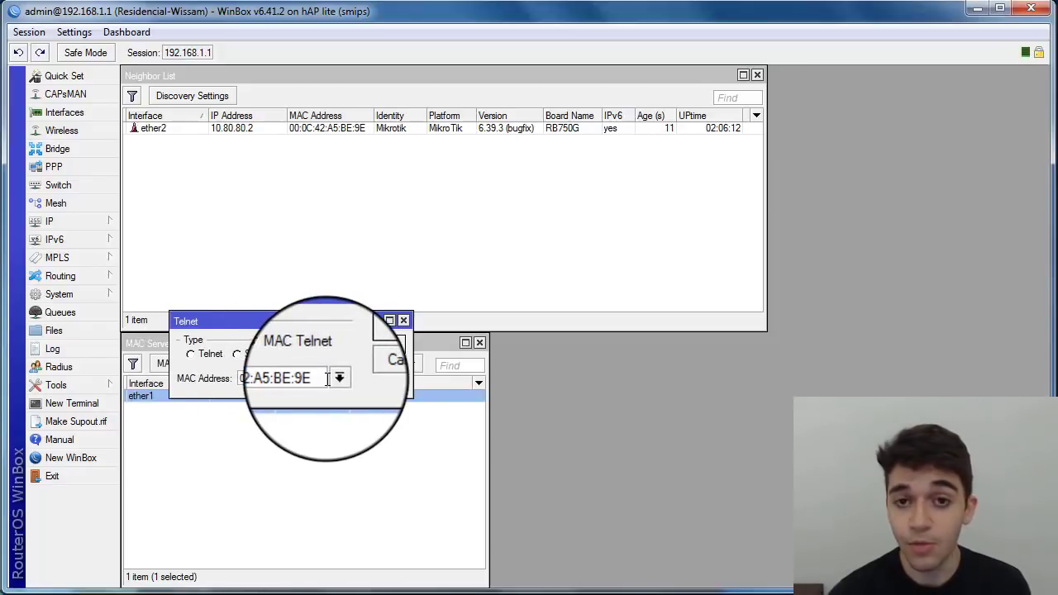
{"action": "double_click", "coordinate": [327, 379]}
{"action": "left_click", "coordinate": [337, 378]}
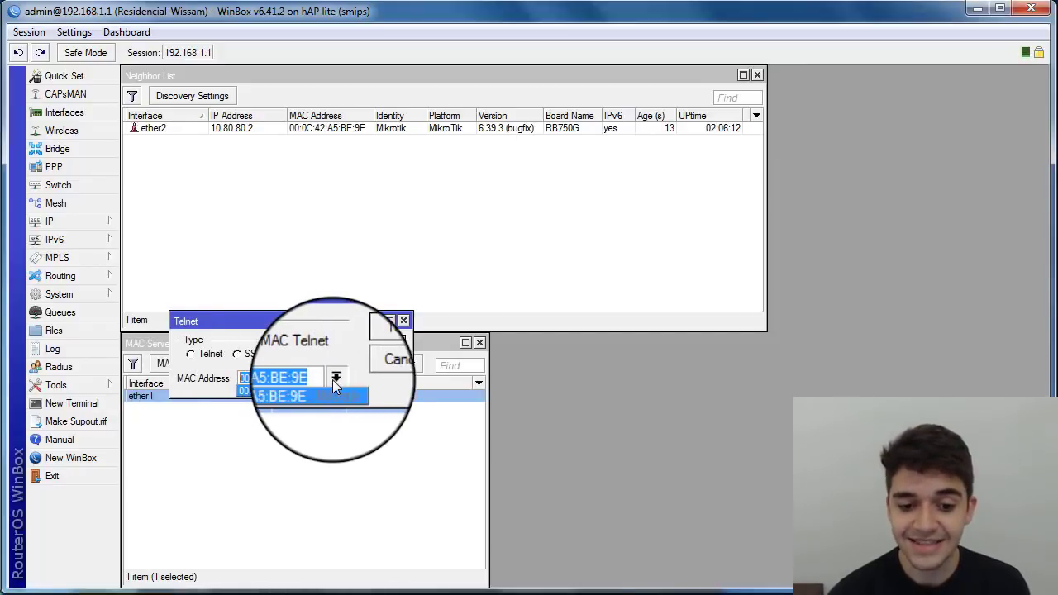
{"action": "left_click", "coordinate": [336, 378]}
{"action": "left_click", "coordinate": [336, 378]}
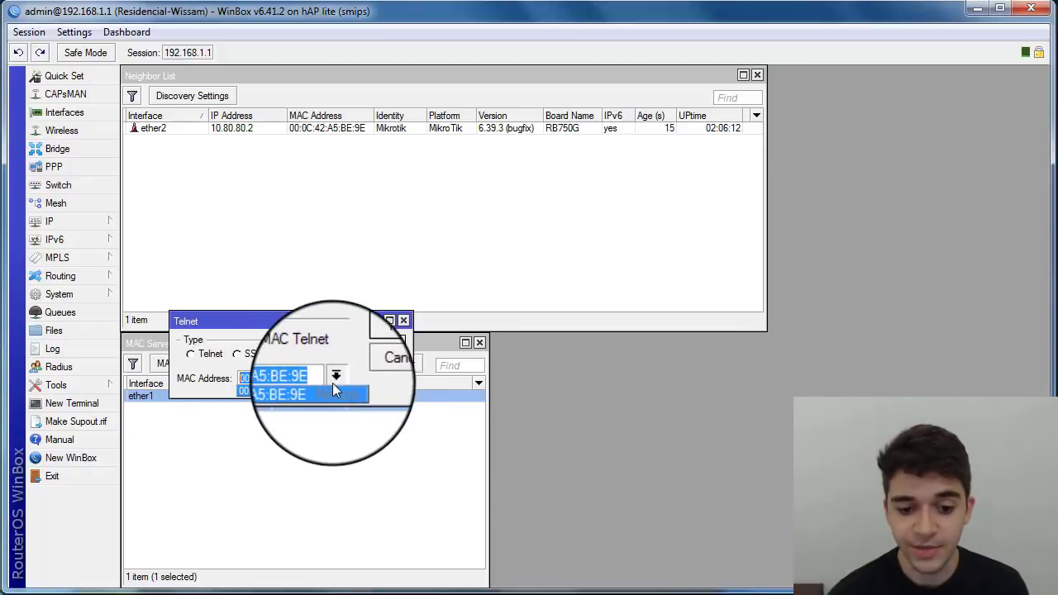
{"action": "left_click", "coordinate": [336, 379]}
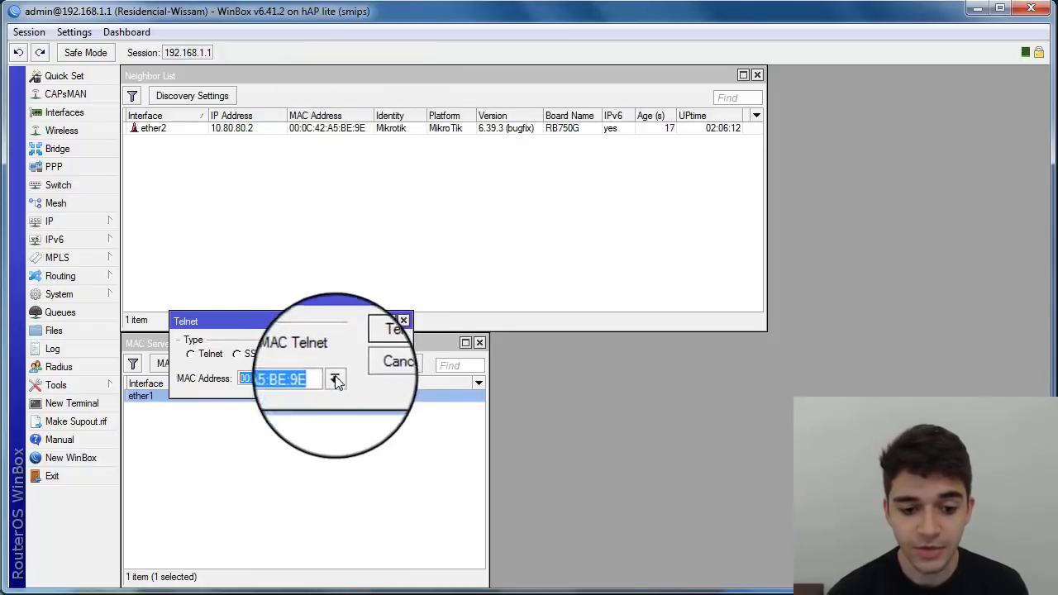
{"action": "left_click", "coordinate": [379, 364]}
{"action": "mouse_move", "coordinate": [239, 342]}
{"action": "left_mouse_down"}
{"action": "mouse_move", "coordinate": [253, 344]}
{"action": "mouse_move", "coordinate": [243, 342]}
{"action": "left_mouse_up"}
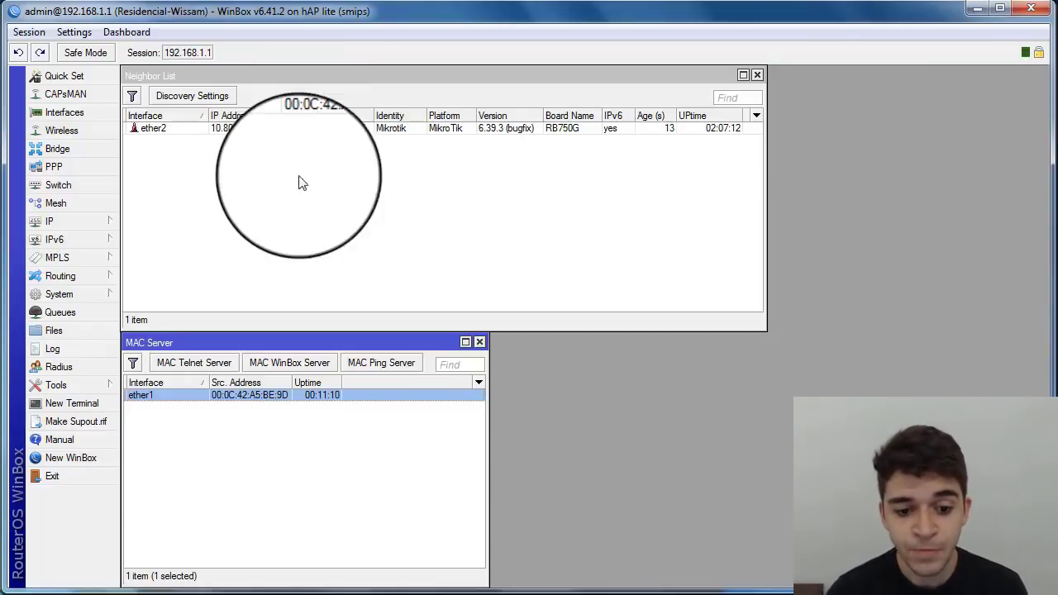
{"action": "left_click", "coordinate": [291, 205]}
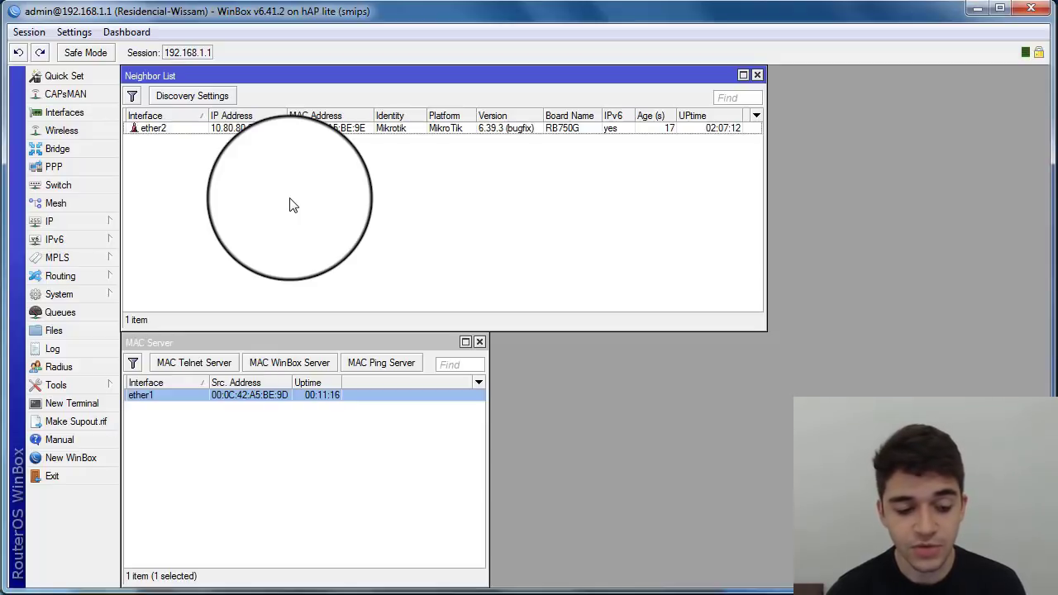
{"action": "left_click", "coordinate": [230, 342]}
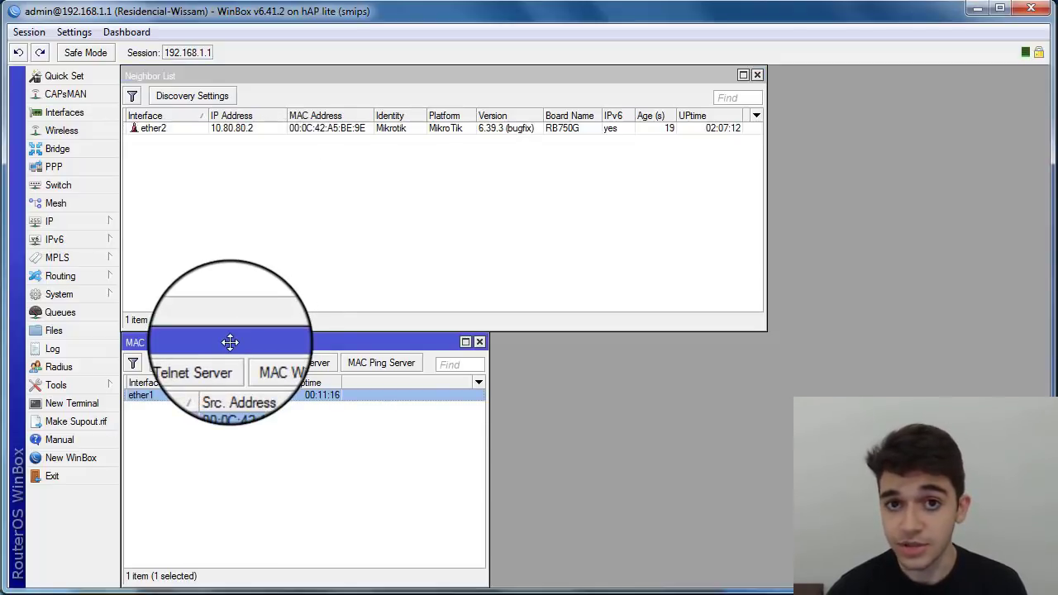
{"action": "left_click", "coordinate": [208, 422]}
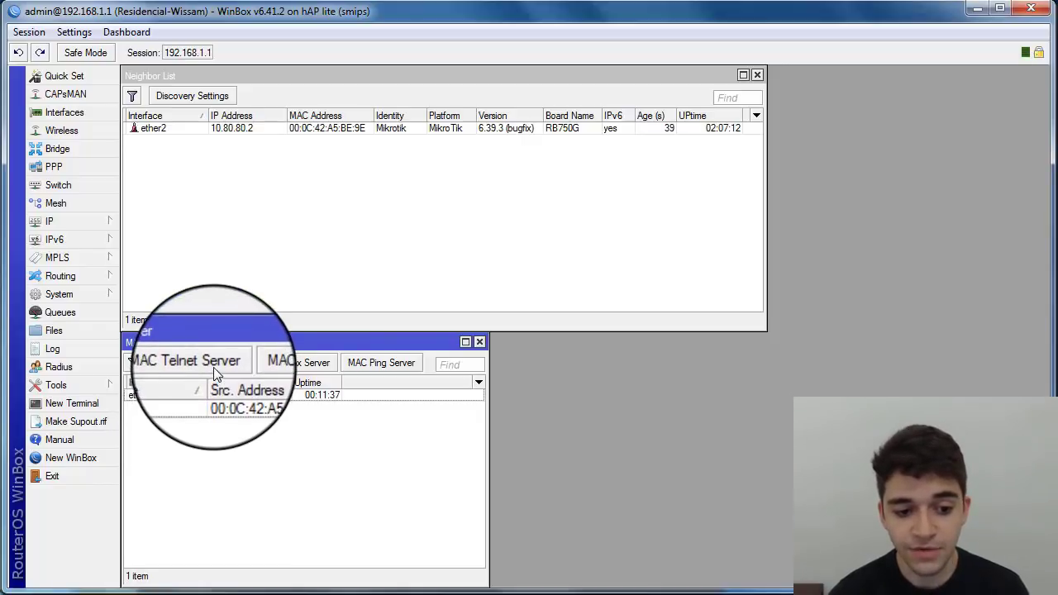
{"action": "left_click", "coordinate": [213, 367]}
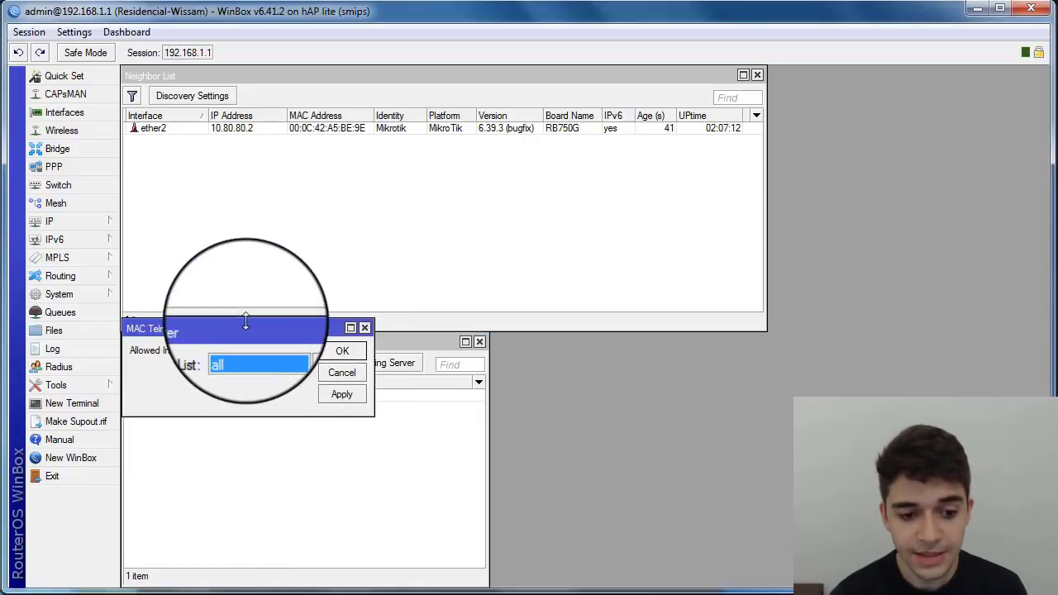
{"action": "left_click_drag", "start_coordinate": [247, 334], "coordinate": [263, 406]}
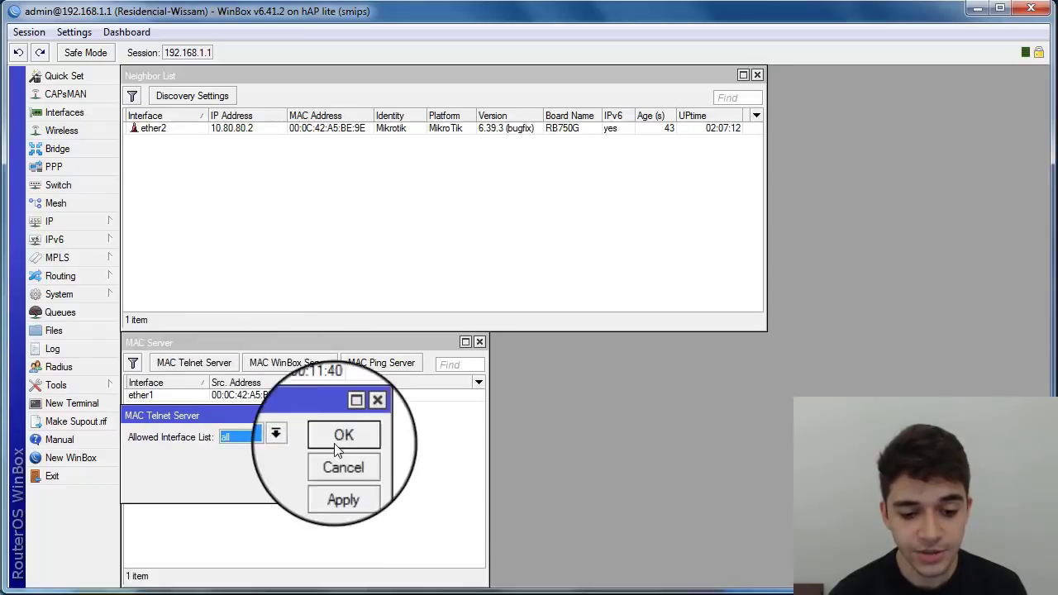
{"action": "left_click", "coordinate": [350, 459]}
{"action": "left_click", "coordinate": [179, 397]}
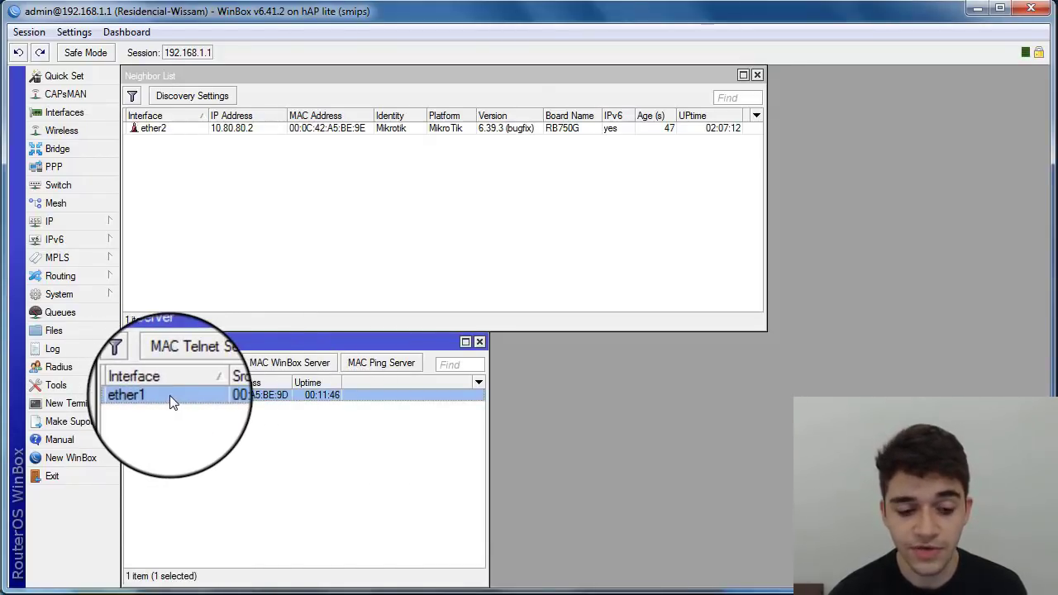
{"action": "left_click", "coordinate": [198, 368]}
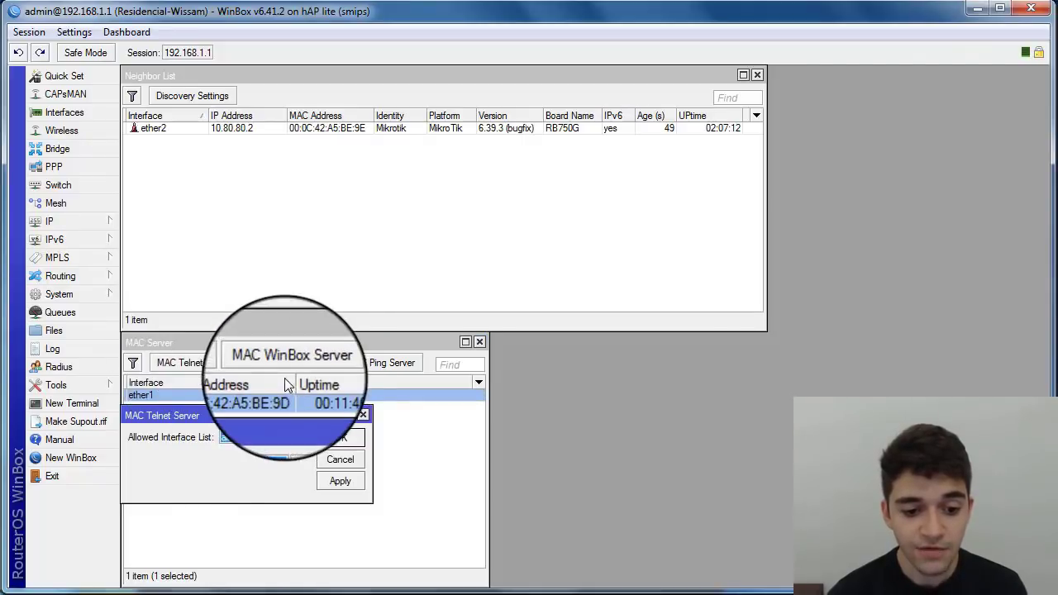
{"action": "left_click_drag", "start_coordinate": [230, 417], "coordinate": [219, 415]}
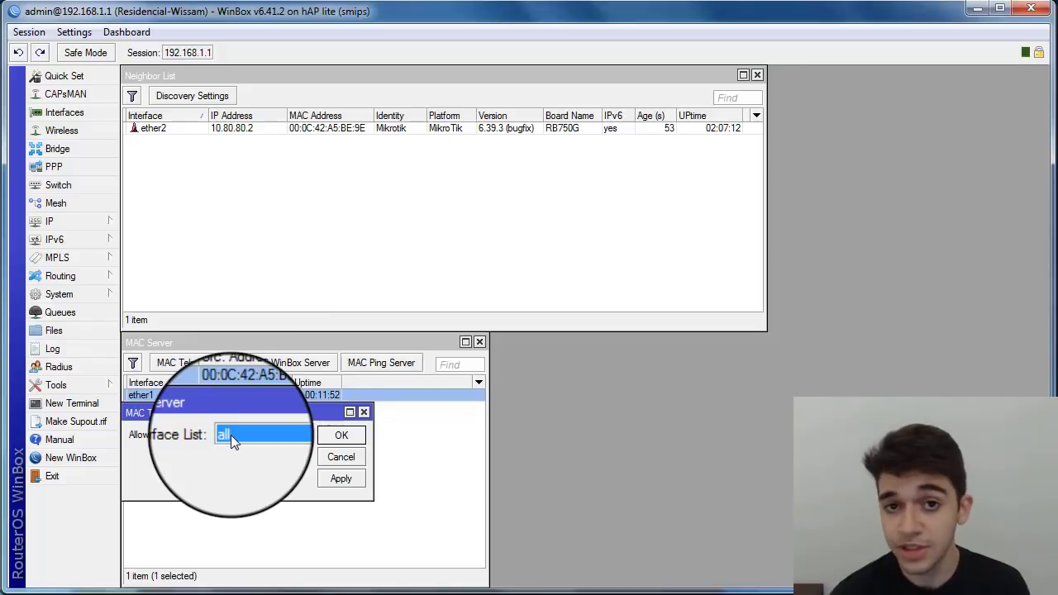
{"action": "left_click", "coordinate": [235, 436]}
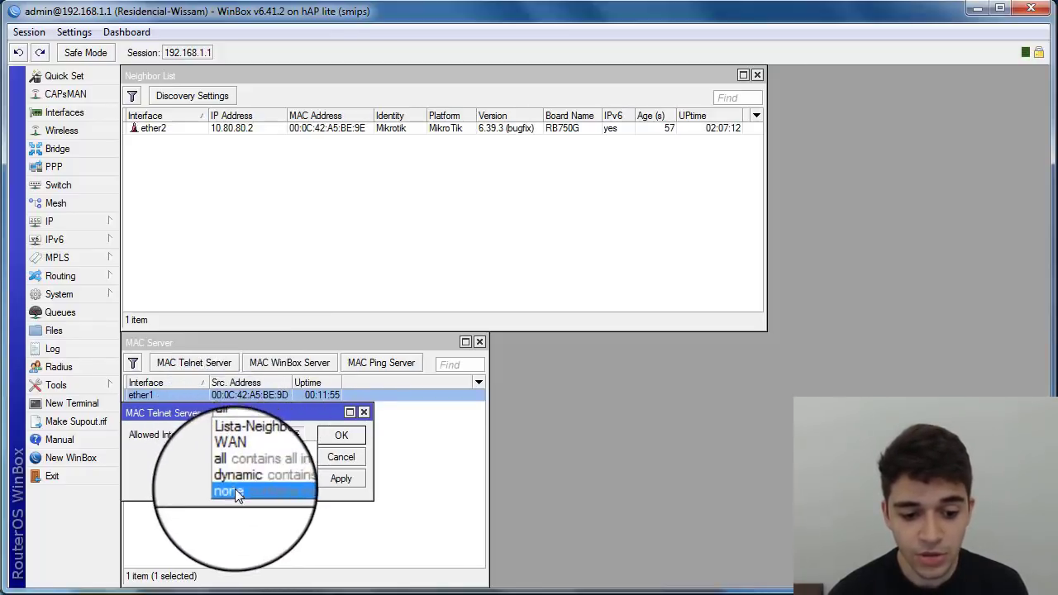
{"action": "left_click", "coordinate": [248, 447]}
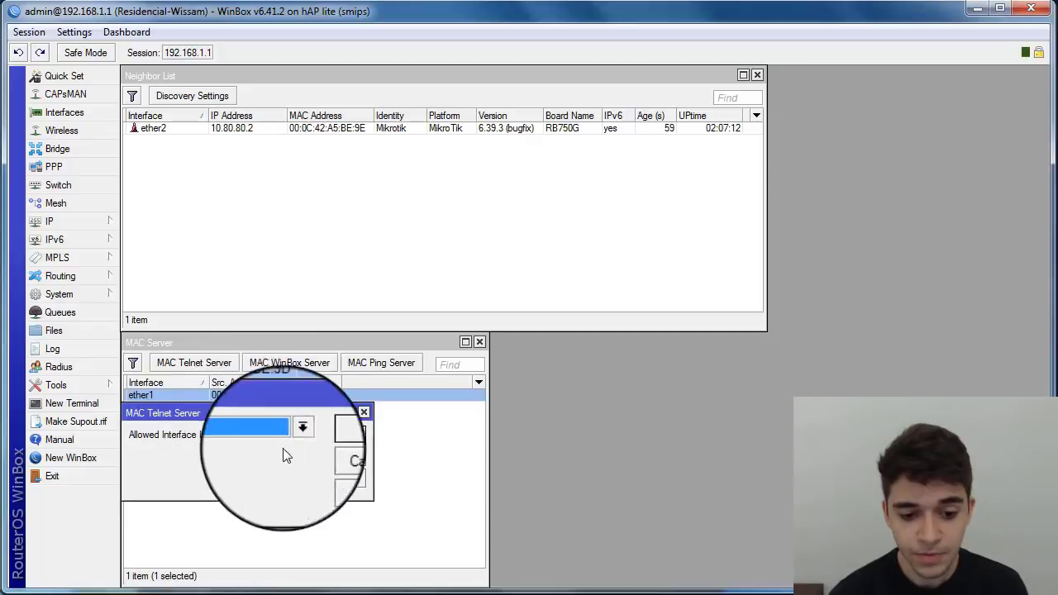
{"action": "left_click", "coordinate": [339, 457]}
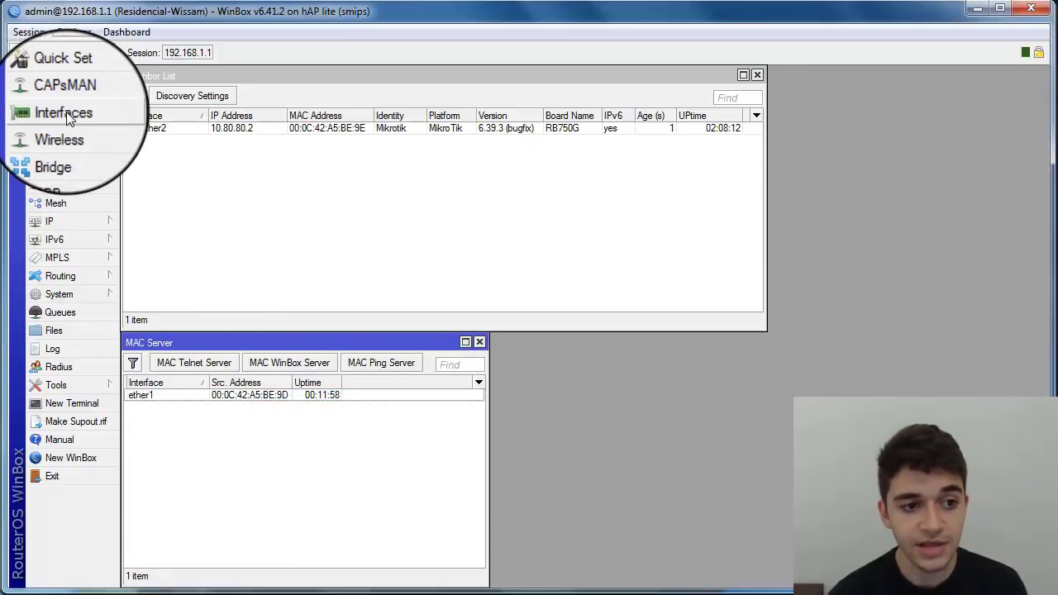
Step: Show Interfaces on the Interface List tab and glance at the Neighbor Discovery settings
{"action": "left_click", "coordinate": [64, 111]}
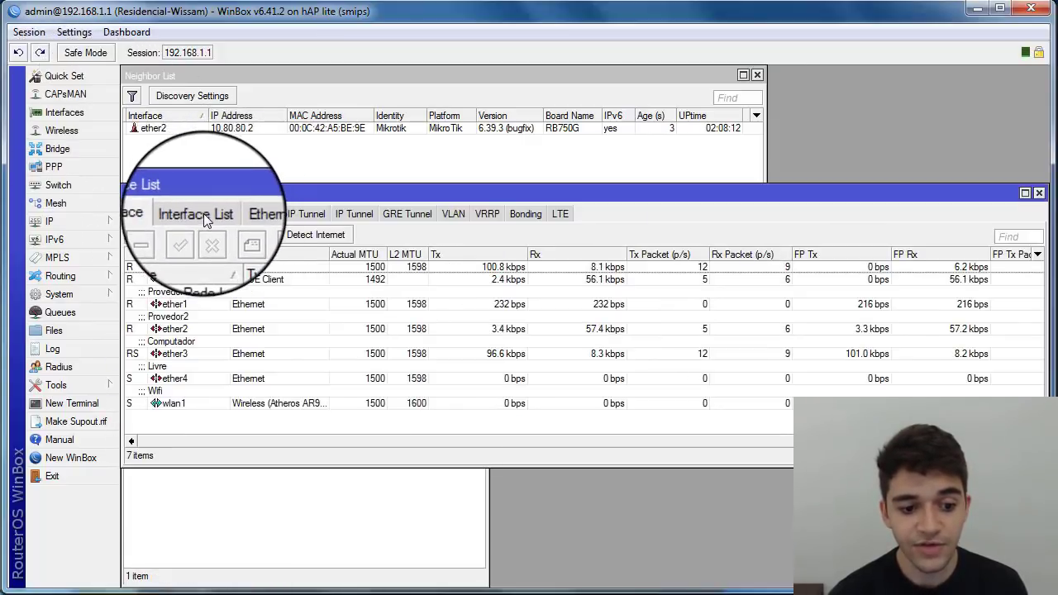
{"action": "left_click", "coordinate": [204, 214]}
{"action": "left_click_drag", "start_coordinate": [158, 195], "coordinate": [161, 155]}
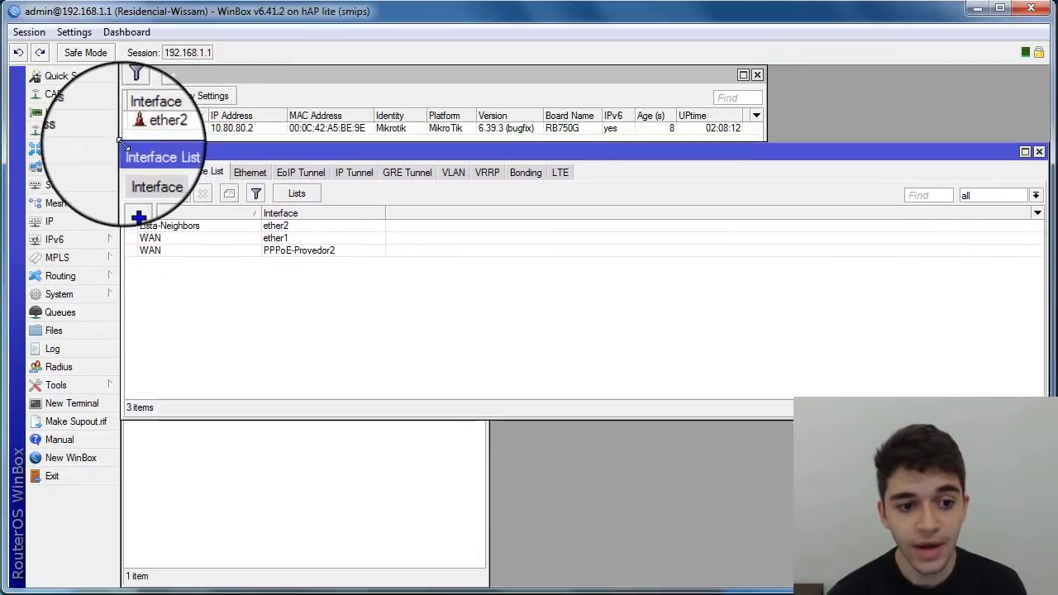
{"action": "left_click", "coordinate": [272, 228]}
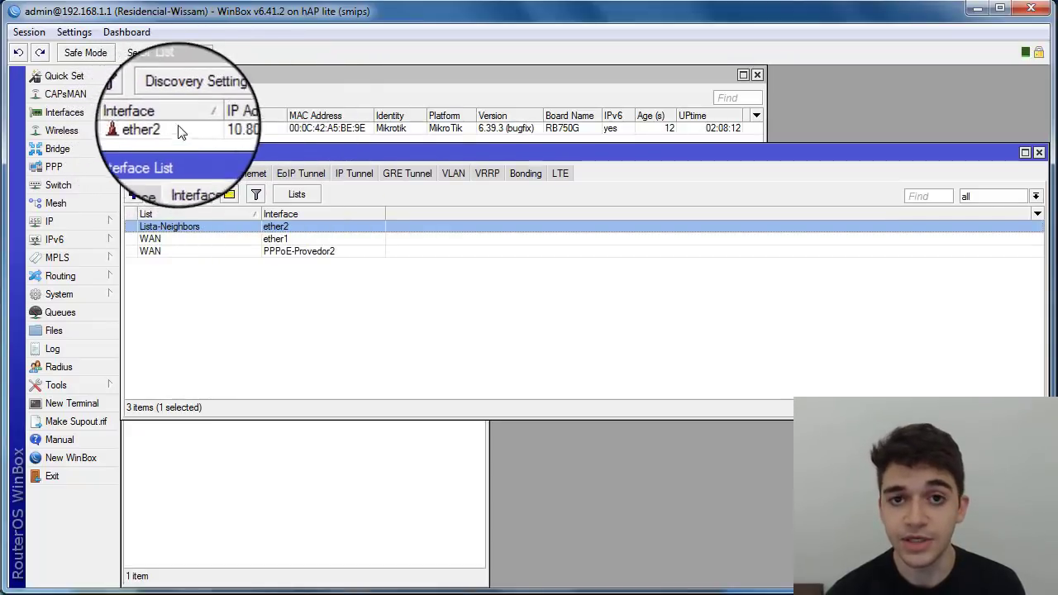
{"action": "left_click", "coordinate": [187, 97]}
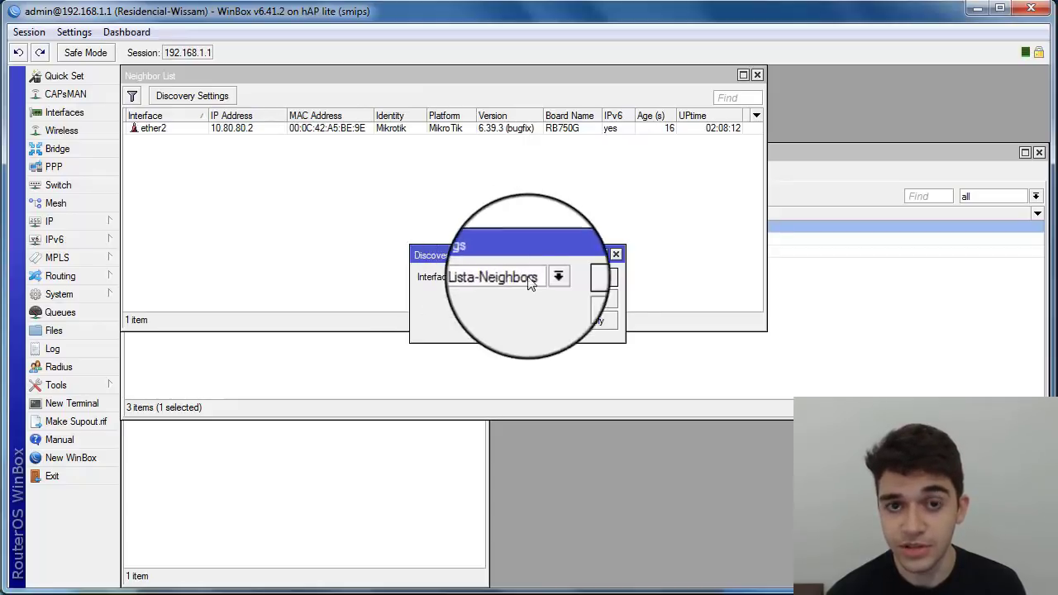
{"action": "left_click", "coordinate": [586, 302]}
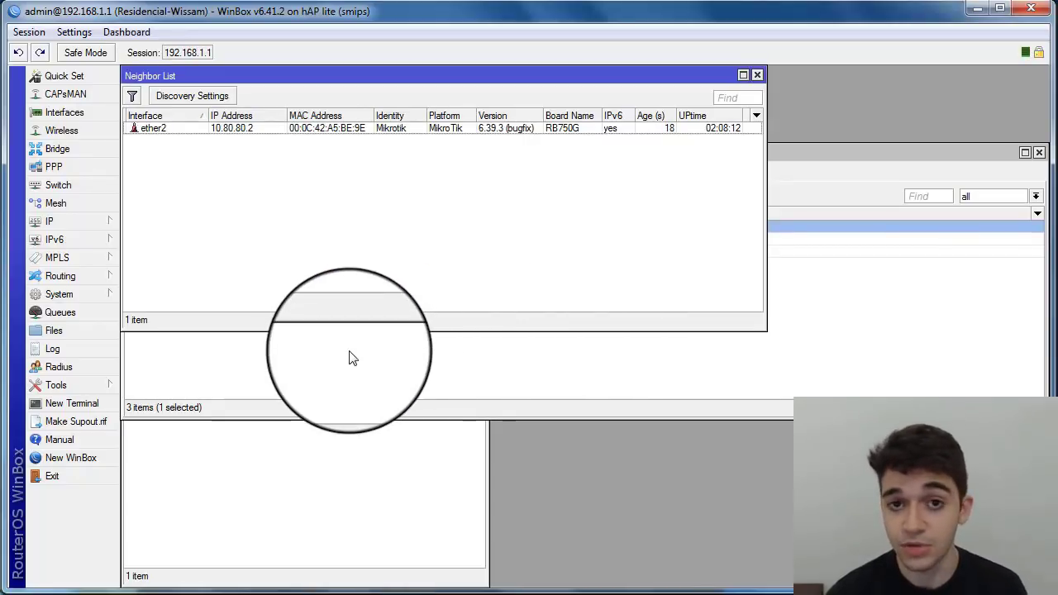
Step: Review the Lista-Neighbors and WAN memberships, then bring up the Interface Lists window
{"action": "left_click", "coordinate": [352, 358]}
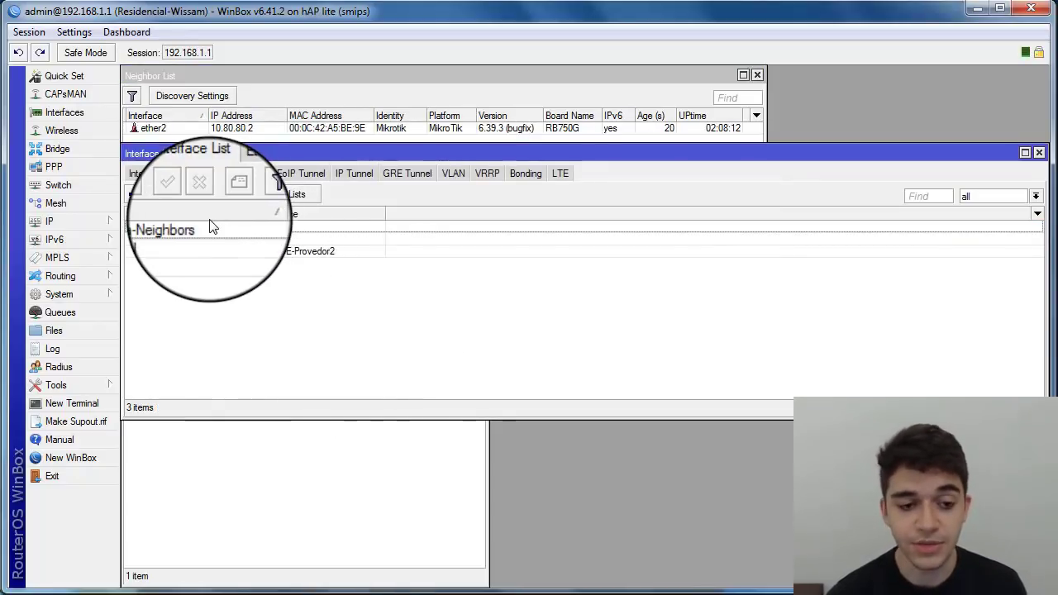
{"action": "left_click", "coordinate": [164, 227]}
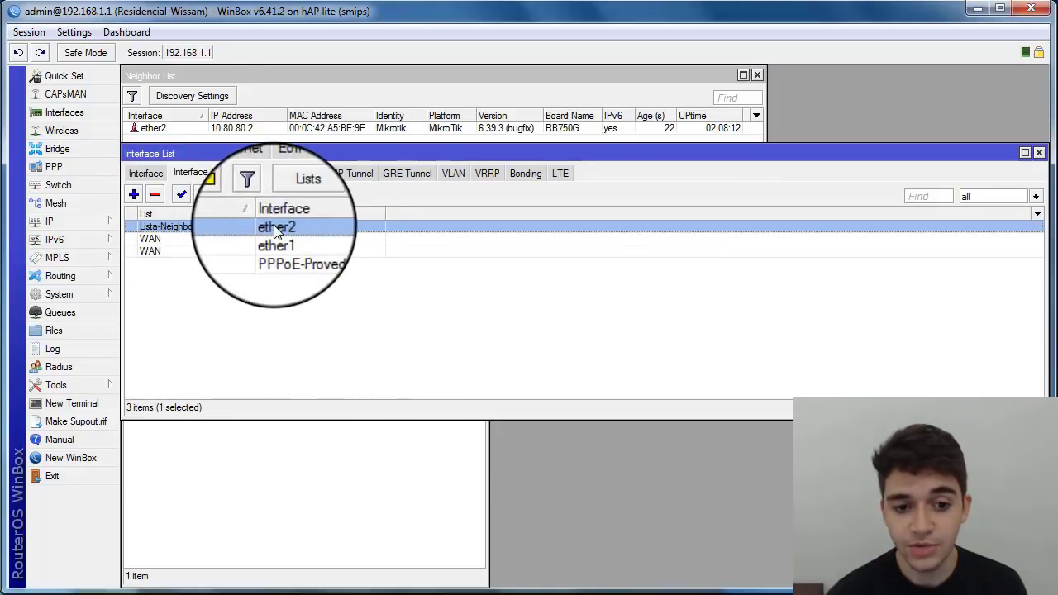
{"action": "left_click", "coordinate": [167, 239]}
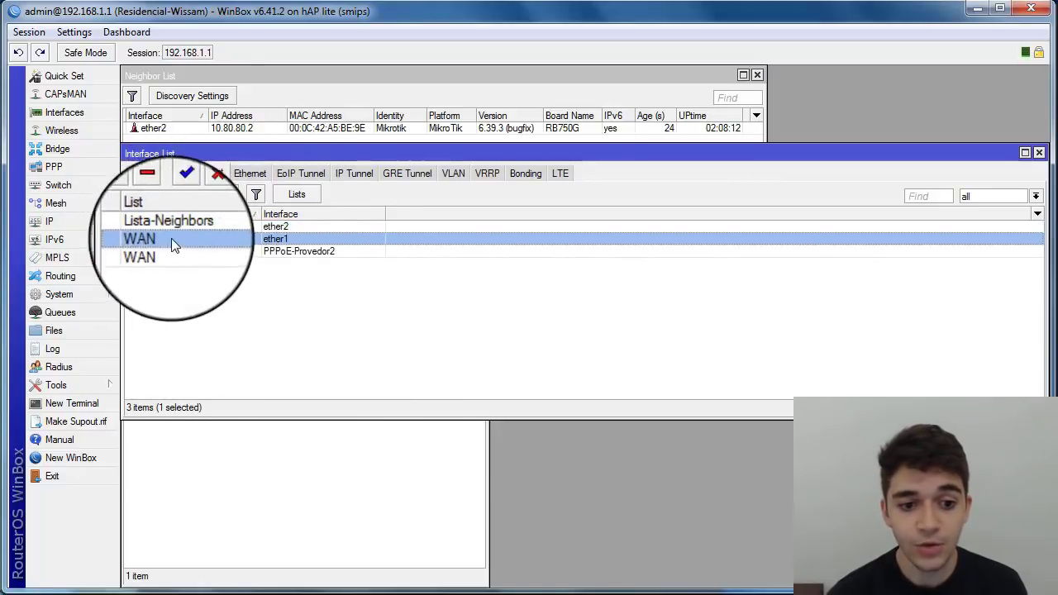
{"action": "left_click", "coordinate": [291, 251]}
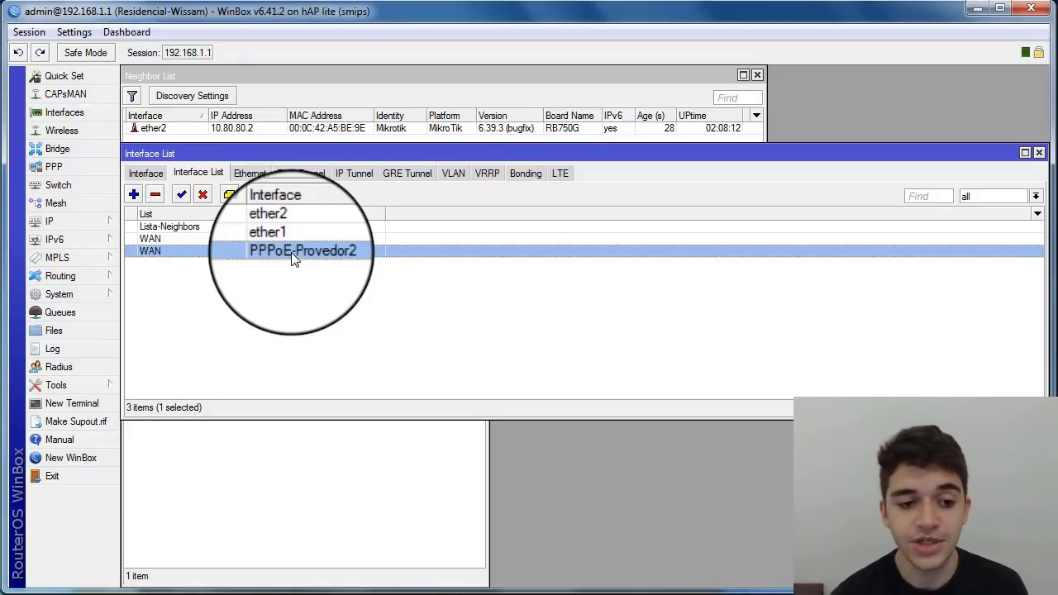
{"action": "left_click", "coordinate": [293, 292]}
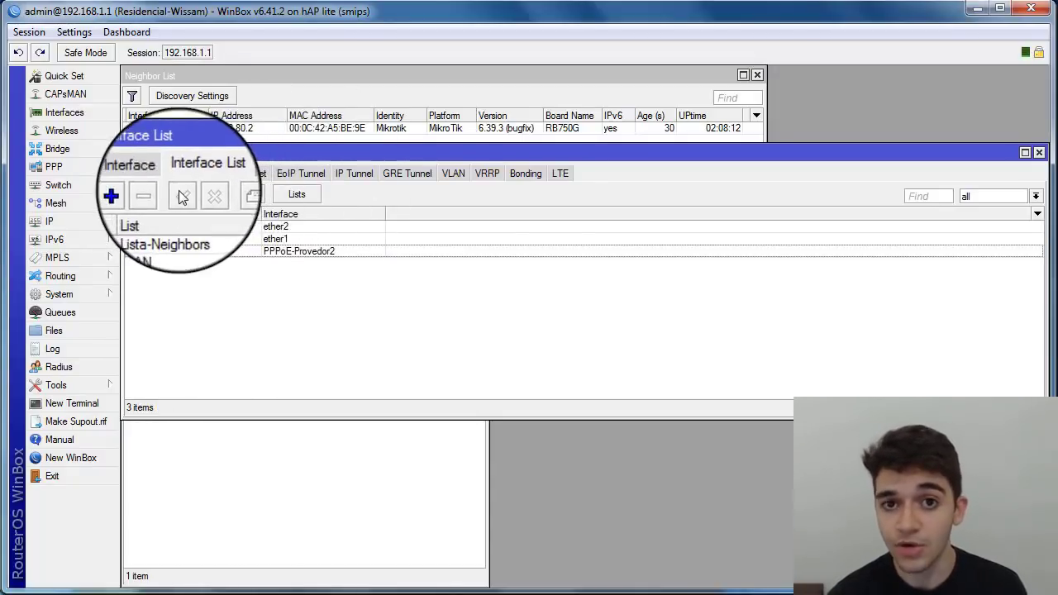
{"action": "left_click", "coordinate": [282, 194]}
{"action": "left_click_drag", "start_coordinate": [590, 202], "coordinate": [406, 247]}
{"action": "left_click", "coordinate": [368, 332]}
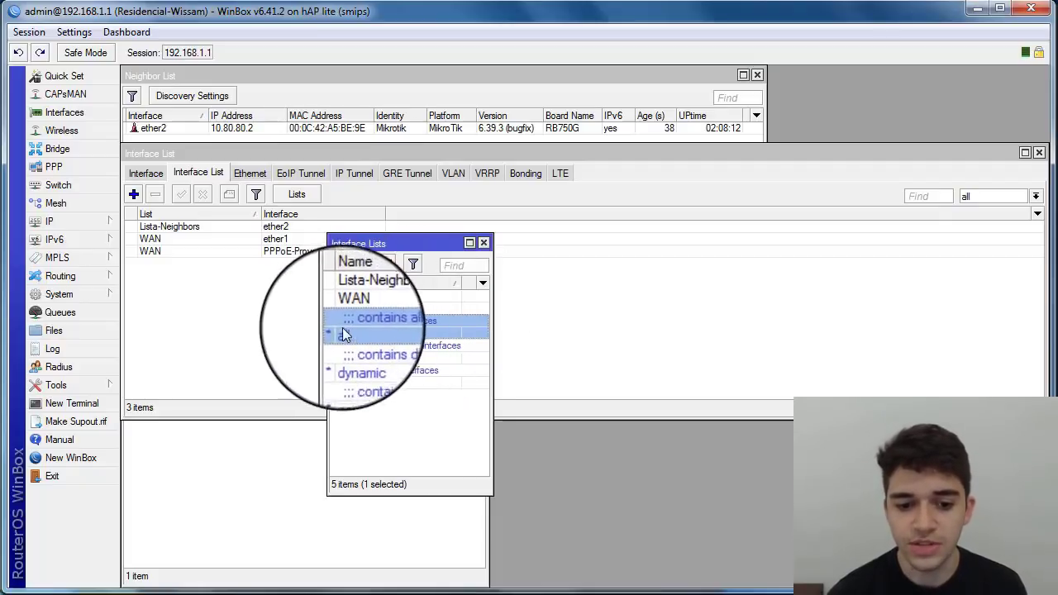
{"action": "left_click", "coordinate": [361, 264]}
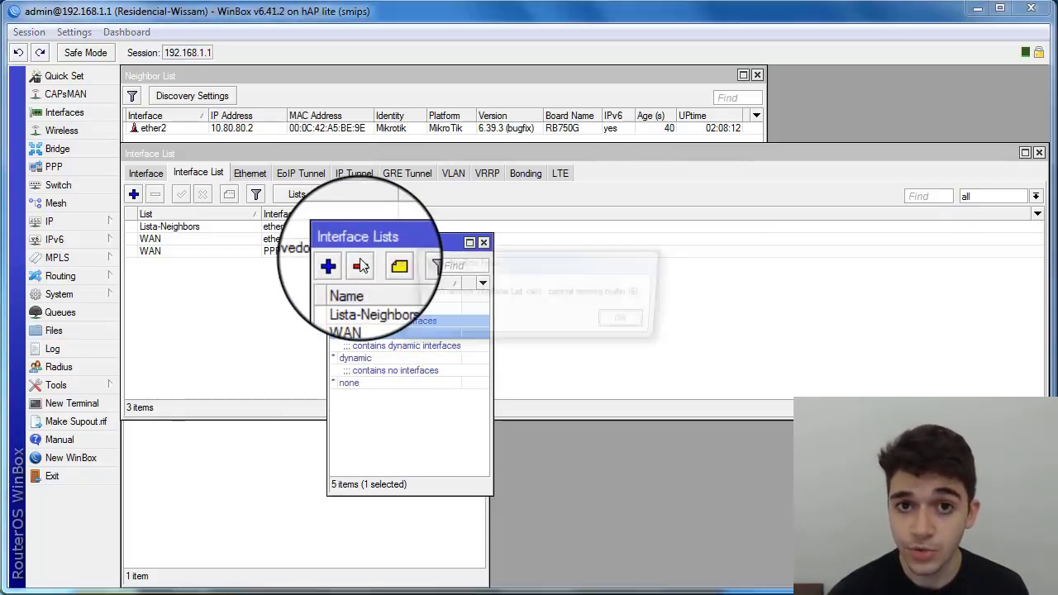
{"action": "left_click", "coordinate": [616, 319]}
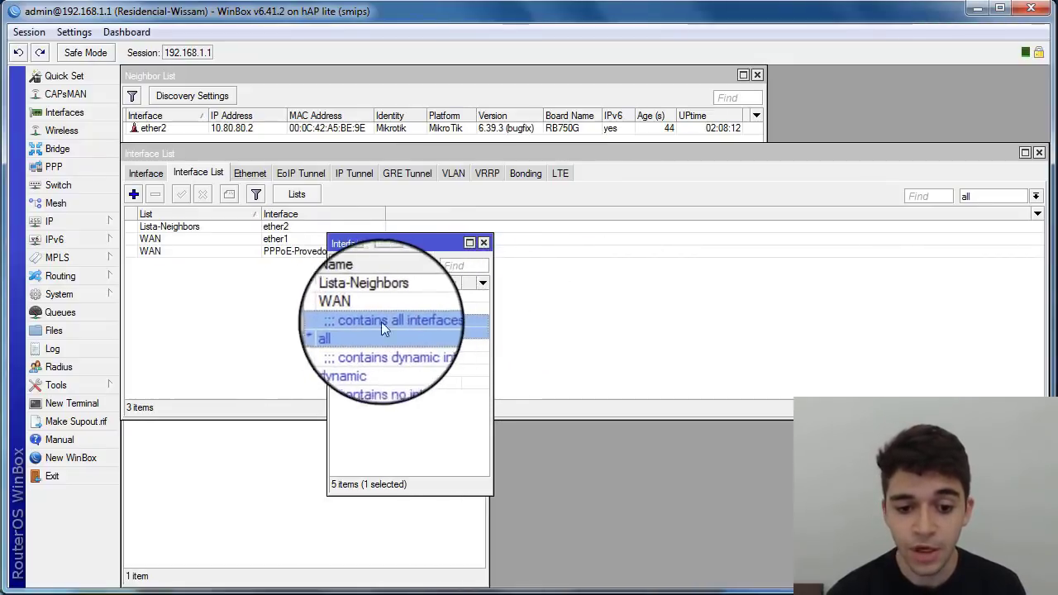
{"action": "left_click", "coordinate": [355, 354]}
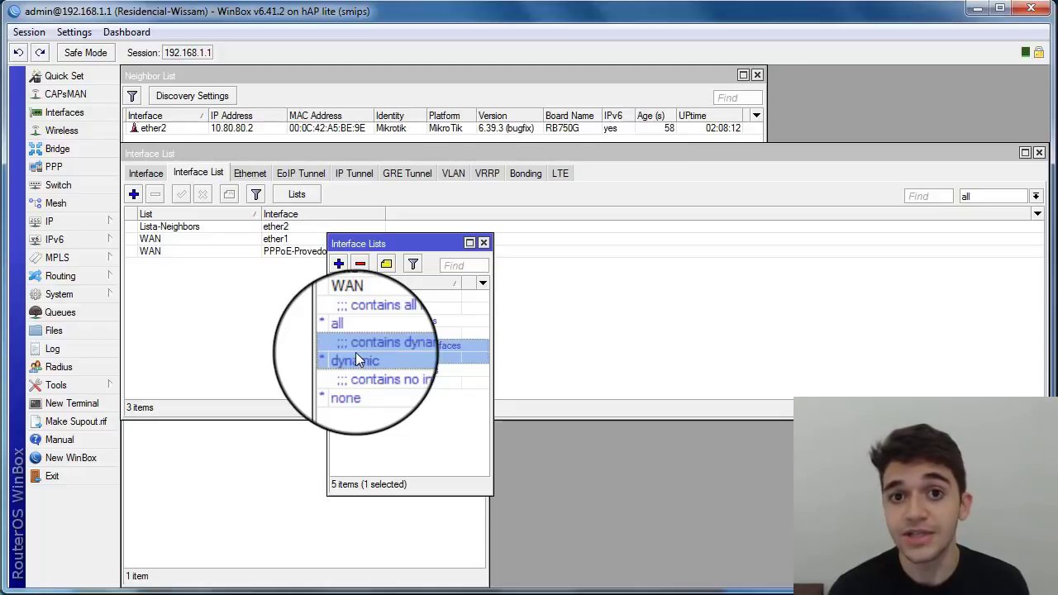
{"action": "left_click", "coordinate": [355, 383]}
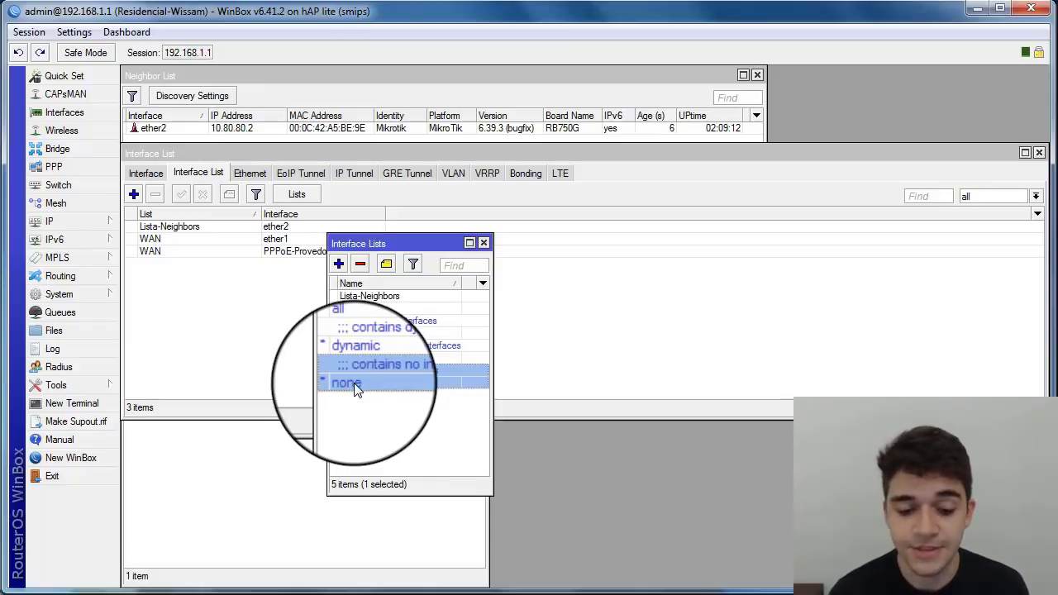
{"action": "left_click", "coordinate": [358, 408]}
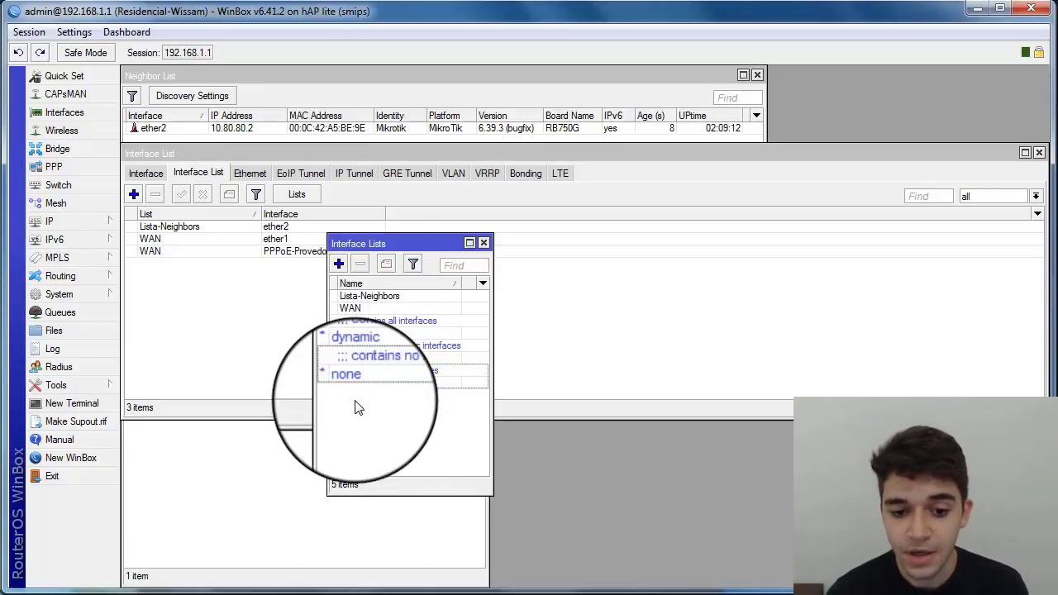
Step: Start a new interface list and name it Permitido-Mac-Telnet
{"action": "double_click", "coordinate": [339, 264]}
{"action": "left_click", "coordinate": [666, 317]}
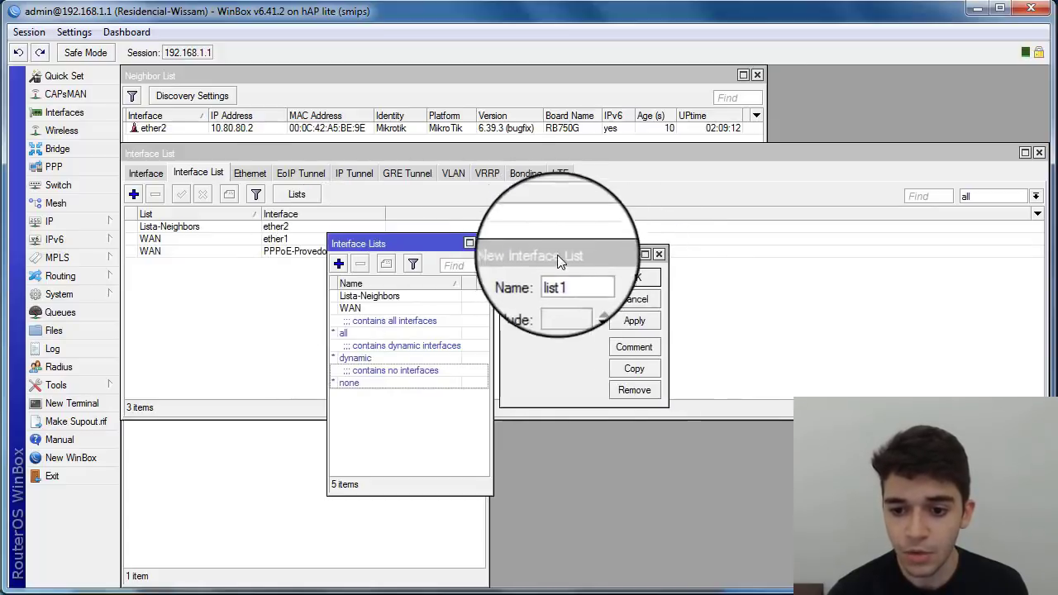
{"action": "left_click_drag", "start_coordinate": [556, 254], "coordinate": [452, 262]}
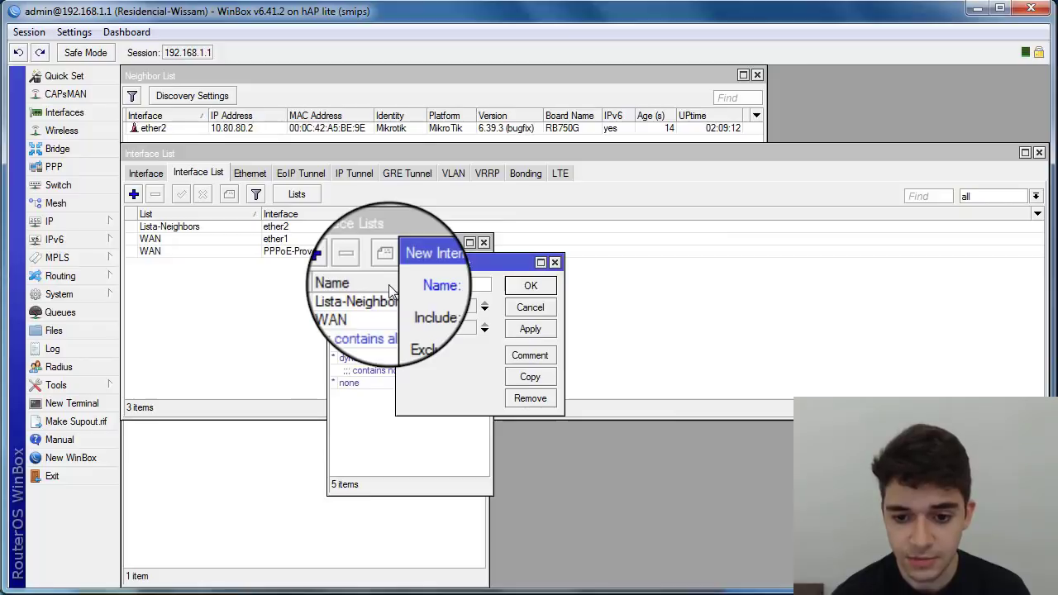
{"action": "type", "text": "MAC-"}
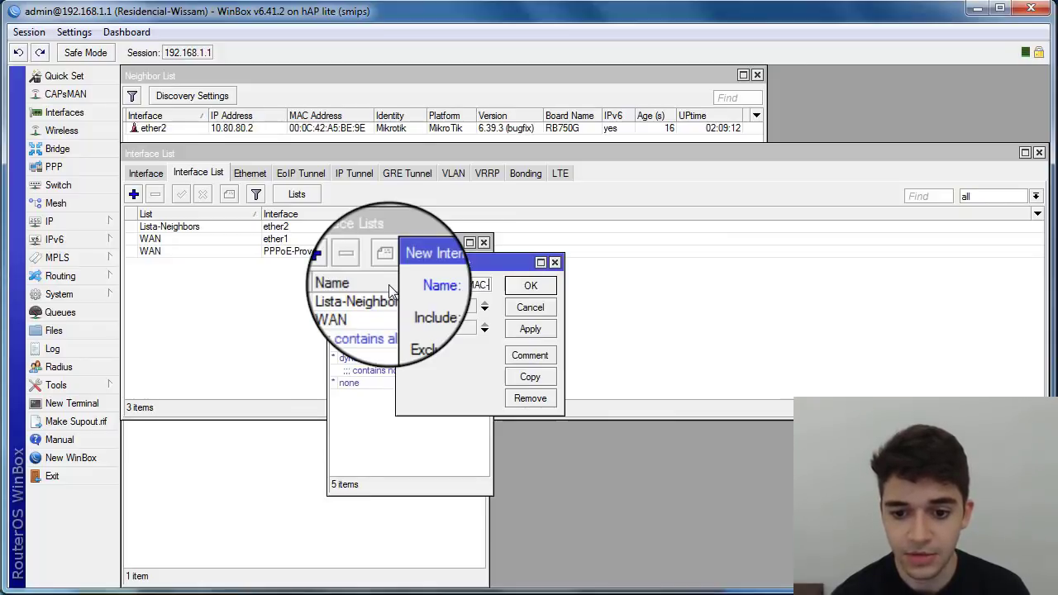
{"action": "key", "text": "BackSpace"}
{"action": "key", "text": "BackSpace"}
{"action": "key", "text": "BackSpace"}
{"action": "key", "text": "BackSpace"}
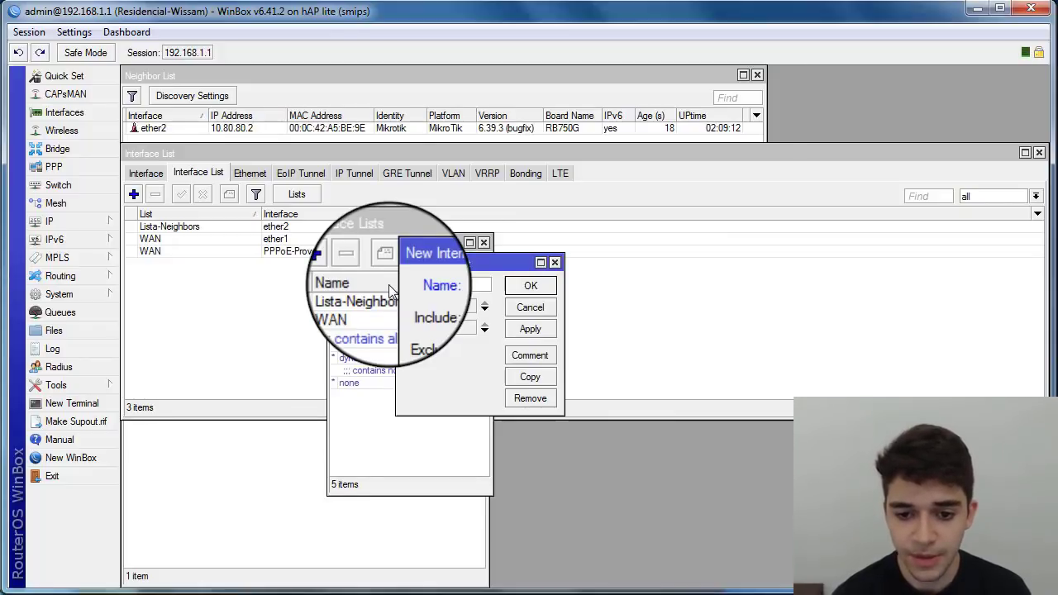
{"action": "type", "text": "do-"}
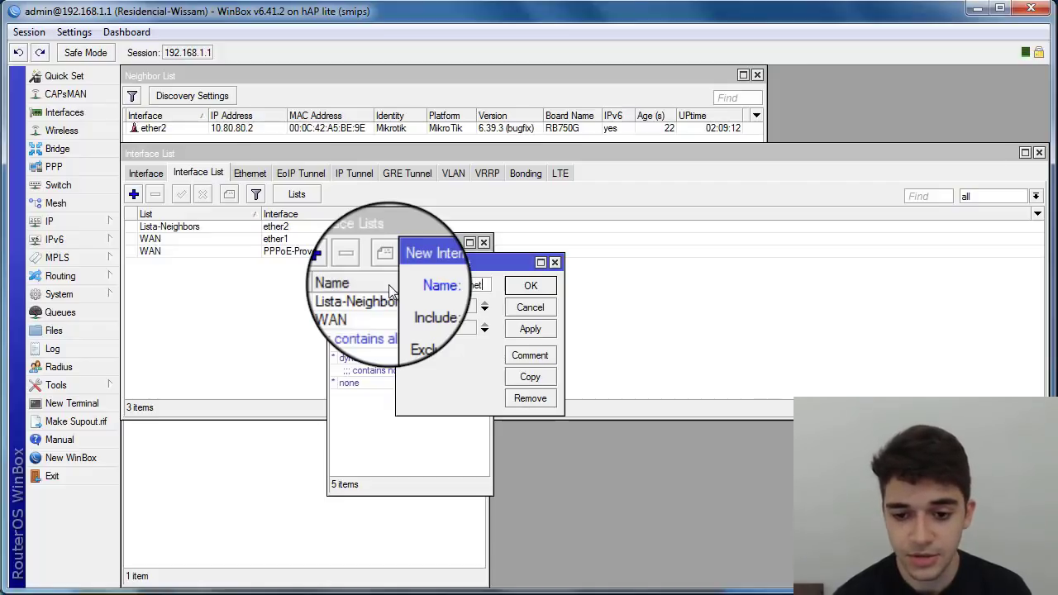
{"action": "left_click_drag", "start_coordinate": [565, 335], "coordinate": [664, 334]}
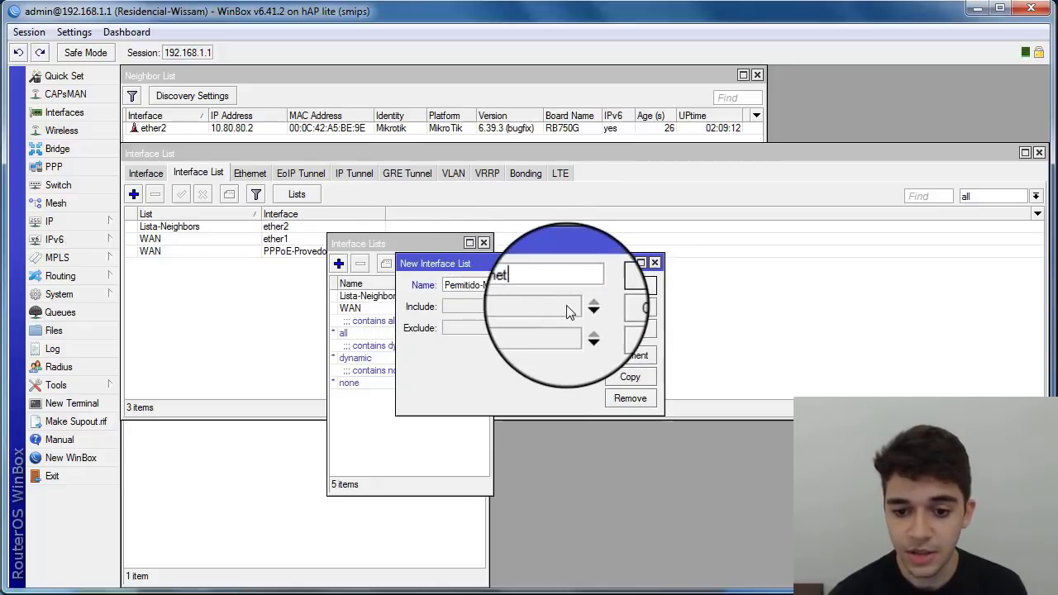
Step: Remove the Include and Exclude fields, save the list, and close Interface Lists
{"action": "left_click", "coordinate": [592, 307]}
{"action": "left_click", "coordinate": [592, 328]}
{"action": "left_click", "coordinate": [569, 328]}
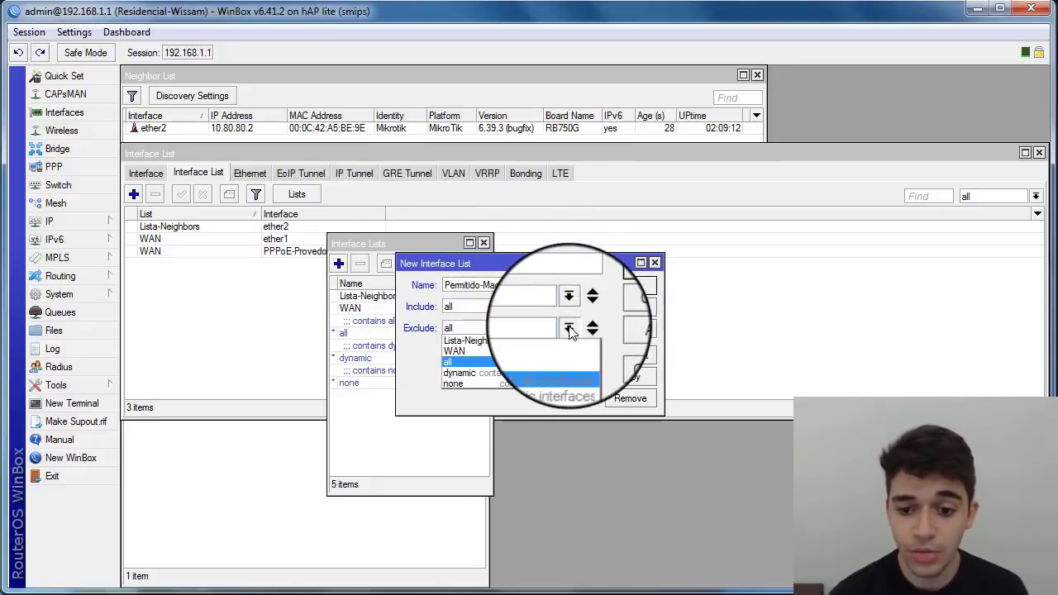
{"action": "left_click", "coordinate": [569, 329]}
{"action": "left_click", "coordinate": [569, 307]}
{"action": "left_click", "coordinate": [569, 307]}
{"action": "left_click", "coordinate": [585, 307]}
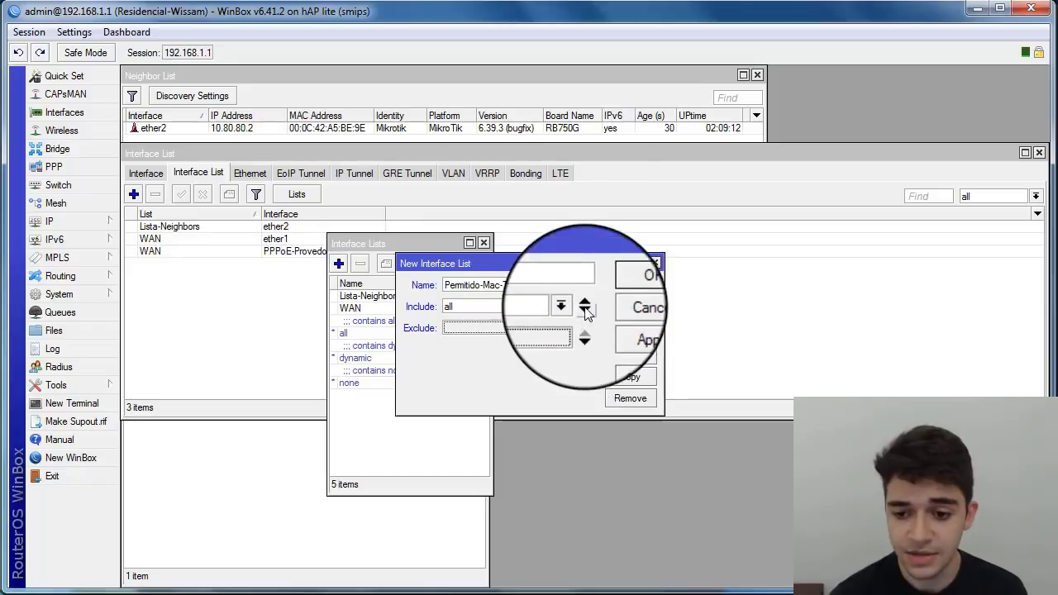
{"action": "left_click", "coordinate": [584, 307]}
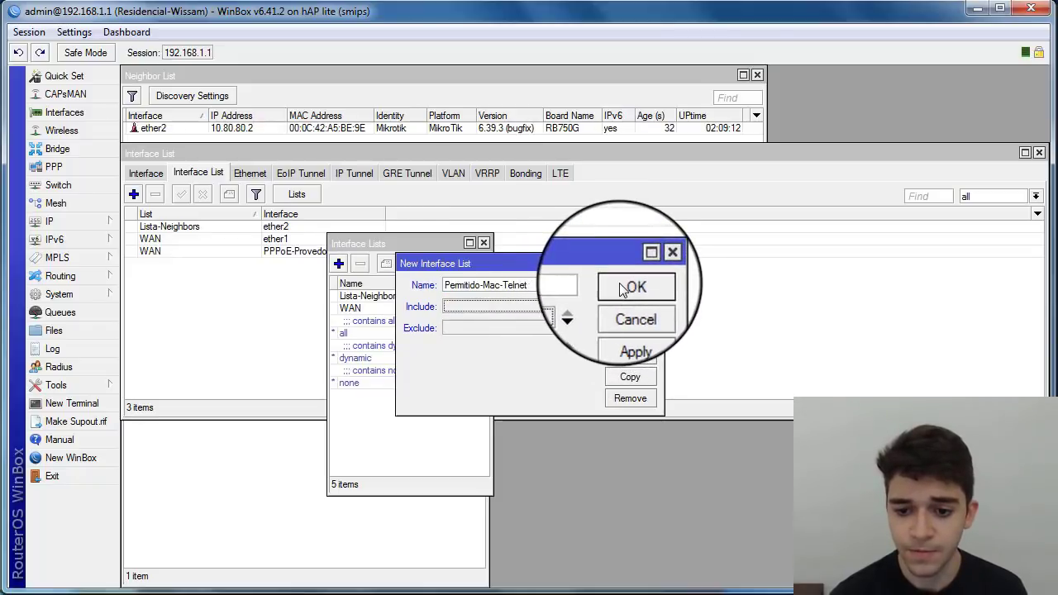
{"action": "left_click", "coordinate": [622, 290]}
{"action": "left_click", "coordinate": [368, 307]}
{"action": "left_click", "coordinate": [484, 242]}
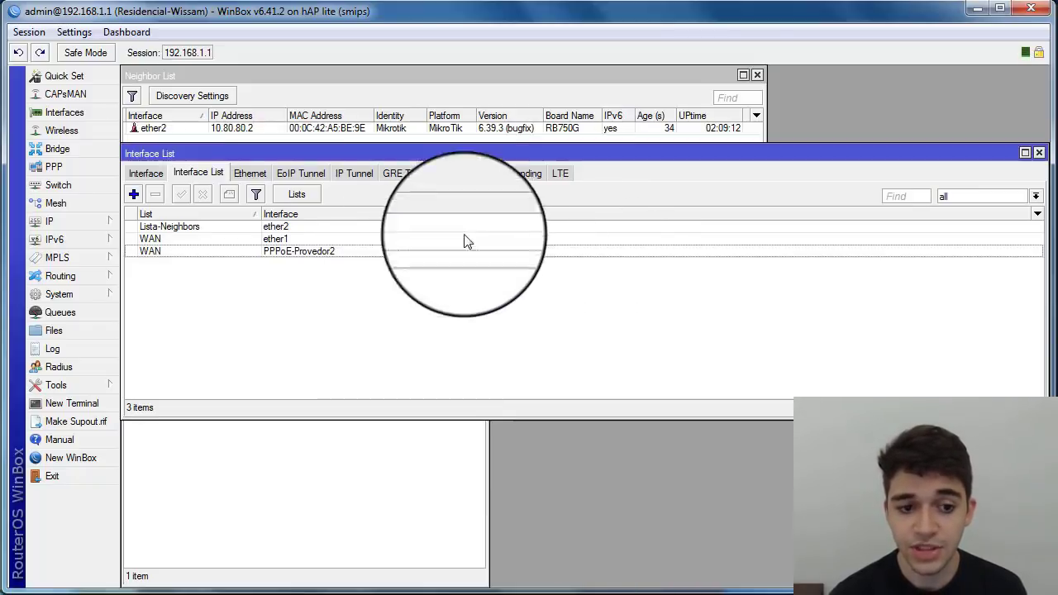
Step: Add a Permitido-Mac-Telnet list member with interface ether1, correcting an initial ether2 pick
{"action": "left_click", "coordinate": [135, 194]}
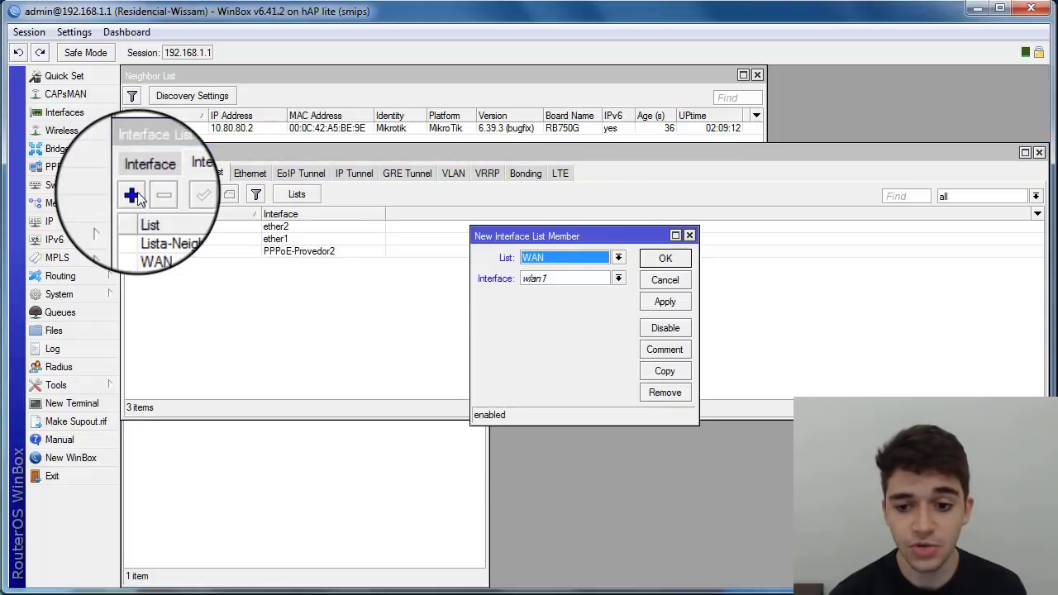
{"action": "left_click", "coordinate": [538, 258]}
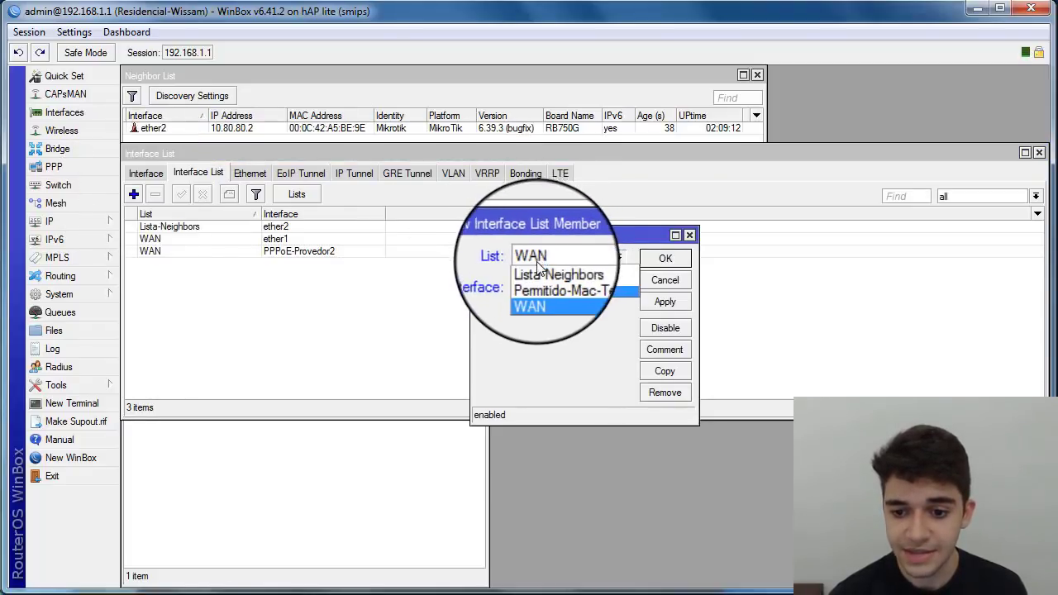
{"action": "left_click", "coordinate": [542, 279]}
{"action": "left_click", "coordinate": [546, 280]}
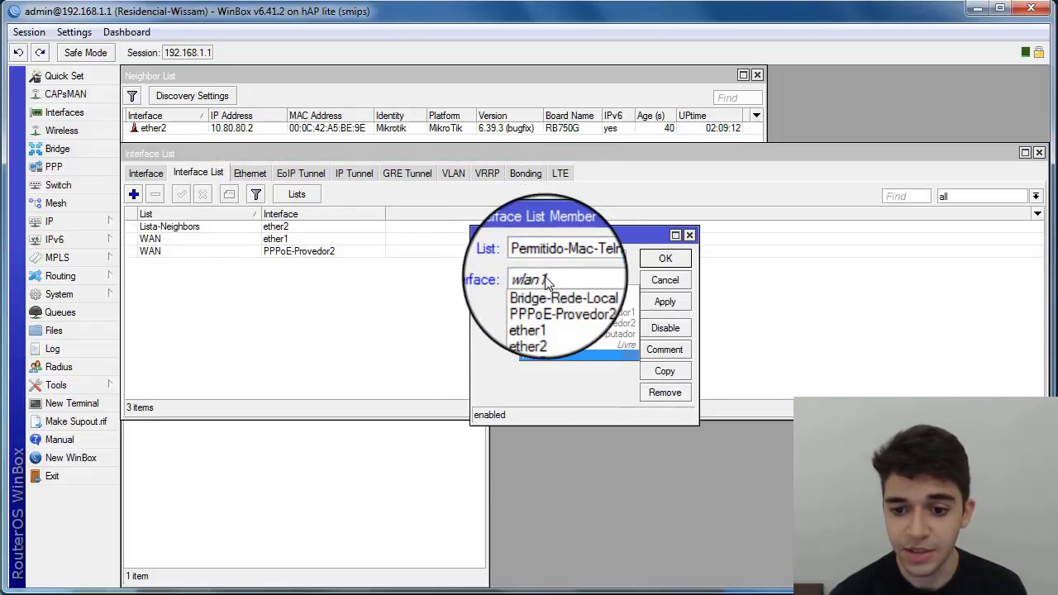
{"action": "left_click", "coordinate": [544, 324]}
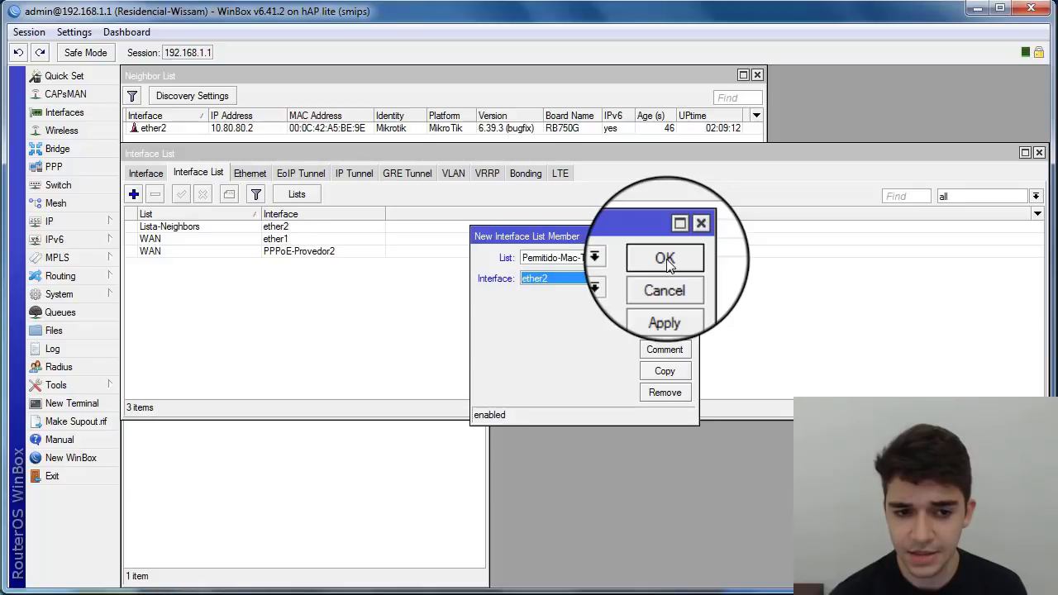
{"action": "left_click", "coordinate": [139, 396]}
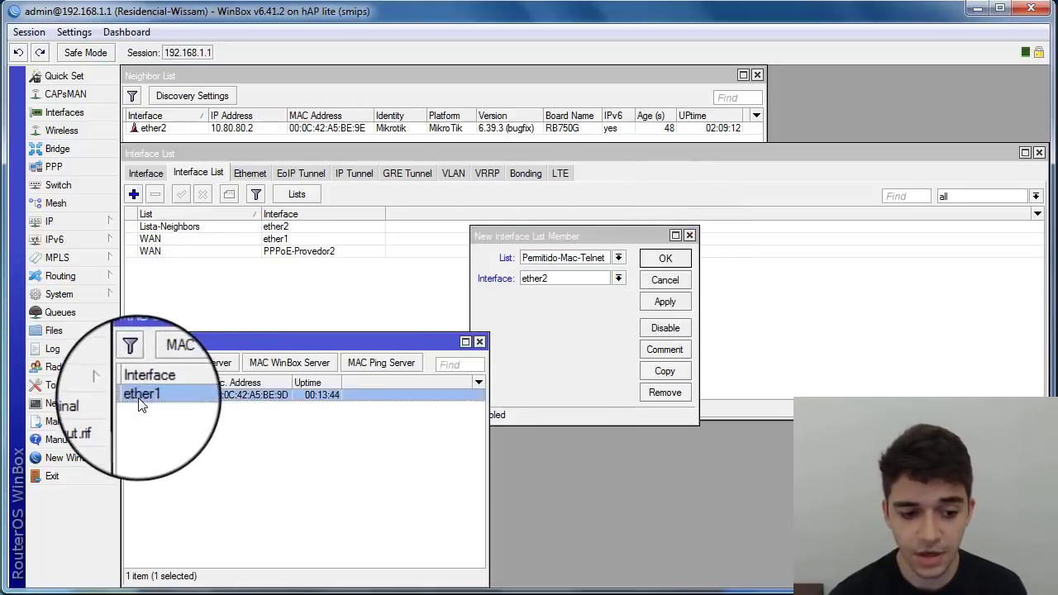
{"action": "left_click", "coordinate": [618, 278]}
{"action": "left_click", "coordinate": [535, 309]}
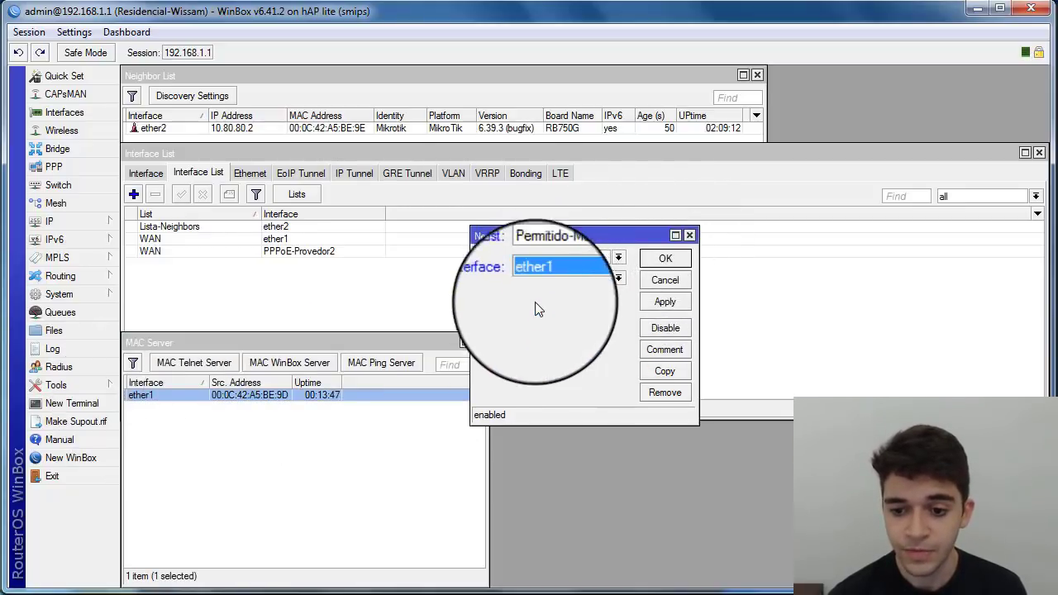
{"action": "left_click", "coordinate": [665, 258]}
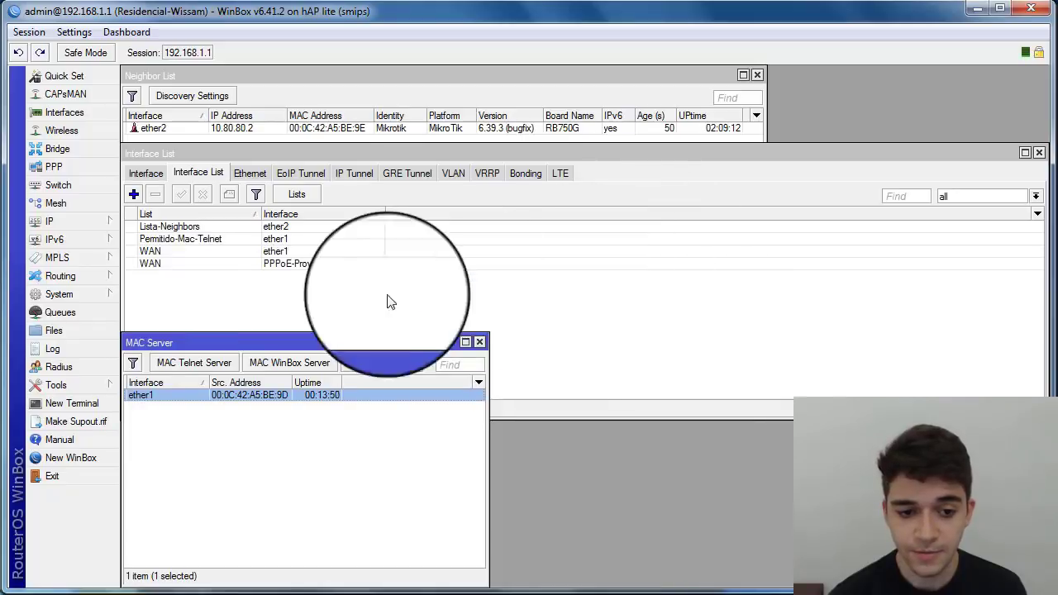
{"action": "left_click", "coordinate": [197, 423]}
Step: Set the MAC Telnet Server's Allowed Interface List to Permitido-Mac-Telnet
{"action": "left_click", "coordinate": [182, 363]}
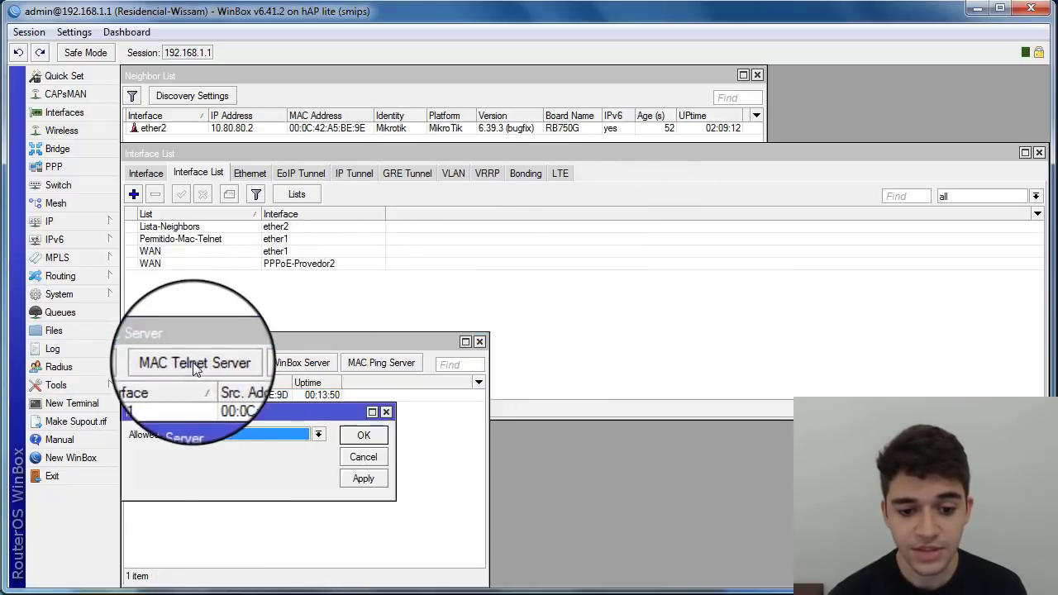
{"action": "left_click", "coordinate": [256, 436]}
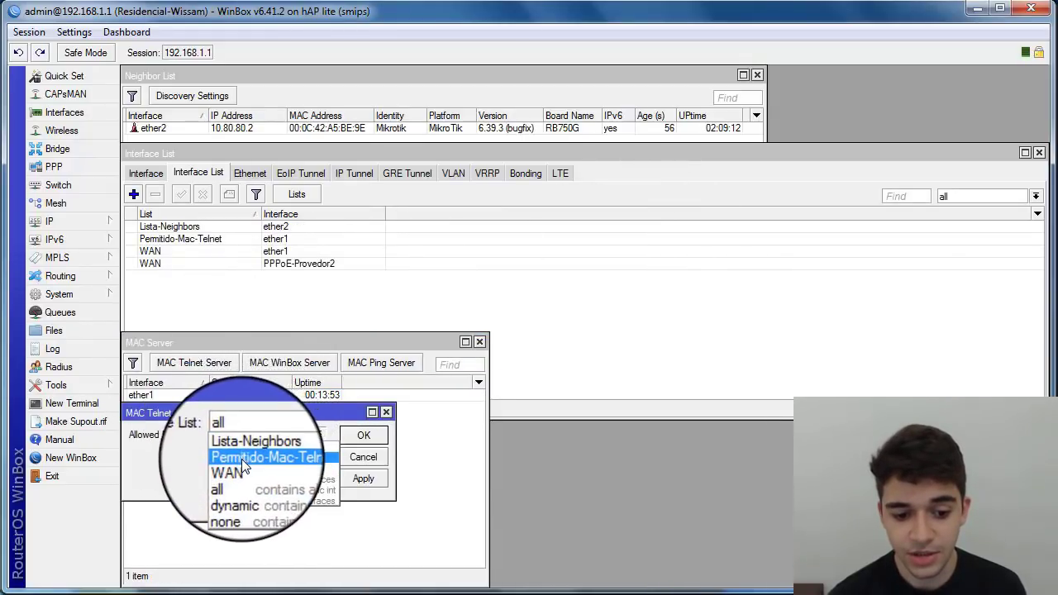
{"action": "left_click", "coordinate": [242, 459]}
{"action": "left_click", "coordinate": [364, 435]}
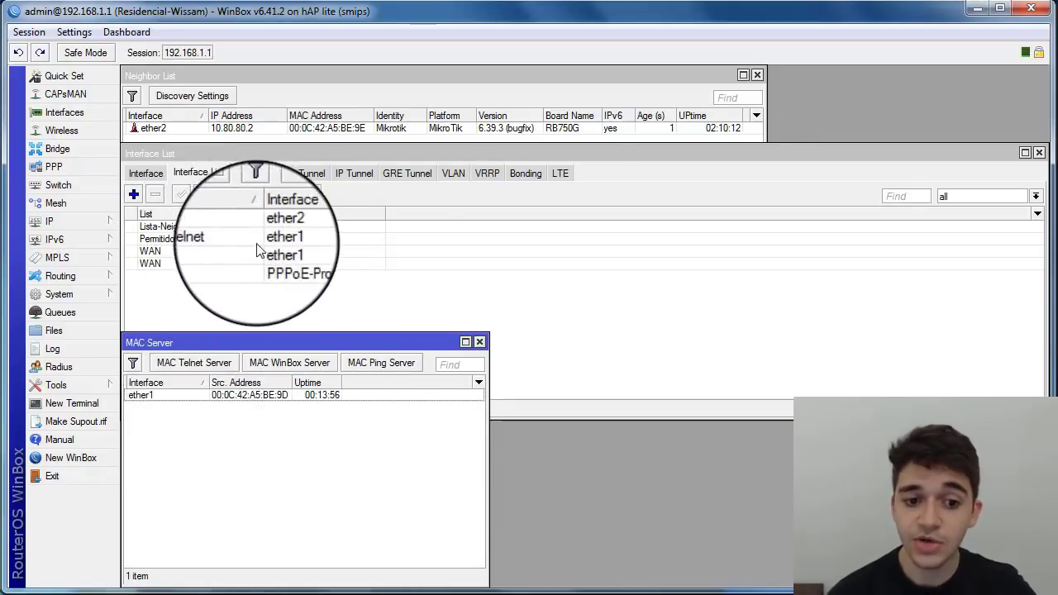
{"action": "left_click", "coordinate": [278, 240]}
{"action": "left_click", "coordinate": [219, 480]}
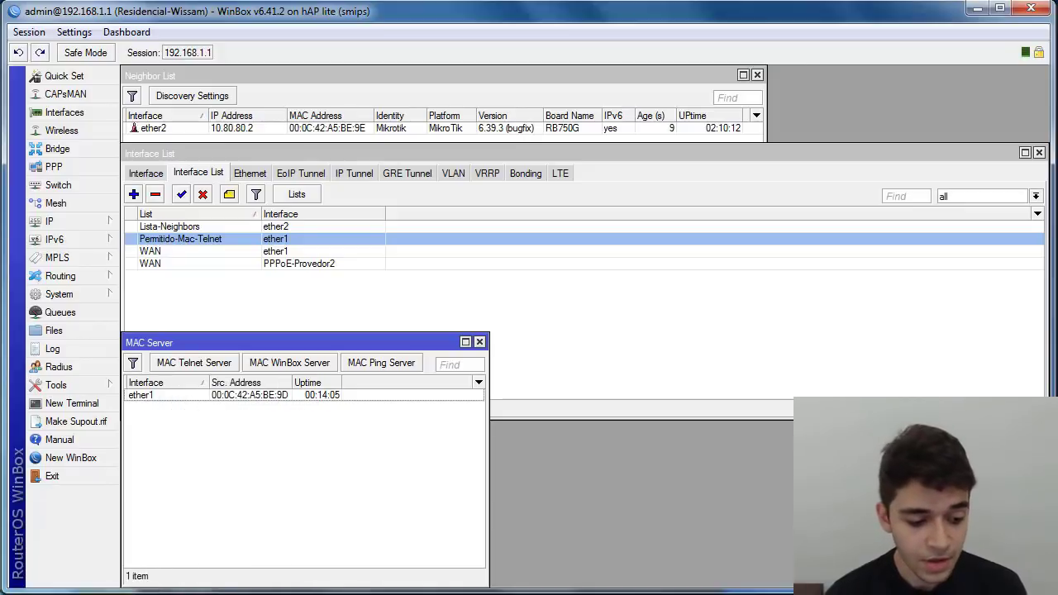
Step: Switch to the second router's WinBox session and move the MAC Telnet terminal aside
{"action": "mouse_move", "coordinate": [124, 594]}
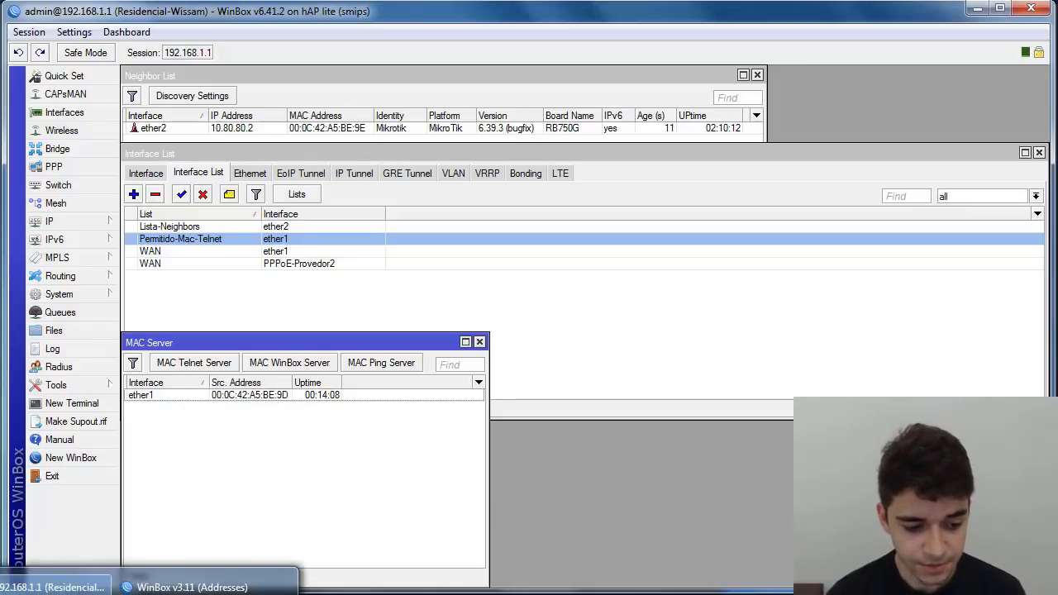
{"action": "left_click", "coordinate": [186, 587]}
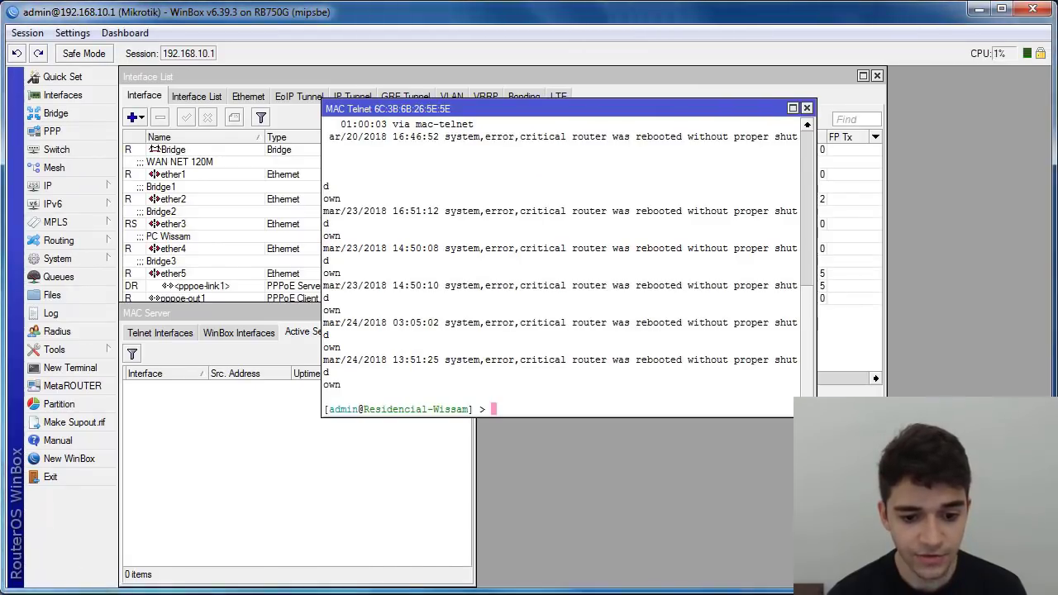
{"action": "left_click_drag", "start_coordinate": [396, 110], "coordinate": [578, 277]}
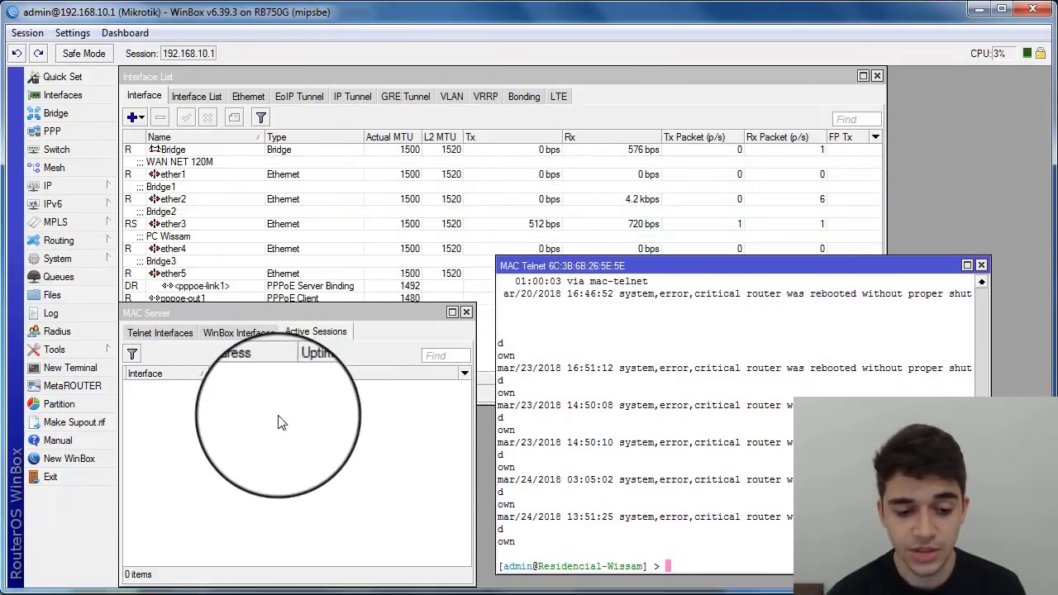
Step: Open Tools > MAC Server and review WinBox interfaces, MAC Ping Server and active sessions, ending on Telnet interfaces
{"action": "left_click", "coordinate": [79, 348]}
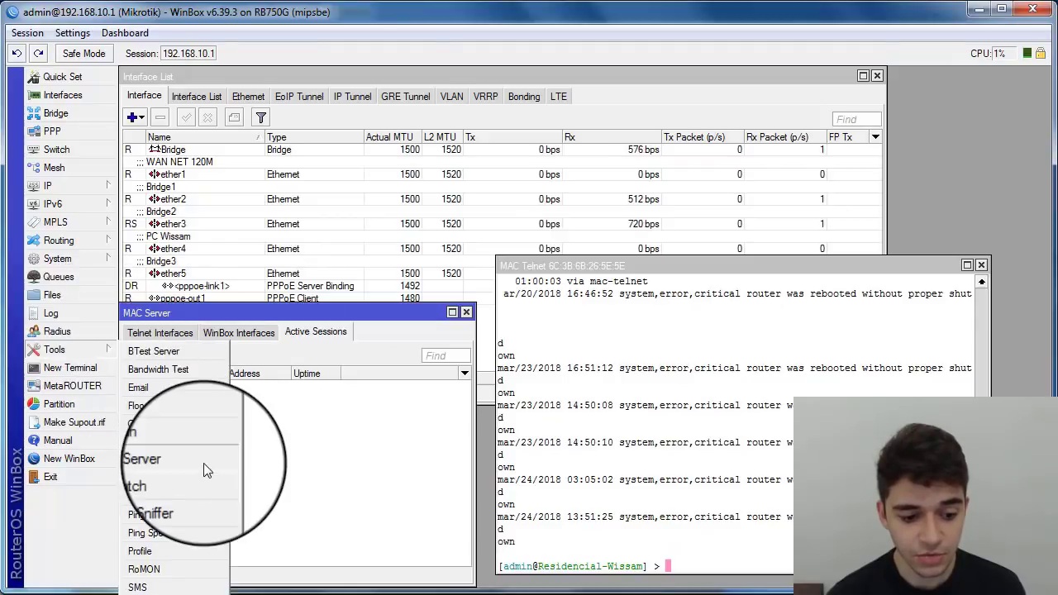
{"action": "left_click", "coordinate": [143, 456]}
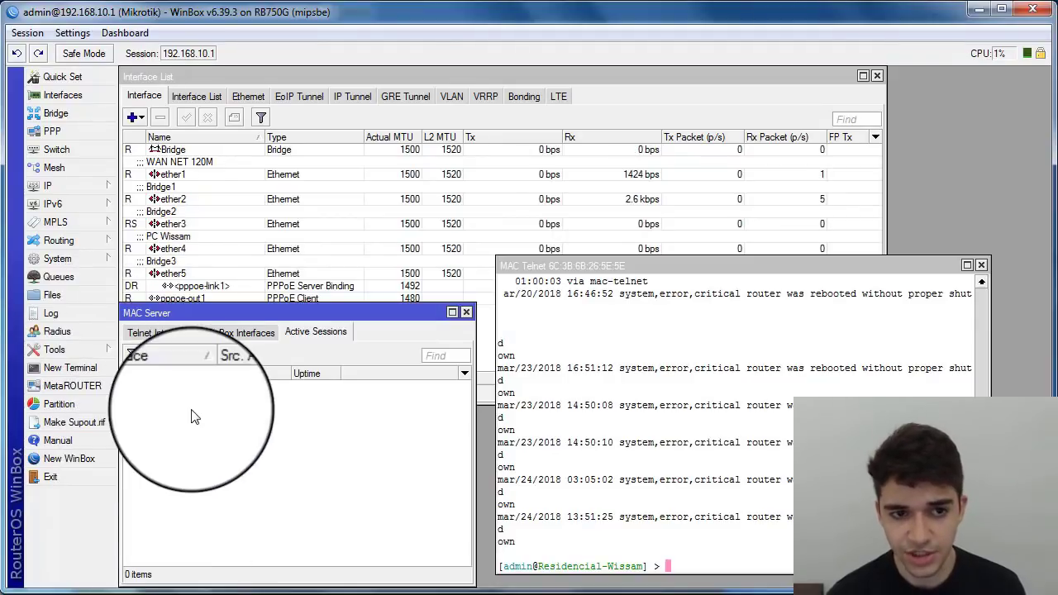
{"action": "left_click", "coordinate": [236, 331]}
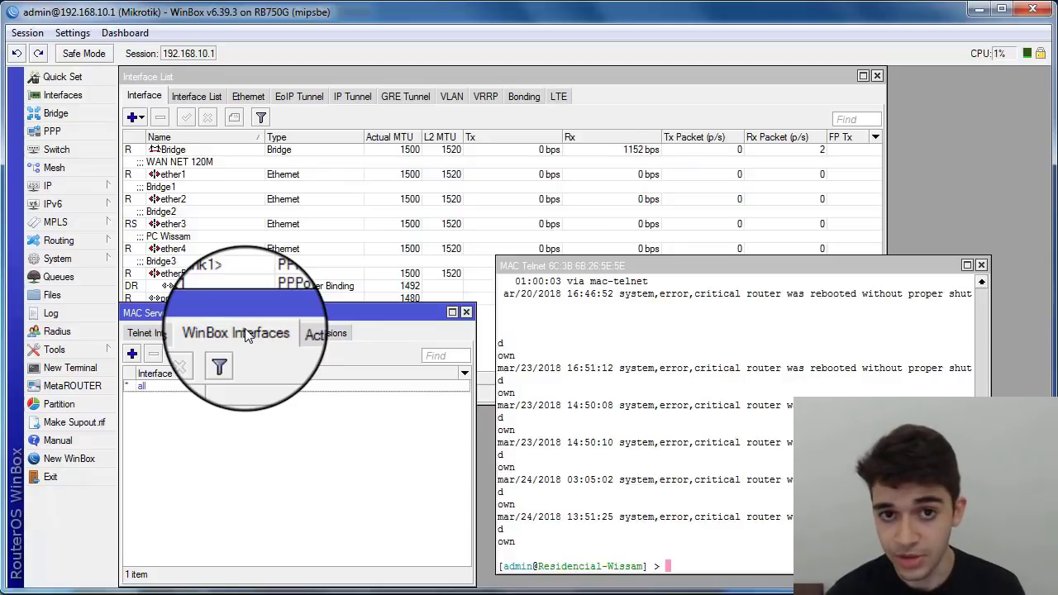
{"action": "left_click", "coordinate": [130, 338]}
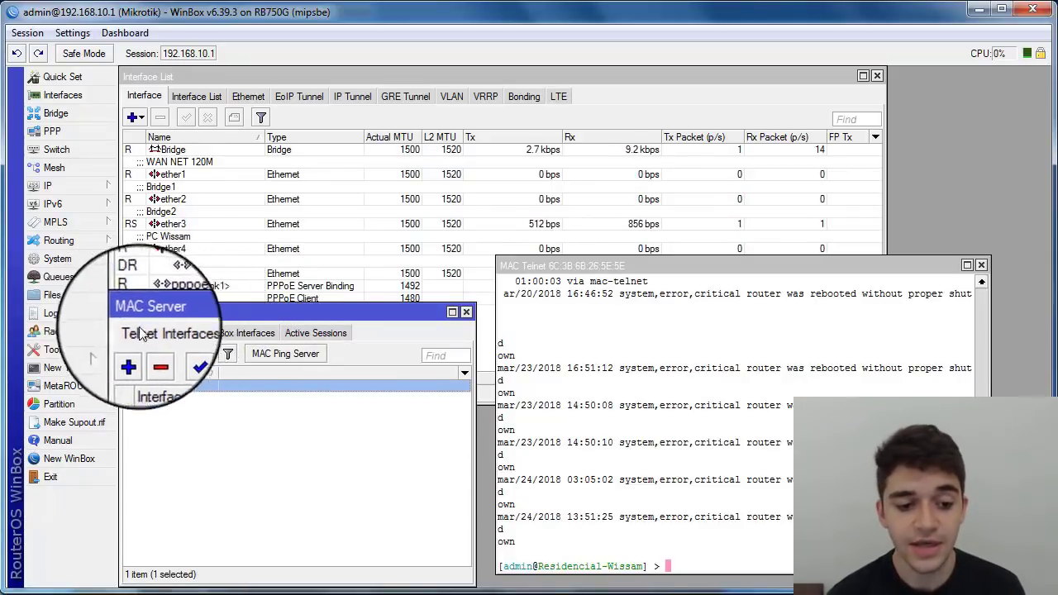
{"action": "left_click", "coordinate": [285, 354]}
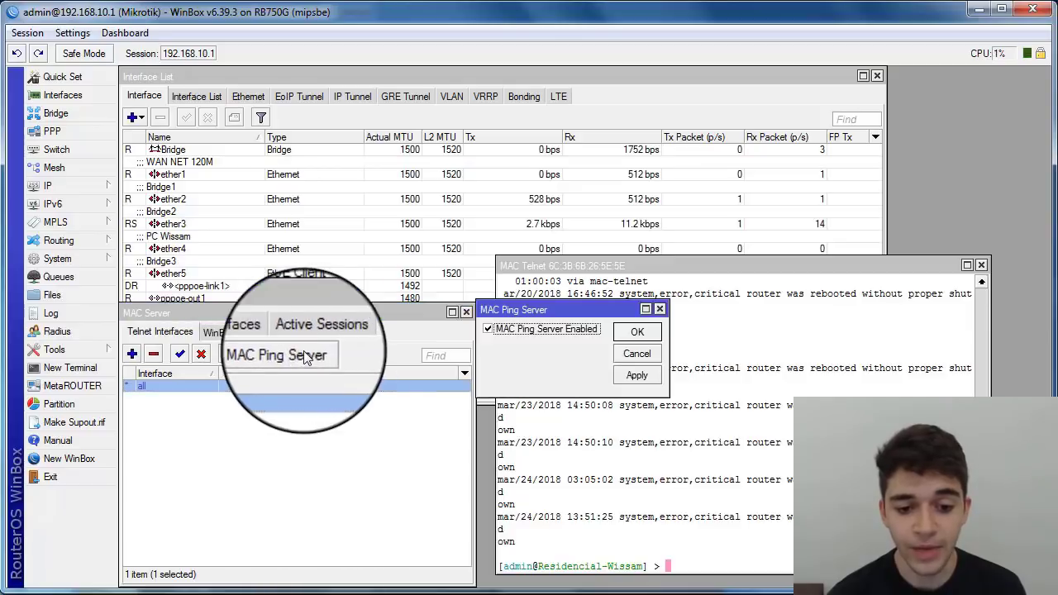
{"action": "left_click", "coordinate": [637, 357]}
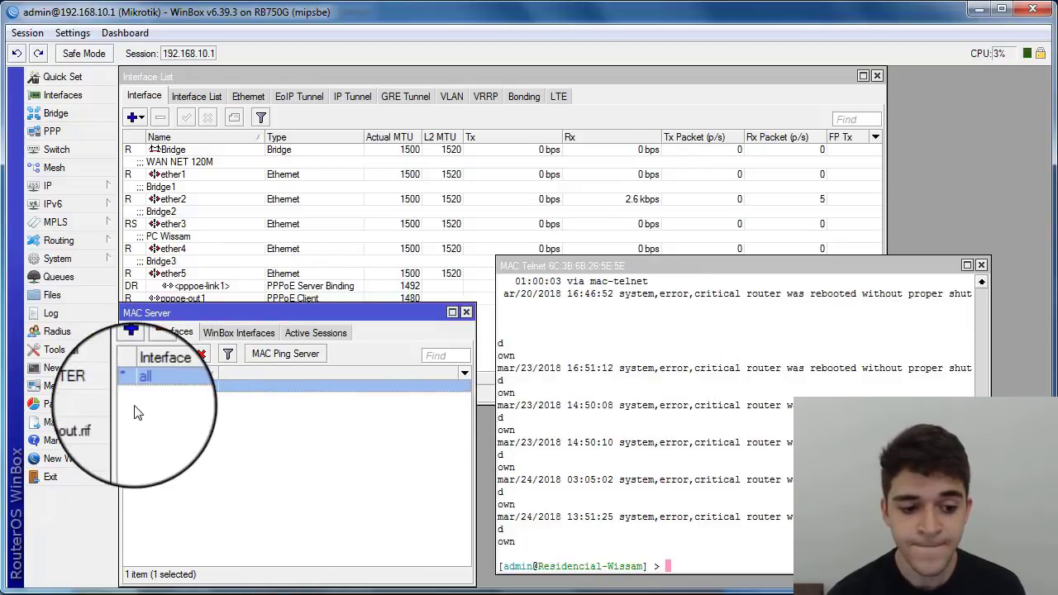
{"action": "left_click", "coordinate": [233, 334]}
{"action": "left_click", "coordinate": [294, 334]}
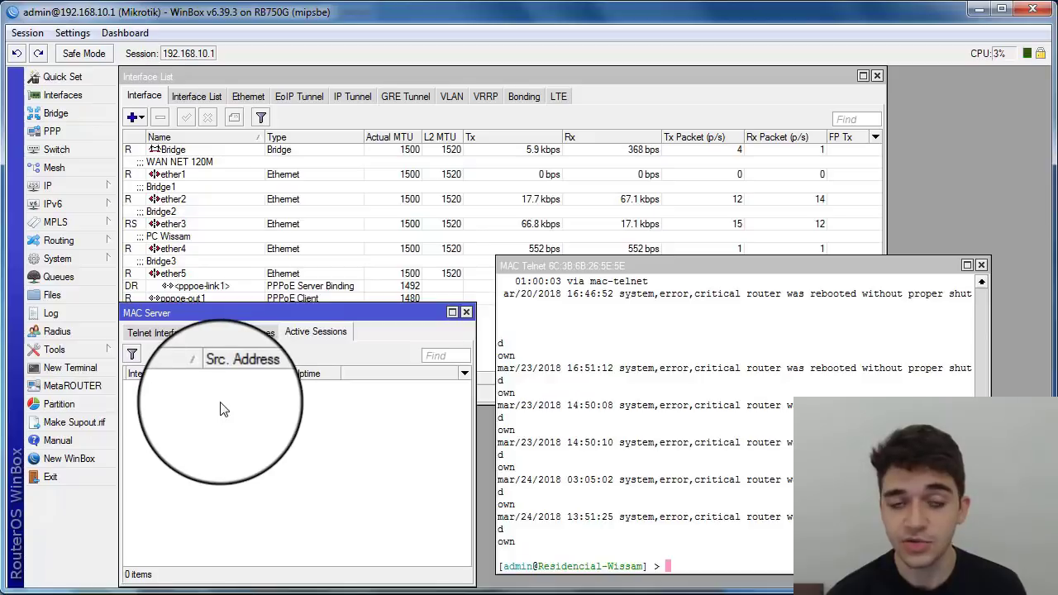
{"action": "left_click", "coordinate": [168, 338]}
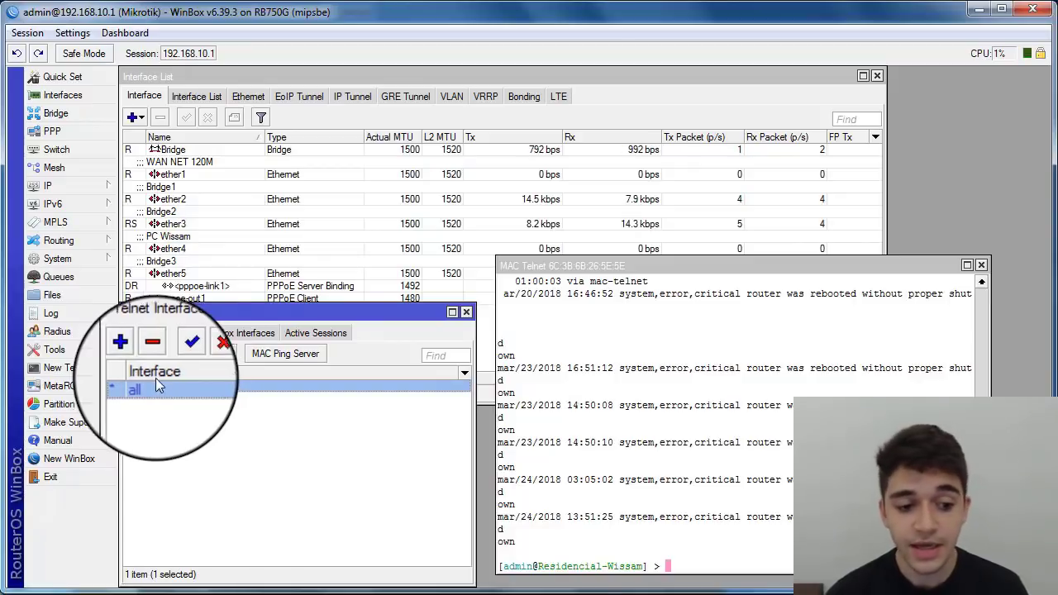
Step: Add three MAC Telnet interface entries: ether1, ether2 and ether3
{"action": "left_click", "coordinate": [131, 355]}
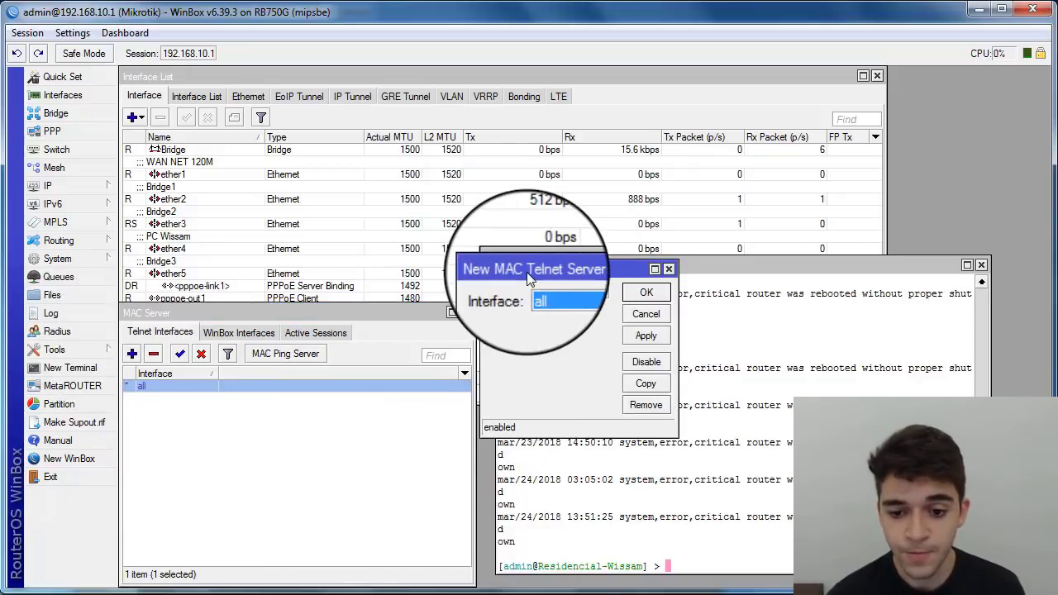
{"action": "left_click_drag", "start_coordinate": [538, 271], "coordinate": [429, 335]}
{"action": "left_click", "coordinate": [440, 357]}
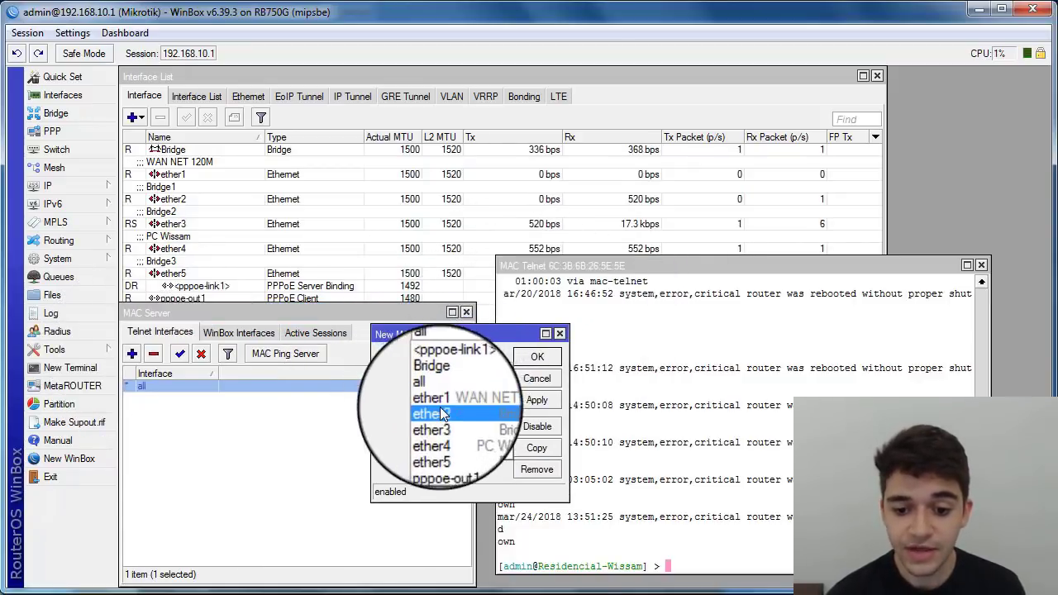
{"action": "left_click", "coordinate": [447, 400]}
{"action": "left_click", "coordinate": [537, 356]}
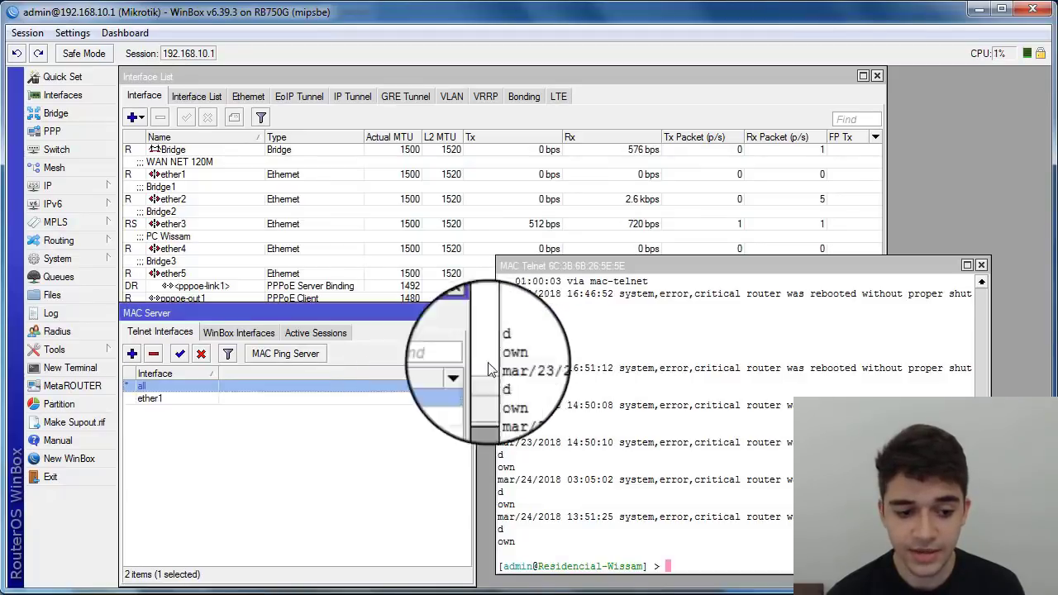
{"action": "left_click", "coordinate": [132, 353]}
{"action": "left_click", "coordinate": [464, 356]}
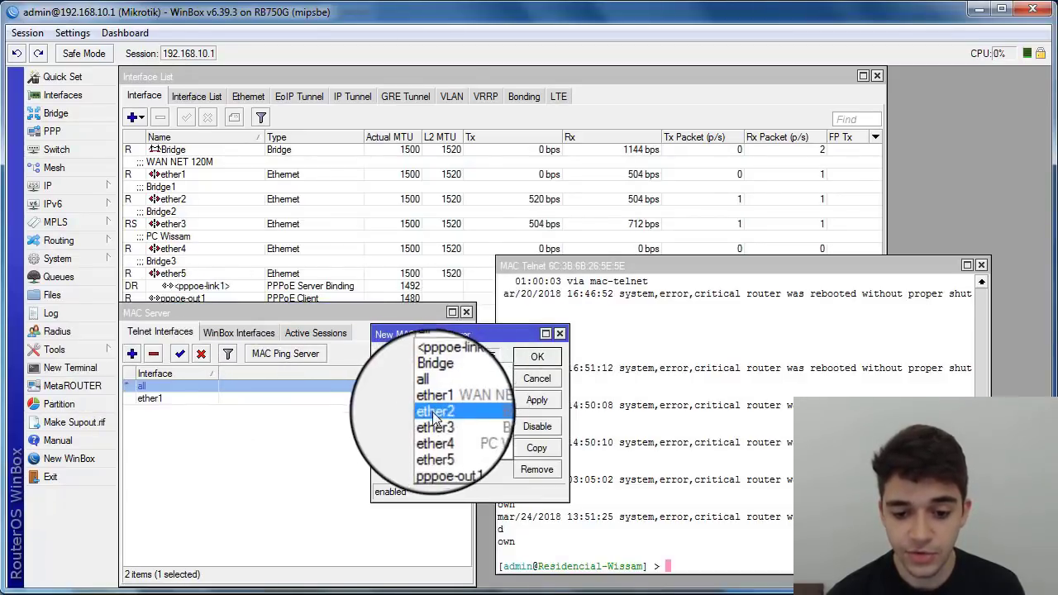
{"action": "left_click", "coordinate": [439, 411]}
{"action": "left_click", "coordinate": [537, 357]}
{"action": "left_click", "coordinate": [133, 353]}
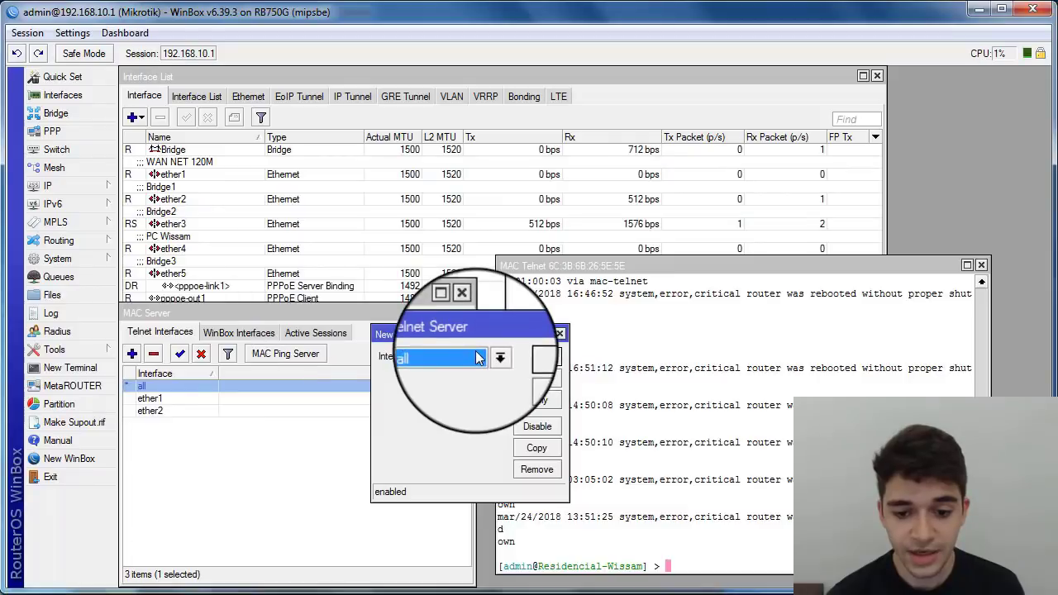
{"action": "left_click", "coordinate": [464, 356]}
{"action": "left_click", "coordinate": [445, 407]}
{"action": "left_click", "coordinate": [537, 356]}
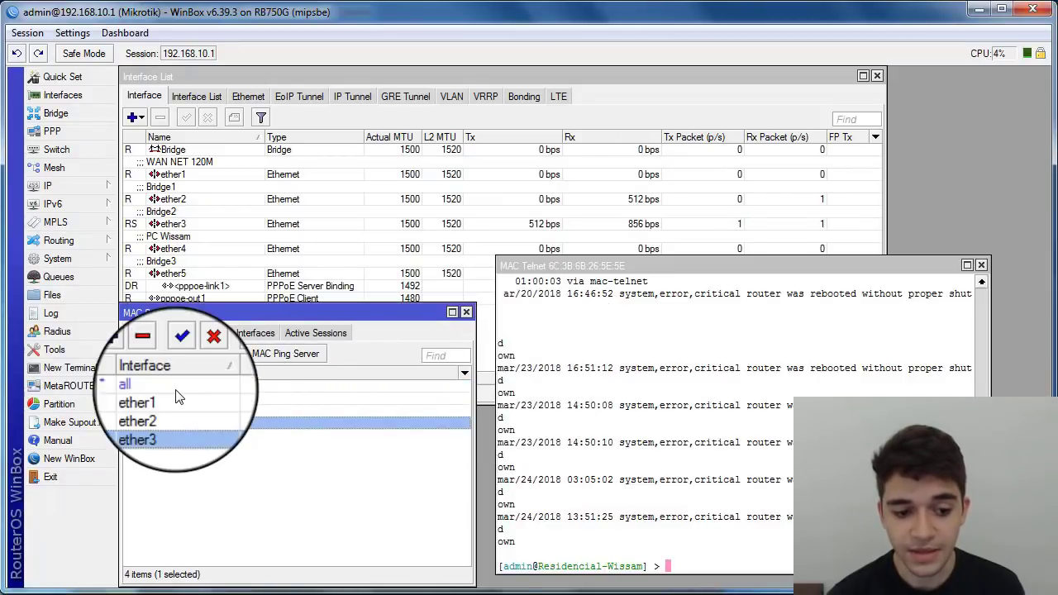
Step: Select the ether1, ether2, ether3 and all entries in turn
{"action": "left_click", "coordinate": [153, 399]}
{"action": "left_click", "coordinate": [157, 411]}
{"action": "left_click", "coordinate": [167, 425]}
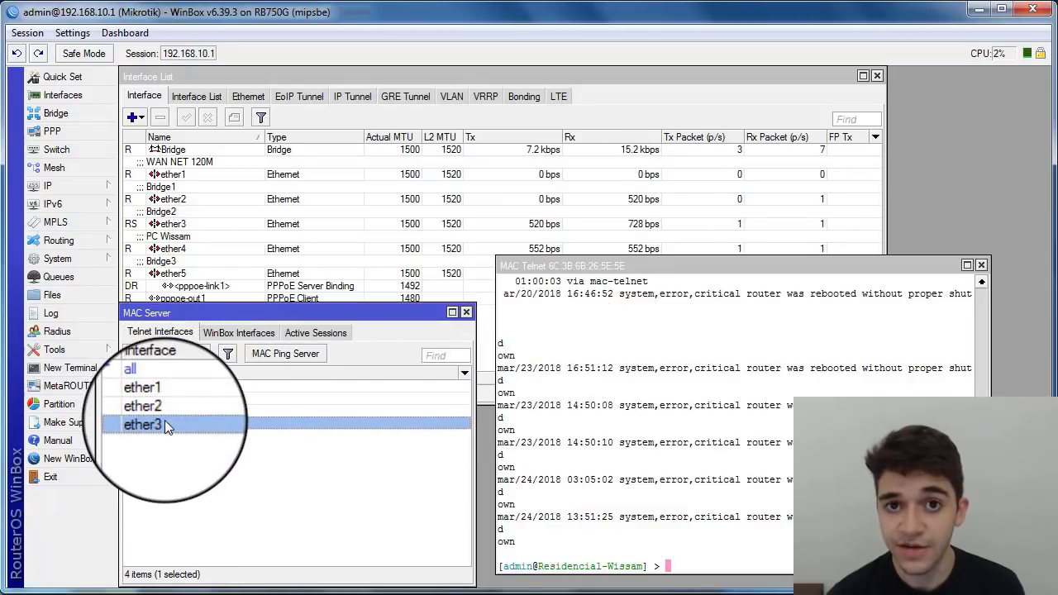
{"action": "left_click", "coordinate": [147, 386]}
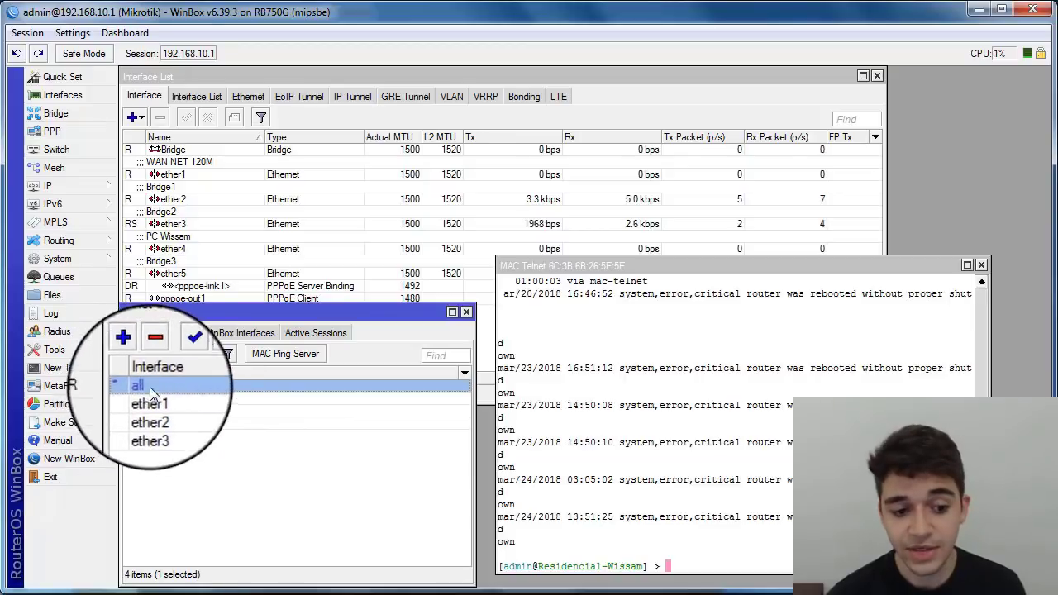
Step: Disable the 'all' Telnet entry, delete the ether entries, and move to the 192.168.1.1 session
{"action": "left_click", "coordinate": [203, 354]}
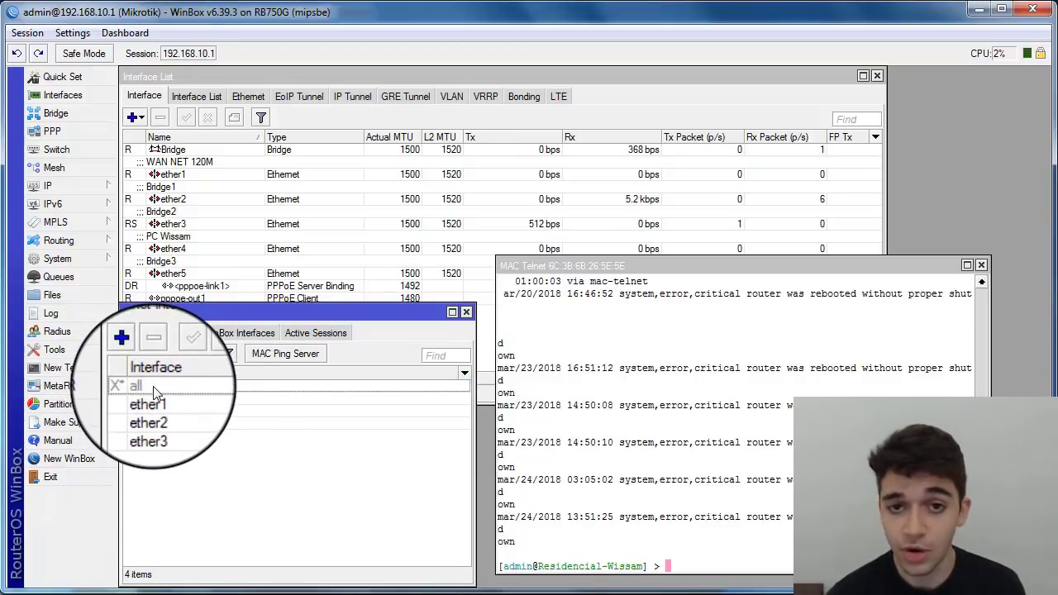
{"action": "left_click", "coordinate": [164, 399]}
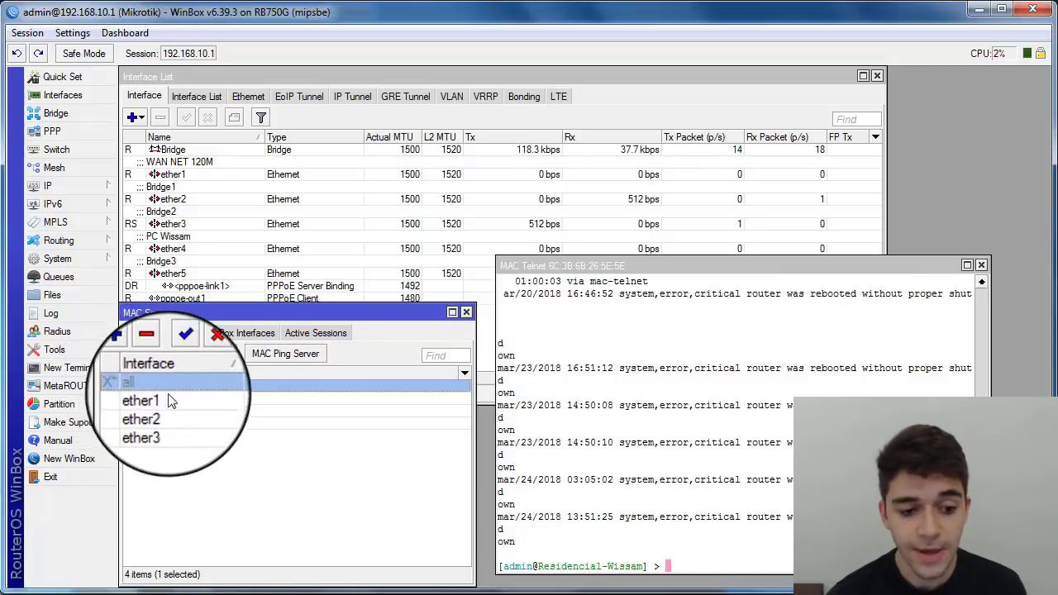
{"action": "key", "text": "Down"}
{"action": "key", "text": "Down"}
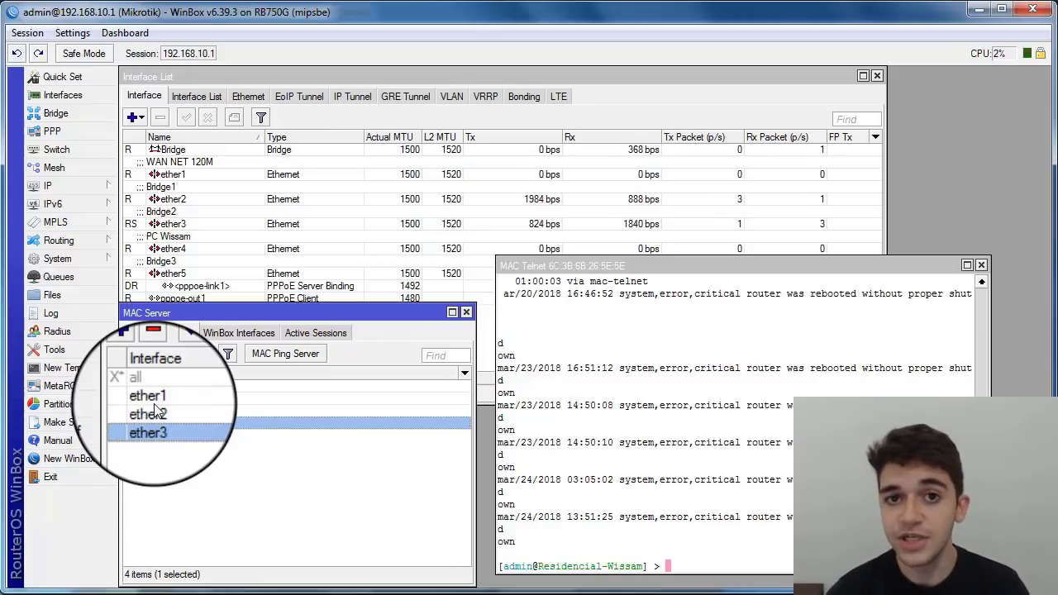
{"action": "left_click", "coordinate": [153, 410]}
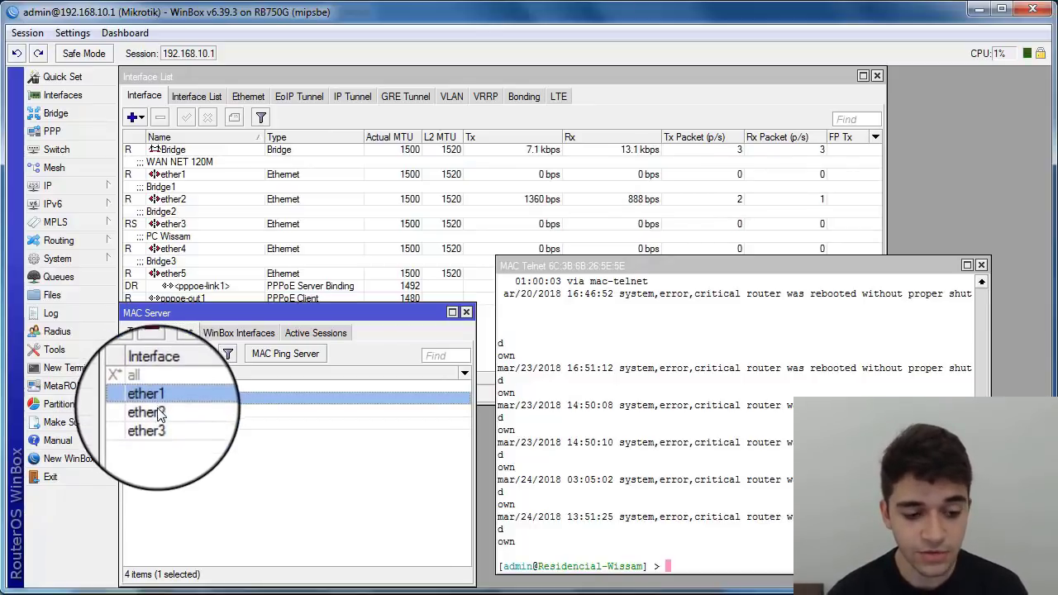
{"action": "left_click", "coordinate": [156, 425], "text": "ctrl"}
{"action": "left_click", "coordinate": [153, 353]}
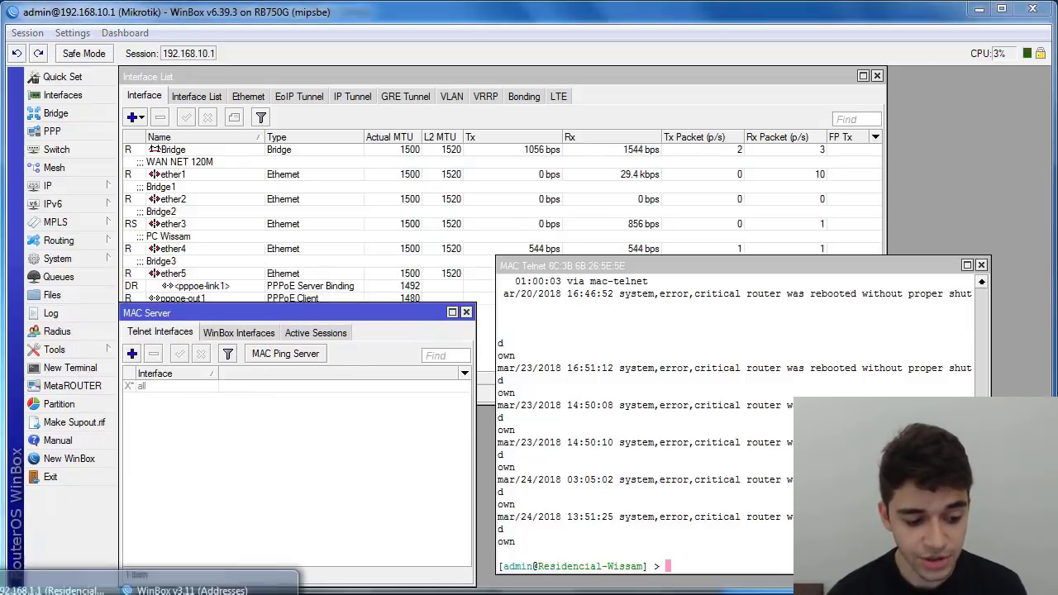
{"action": "left_click", "coordinate": [57, 587]}
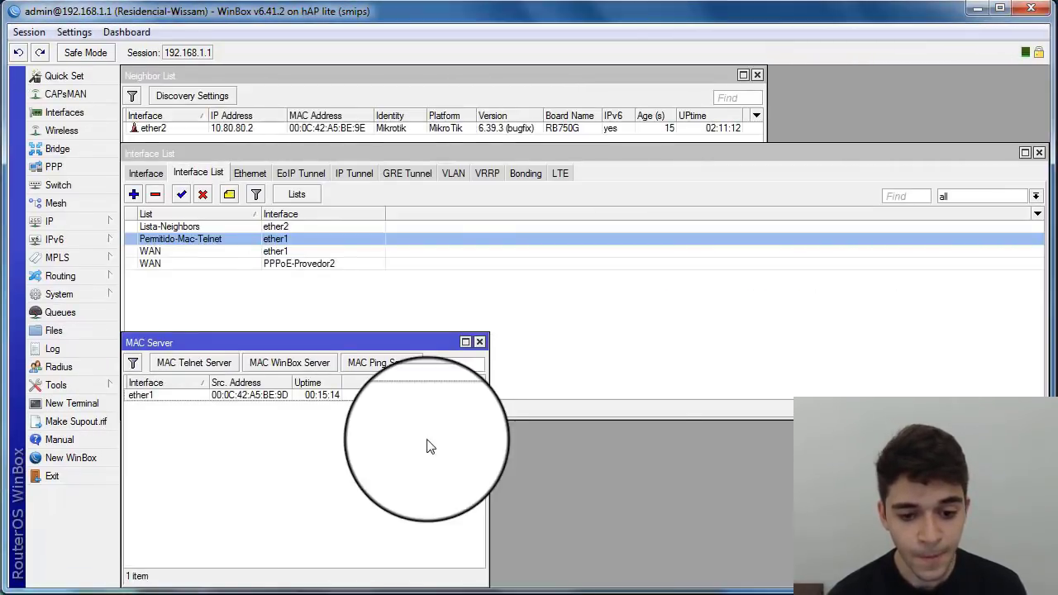
Step: Close the Interface List window and stack the Neighbor List above the enlarged MAC Server window
{"action": "left_click_drag", "start_coordinate": [522, 411], "coordinate": [519, 325]}
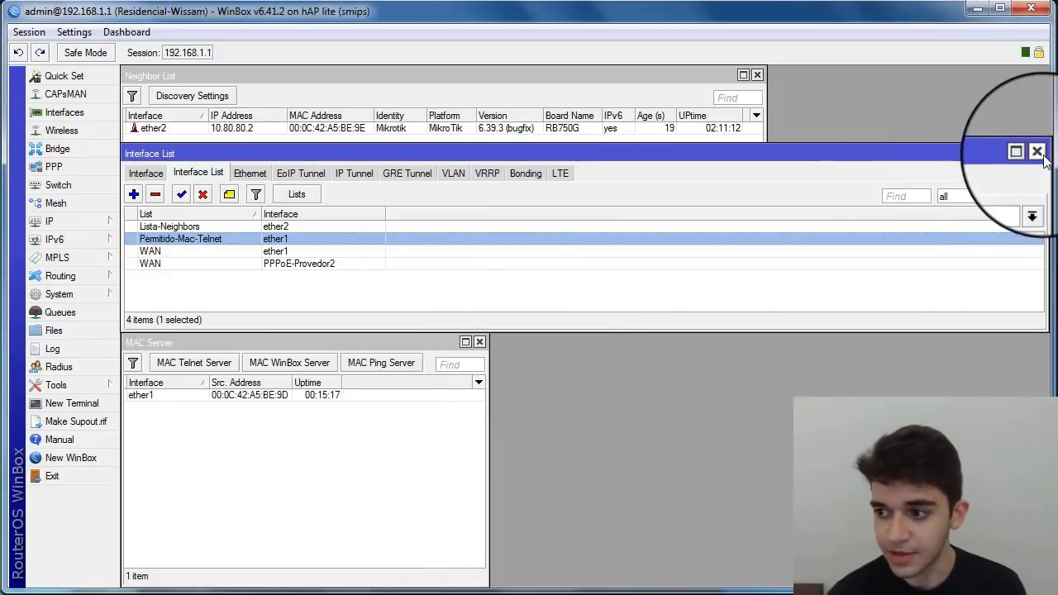
{"action": "left_click", "coordinate": [1040, 153]}
{"action": "left_click_drag", "start_coordinate": [765, 329], "coordinate": [1048, 298]}
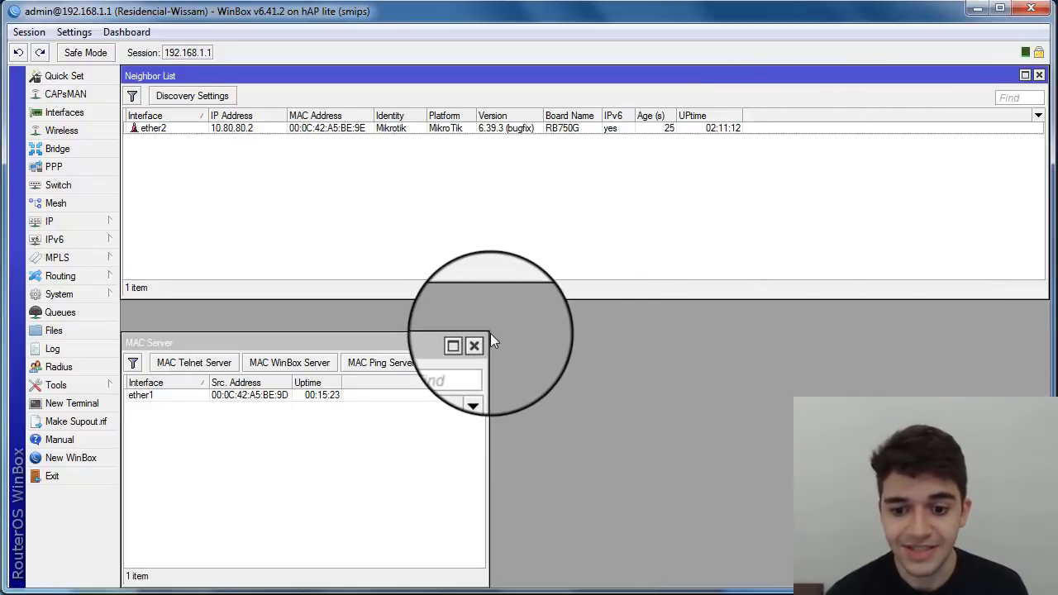
{"action": "left_click_drag", "start_coordinate": [490, 334], "coordinate": [1050, 303]}
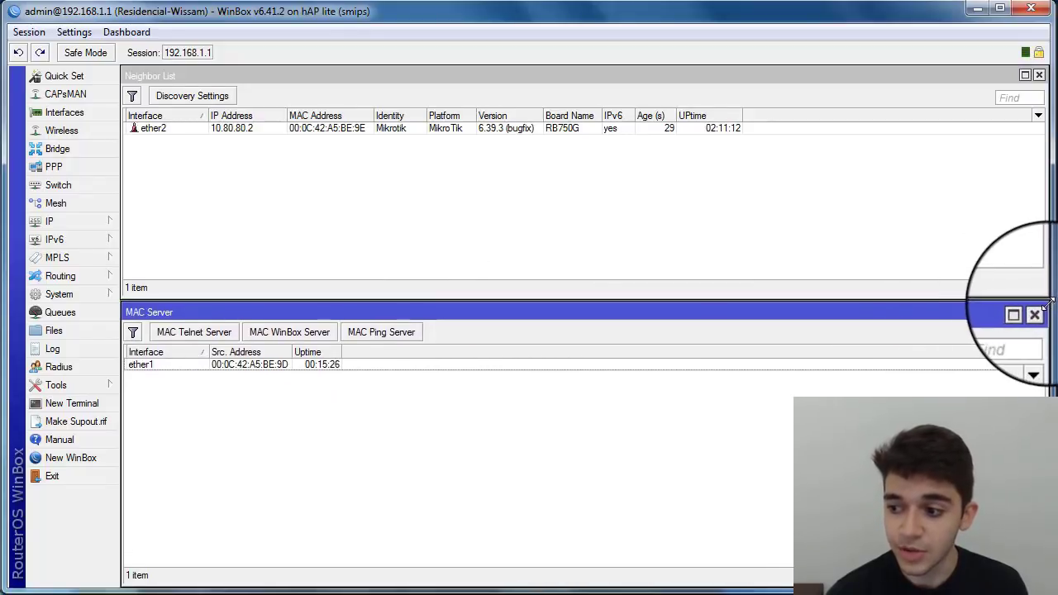
{"action": "left_click", "coordinate": [300, 139]}
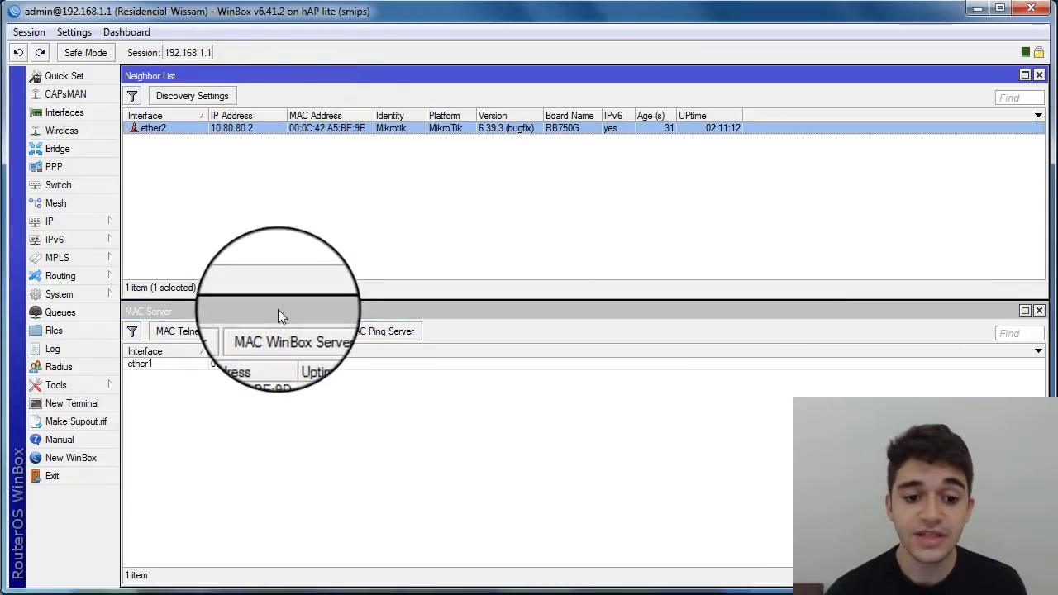
{"action": "left_click", "coordinate": [277, 313]}
{"action": "left_click", "coordinate": [328, 153]}
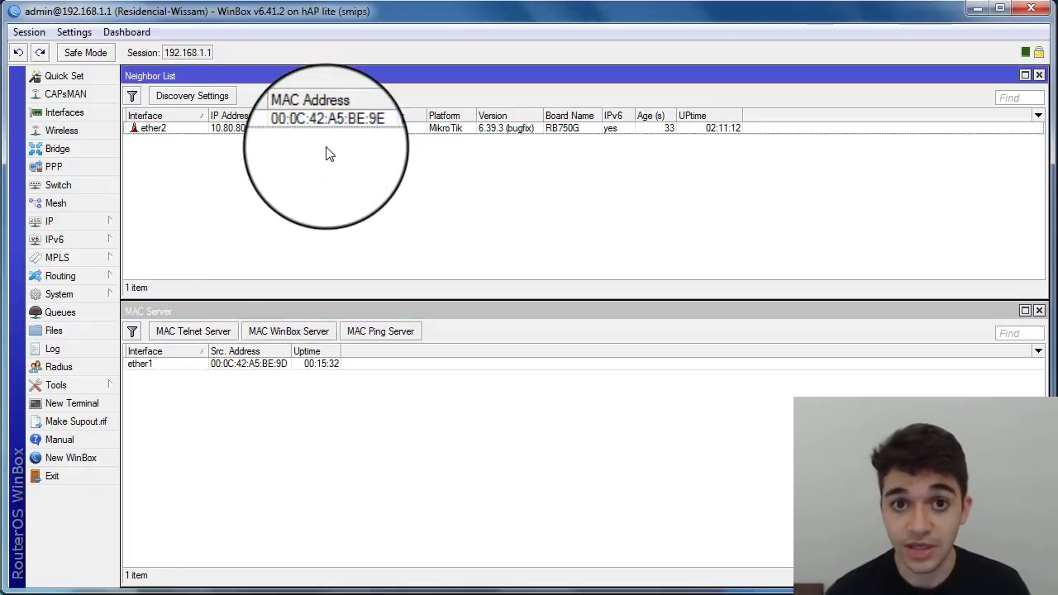